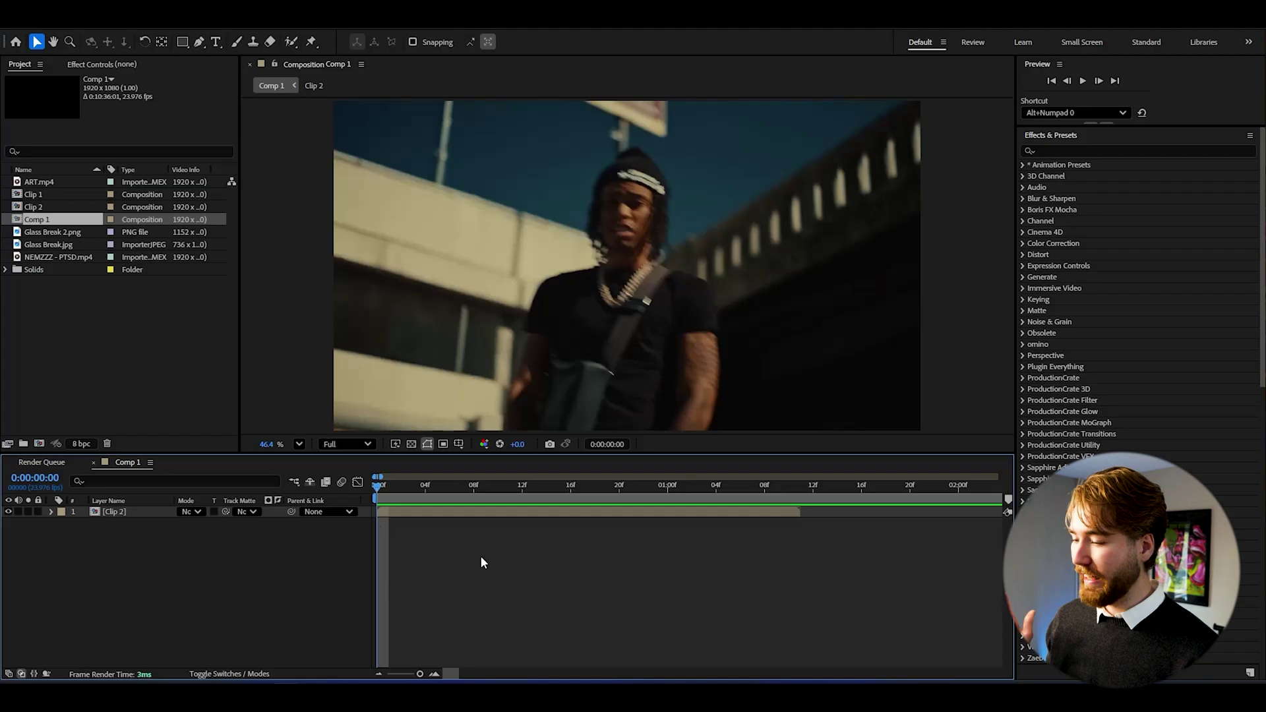
Step: Place Glass Break 2.png above the Clip 2 layer at the start of the composition and set its rotation to -90°
drag(441, 488, 608, 495)
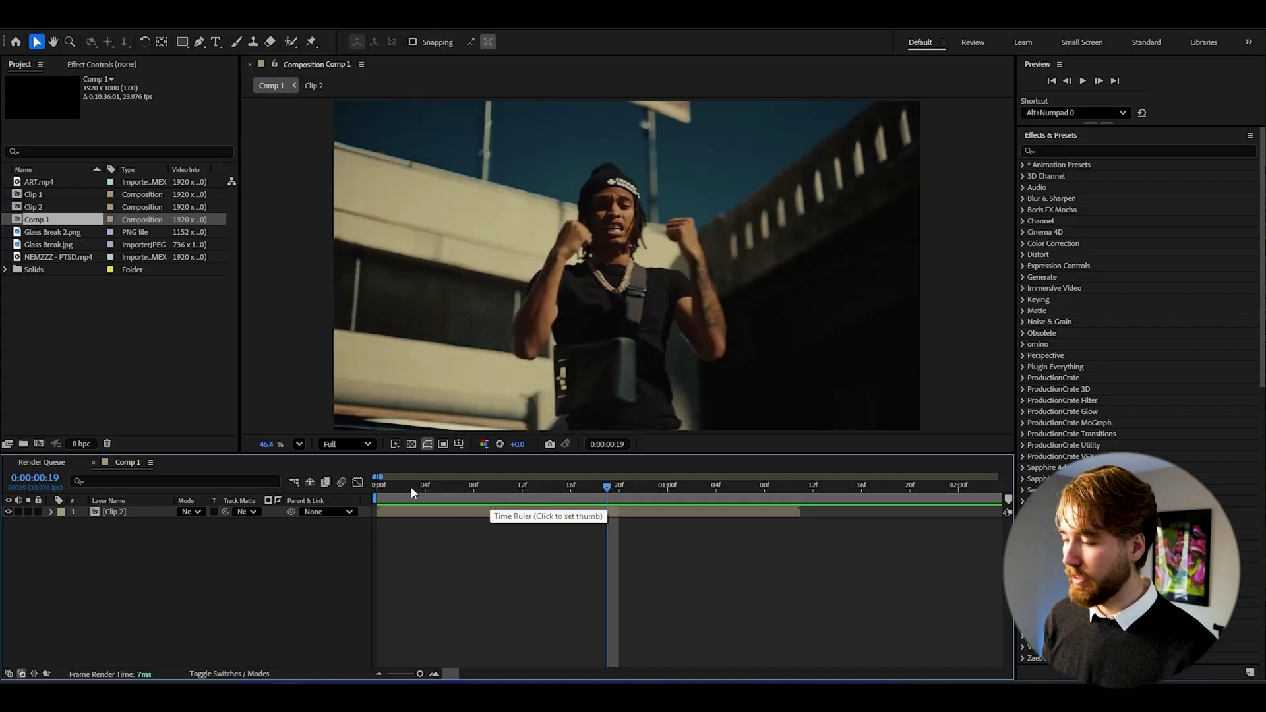
key(Home)
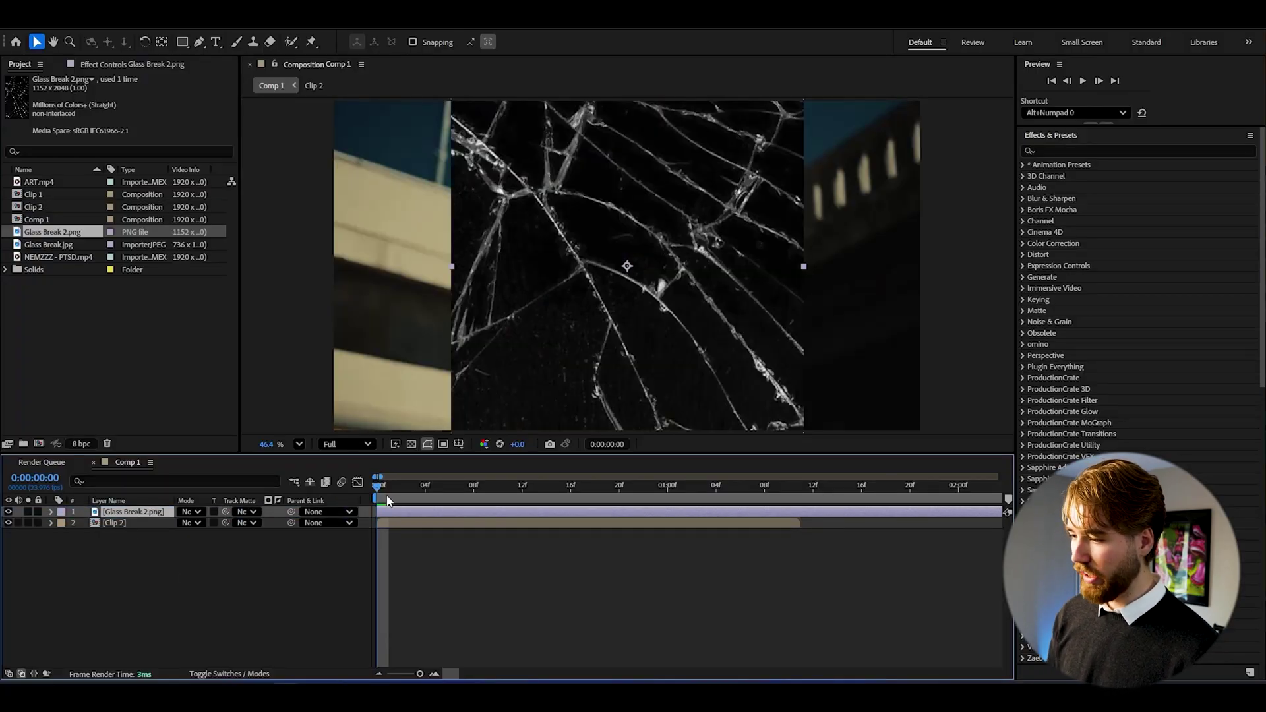
key(r)
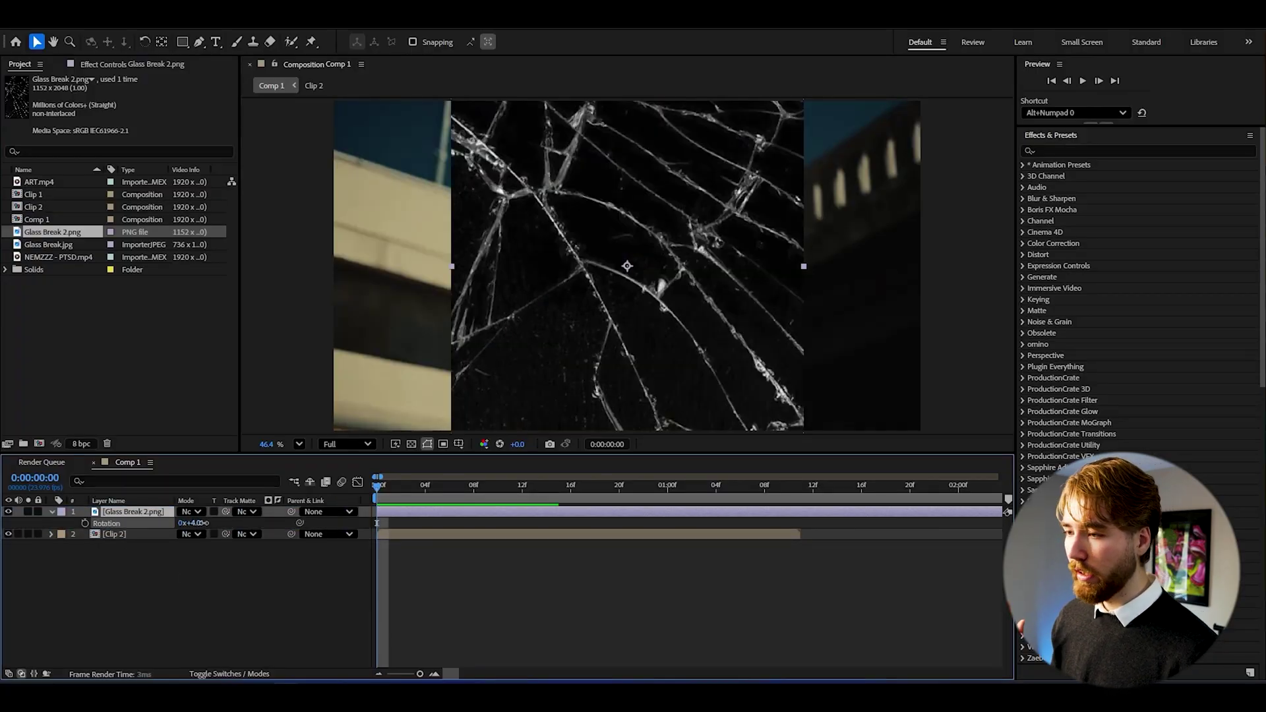
mouse_move(203, 523)
mouse_down()
mouse_move(267, 530)
mouse_move(184, 528)
mouse_move(198, 528)
mouse_up()
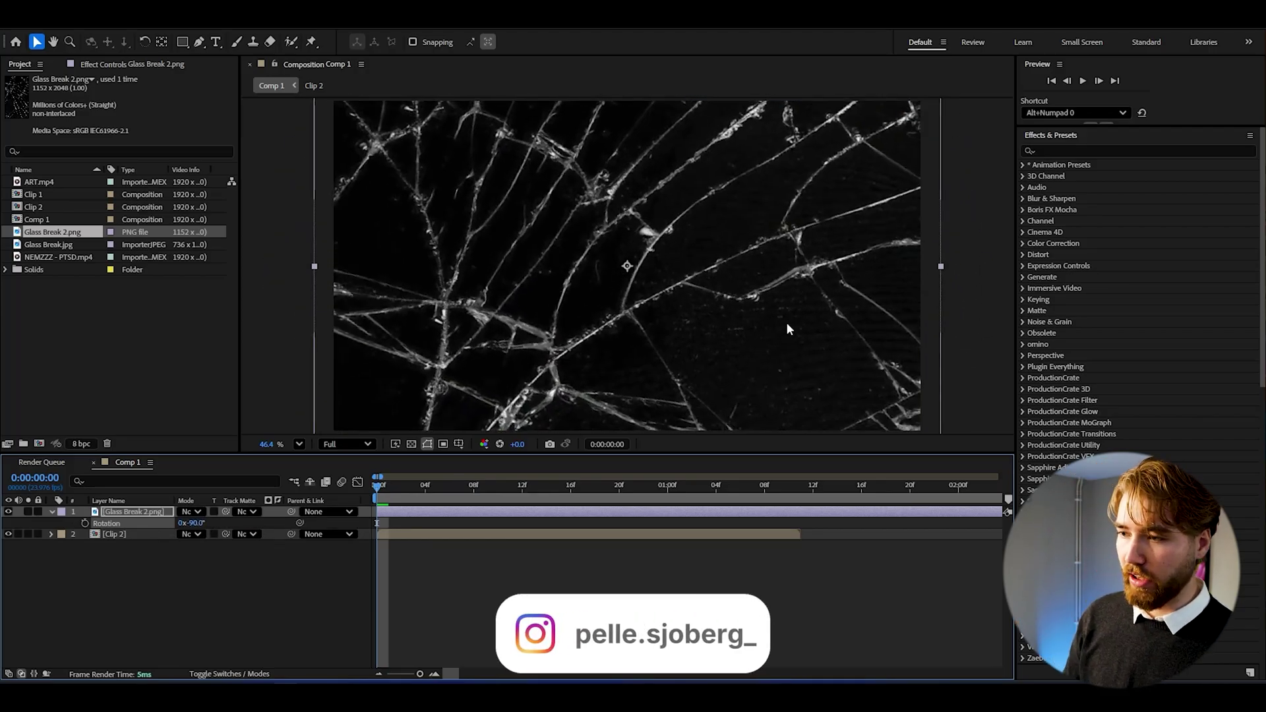
click(976, 311)
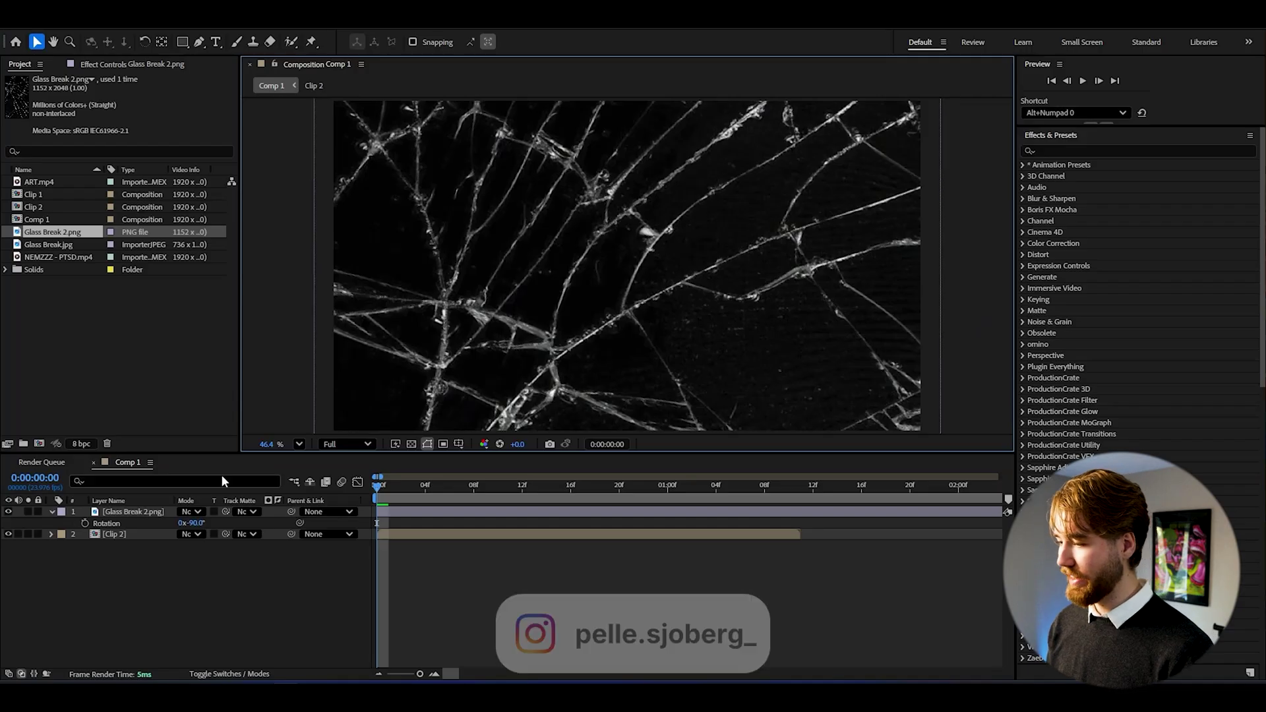
Step: Set the Glass Break 2.png layer's blending mode to Screen and play back the composition from the start
click(185, 513)
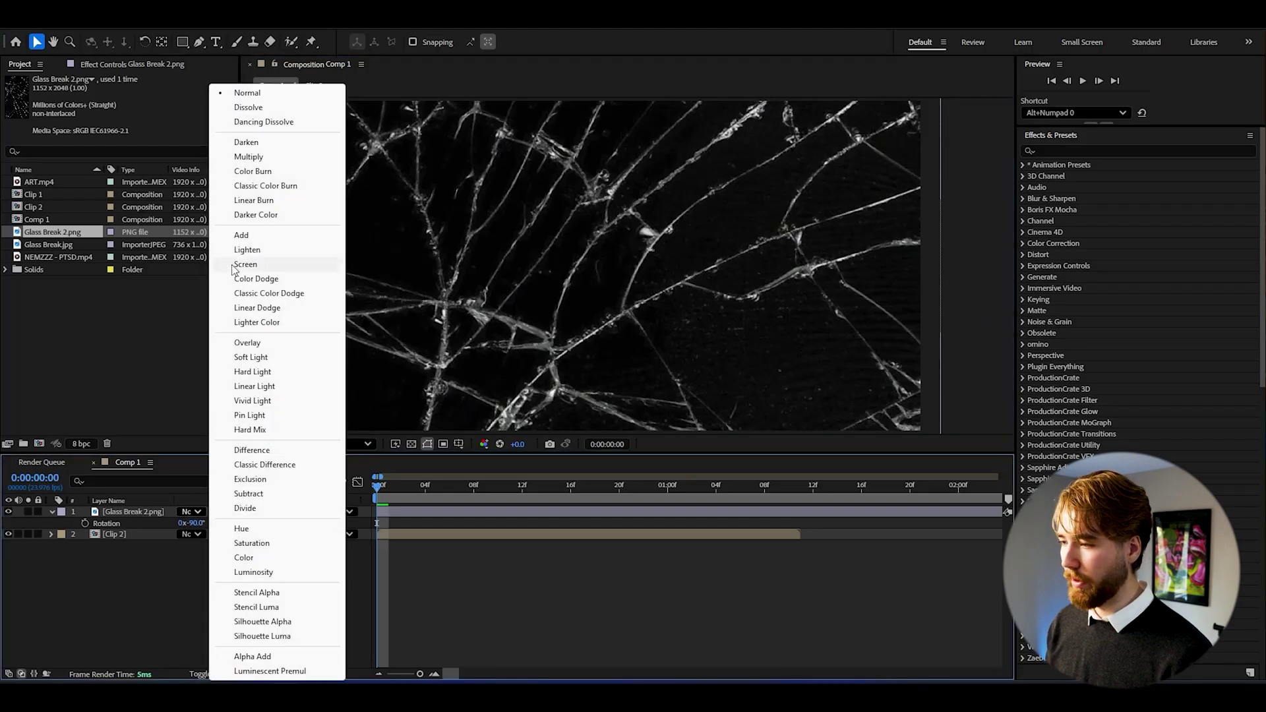
click(245, 264)
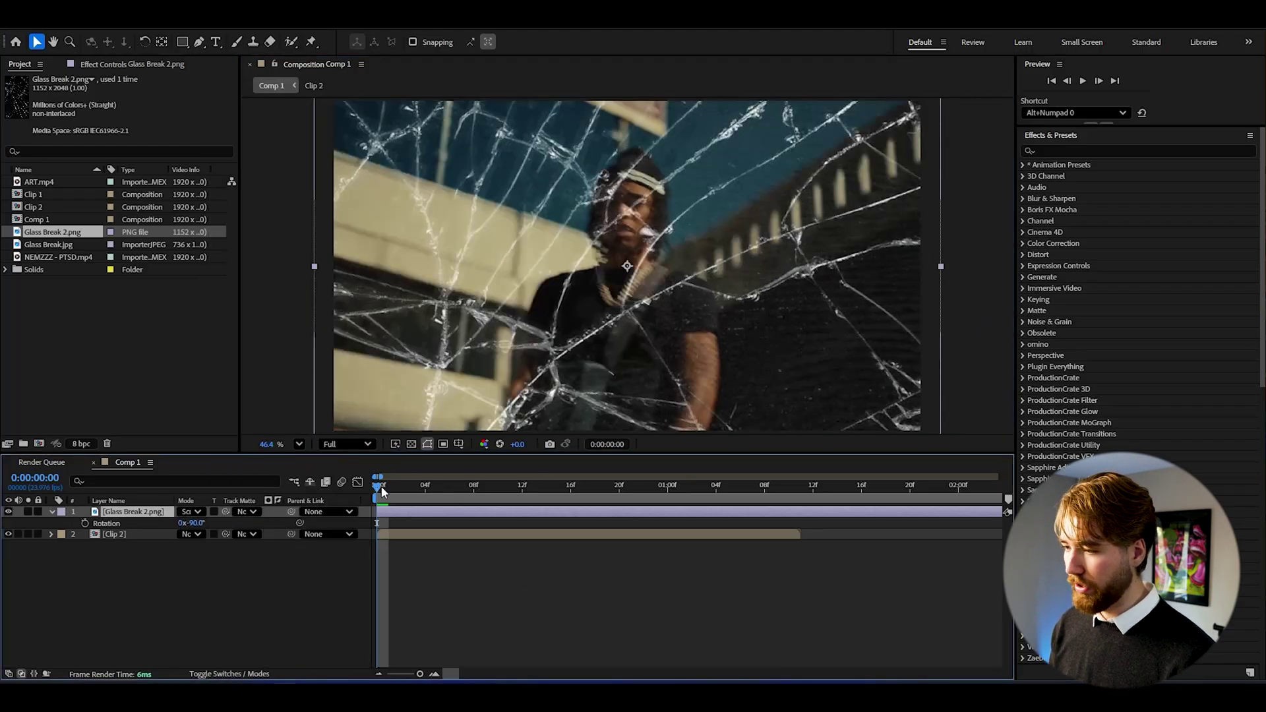
key(space)
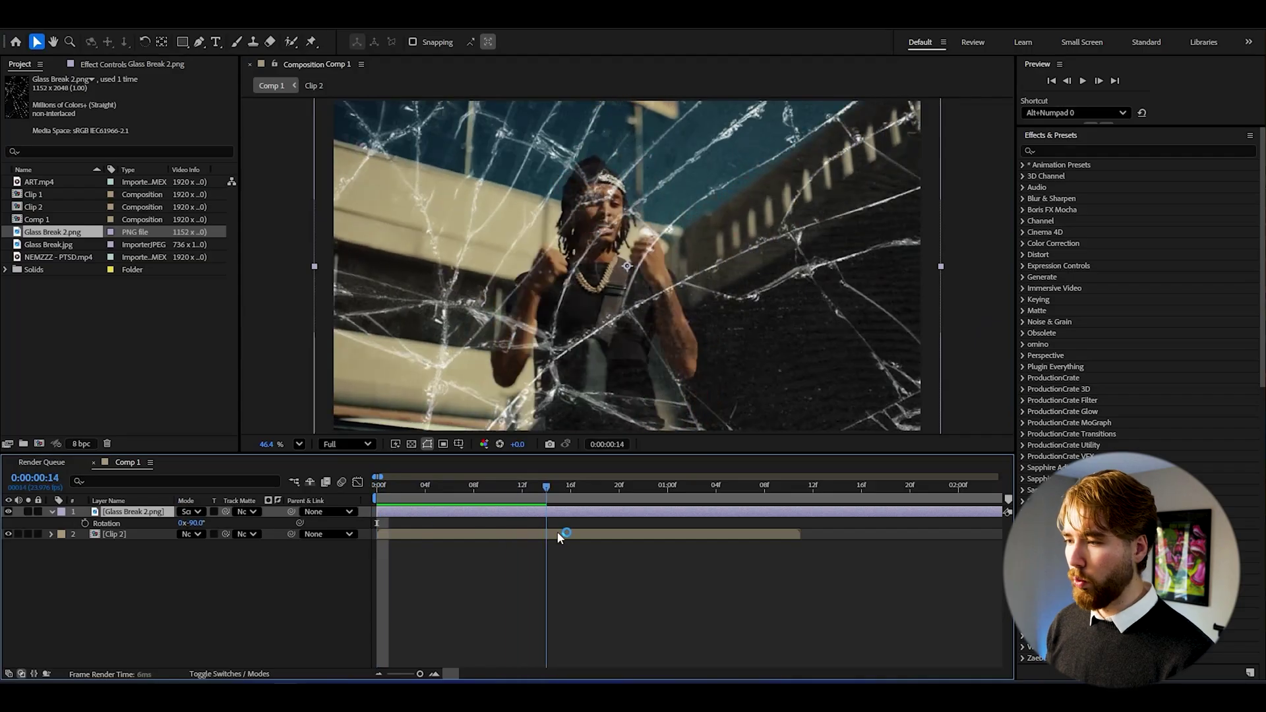
key(space)
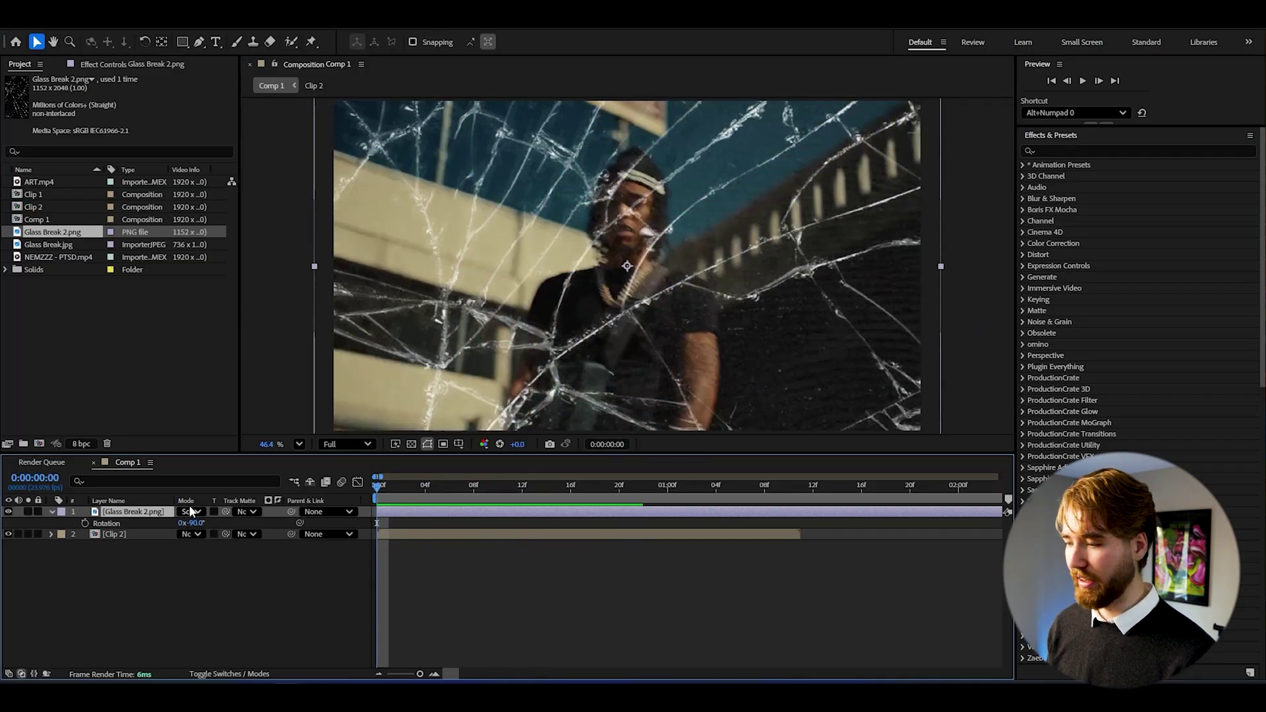
mouse_move(379, 486)
mouse_down()
mouse_move(405, 488)
mouse_move(373, 489)
mouse_up()
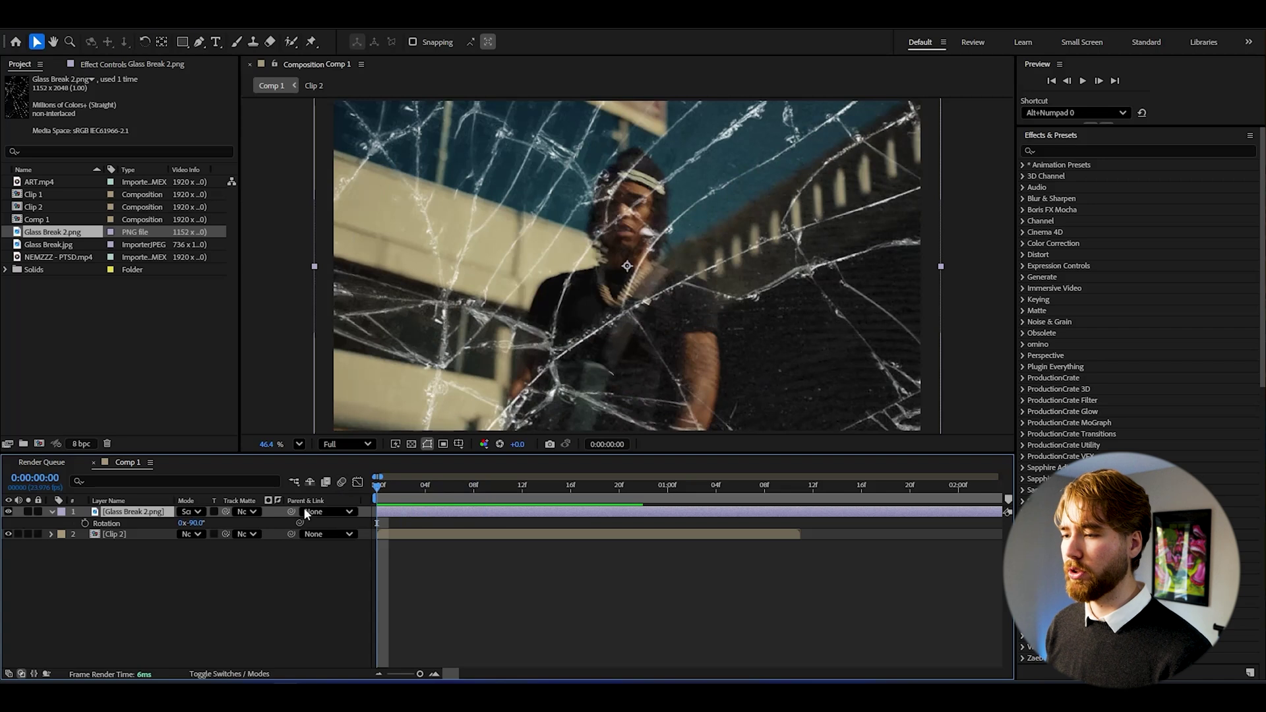
click(261, 562)
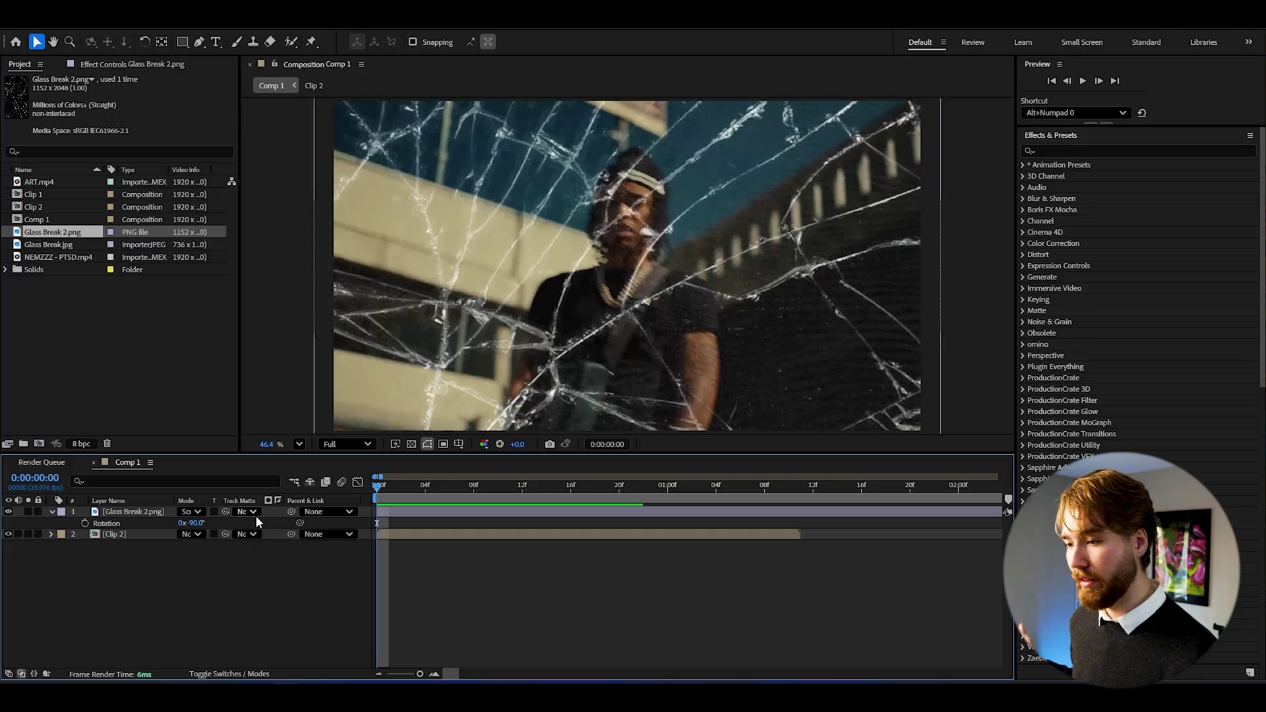
Step: Duplicate the Clip 2 layer repeatedly to build a stack of about a dozen copies beneath the glass layer
click(131, 523)
click(125, 535)
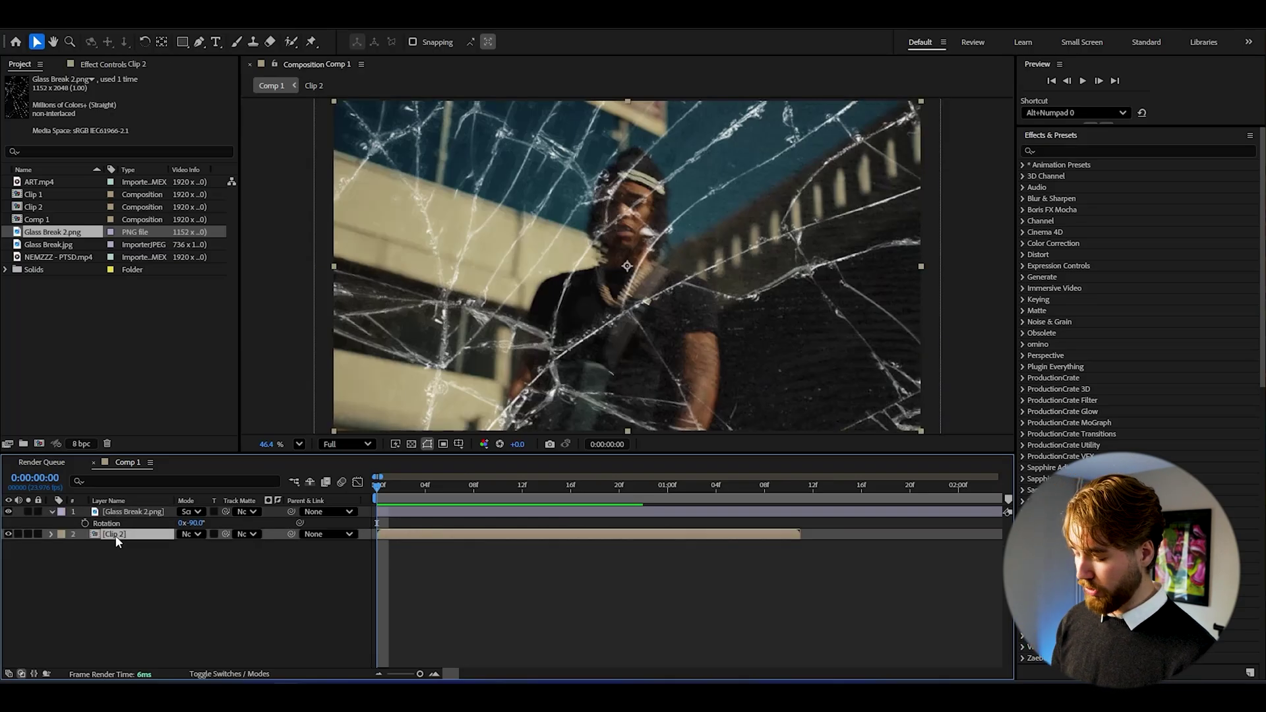
click(141, 580)
click(120, 535)
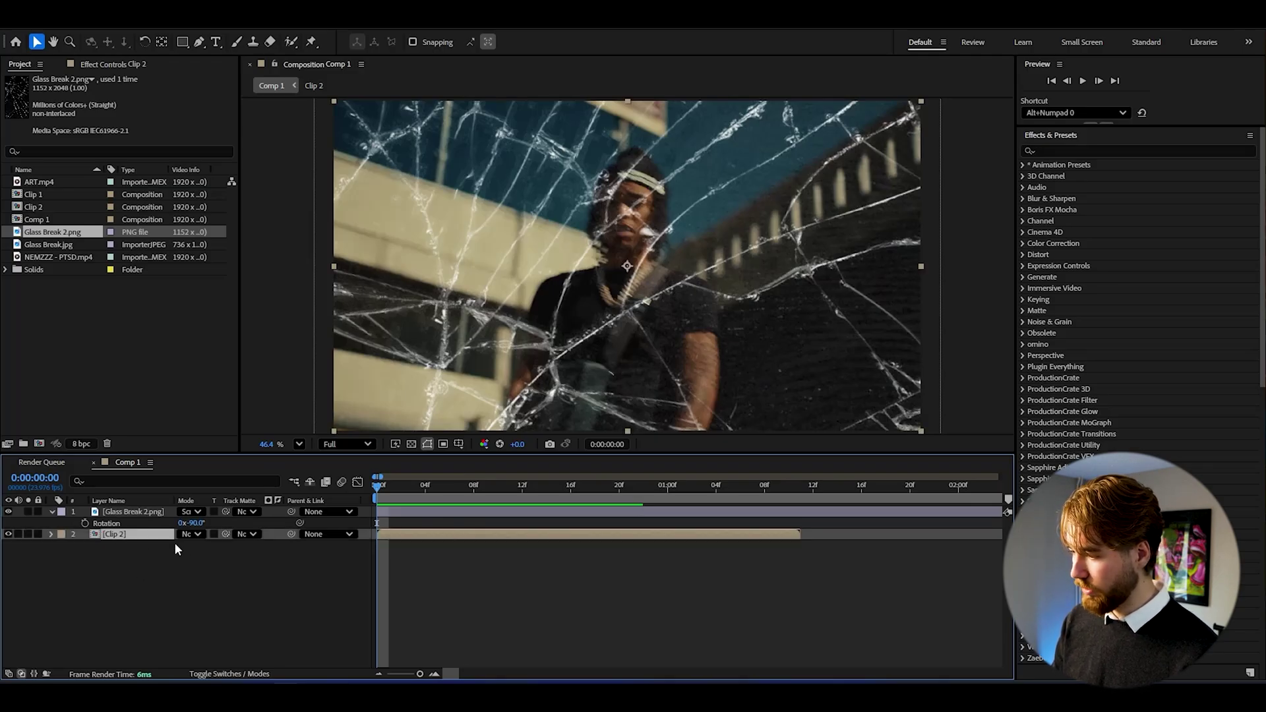
key(ctrl+d)
key(ctrl+d)
key(ctrl+d)
key(ctrl+d)
key(ctrl+d)
key(ctrl+d)
key(ctrl+d)
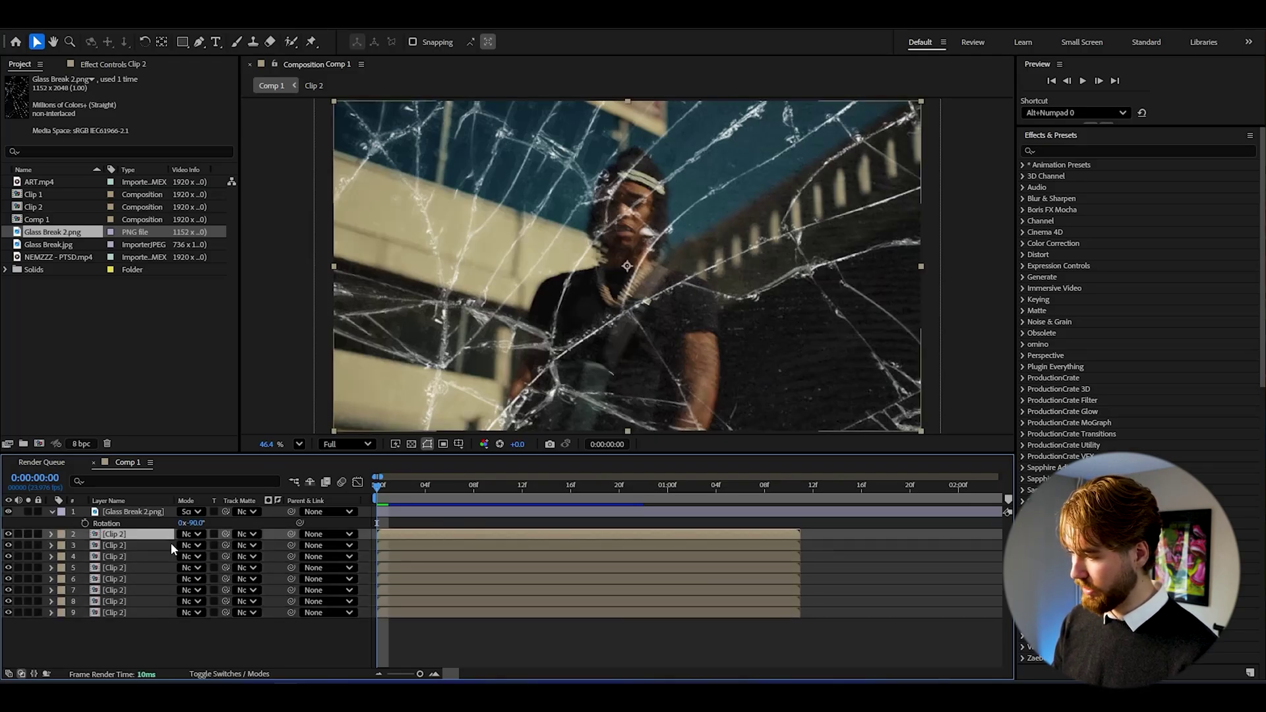
key(ctrl+d)
key(ctrl+d)
key(ctrl+d)
key(ctrl+d)
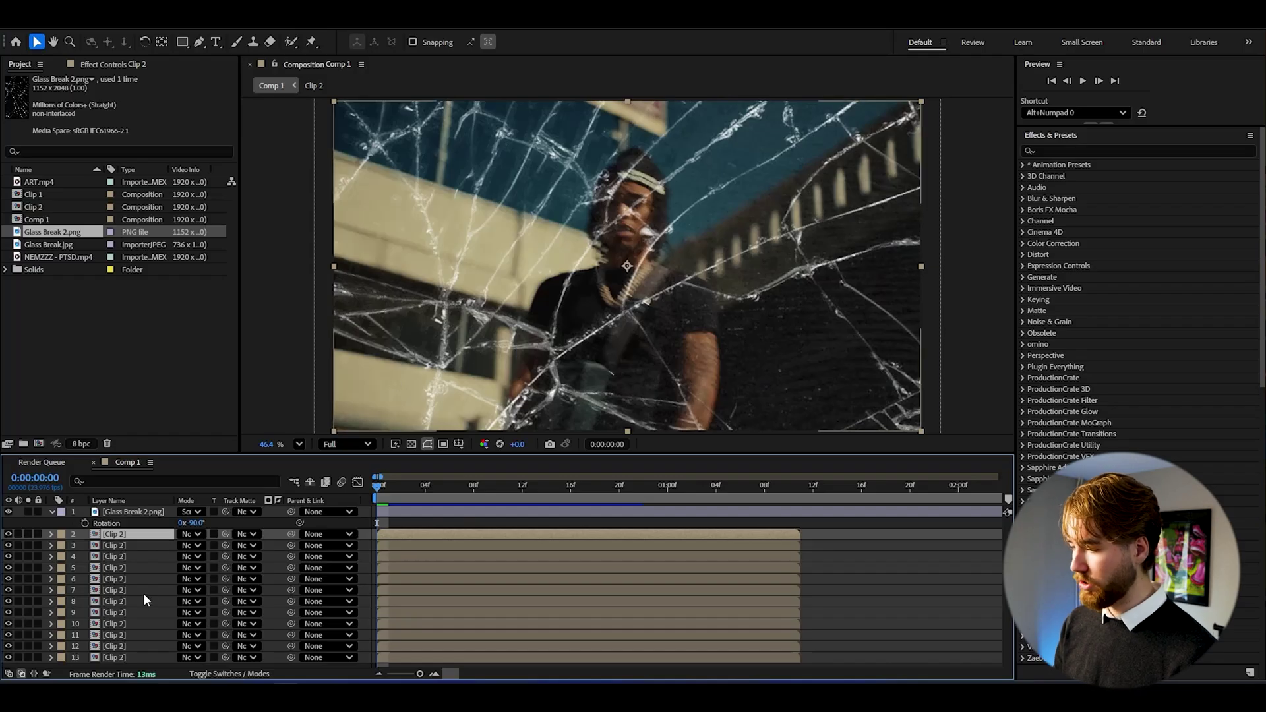
key(ctrl+Down)
key(ctrl+Down)
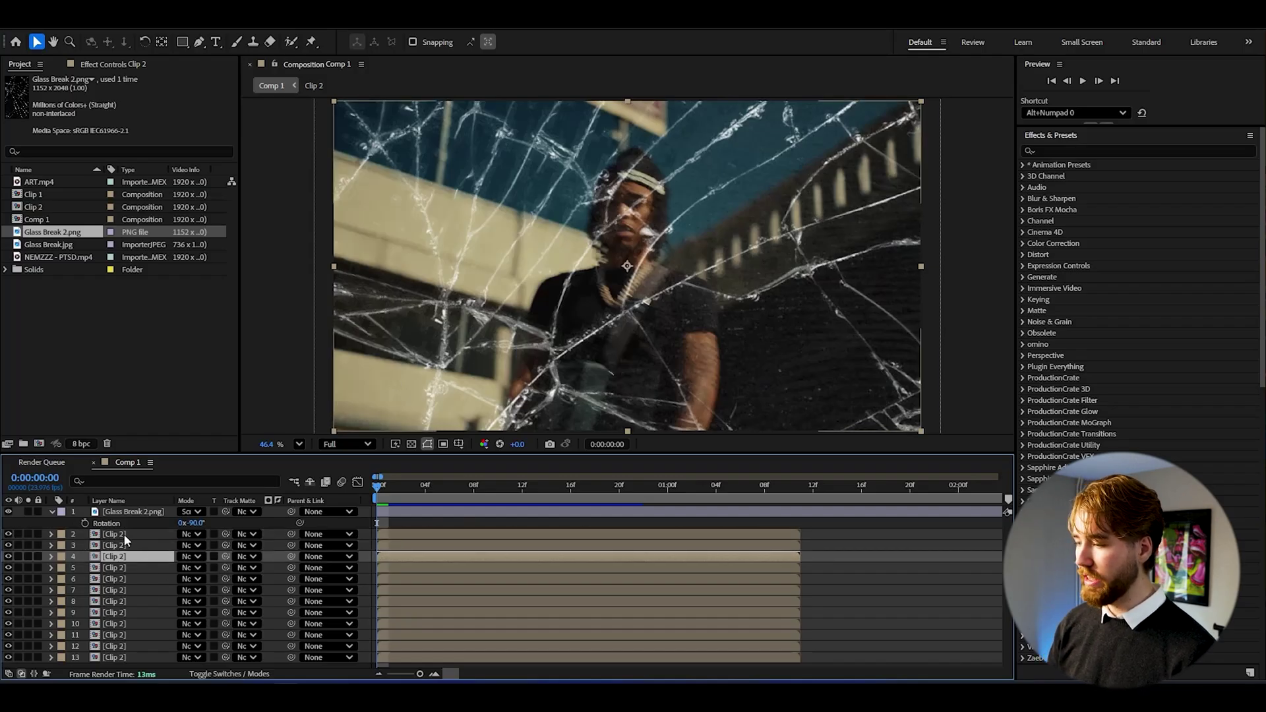
click(122, 512)
click(115, 534)
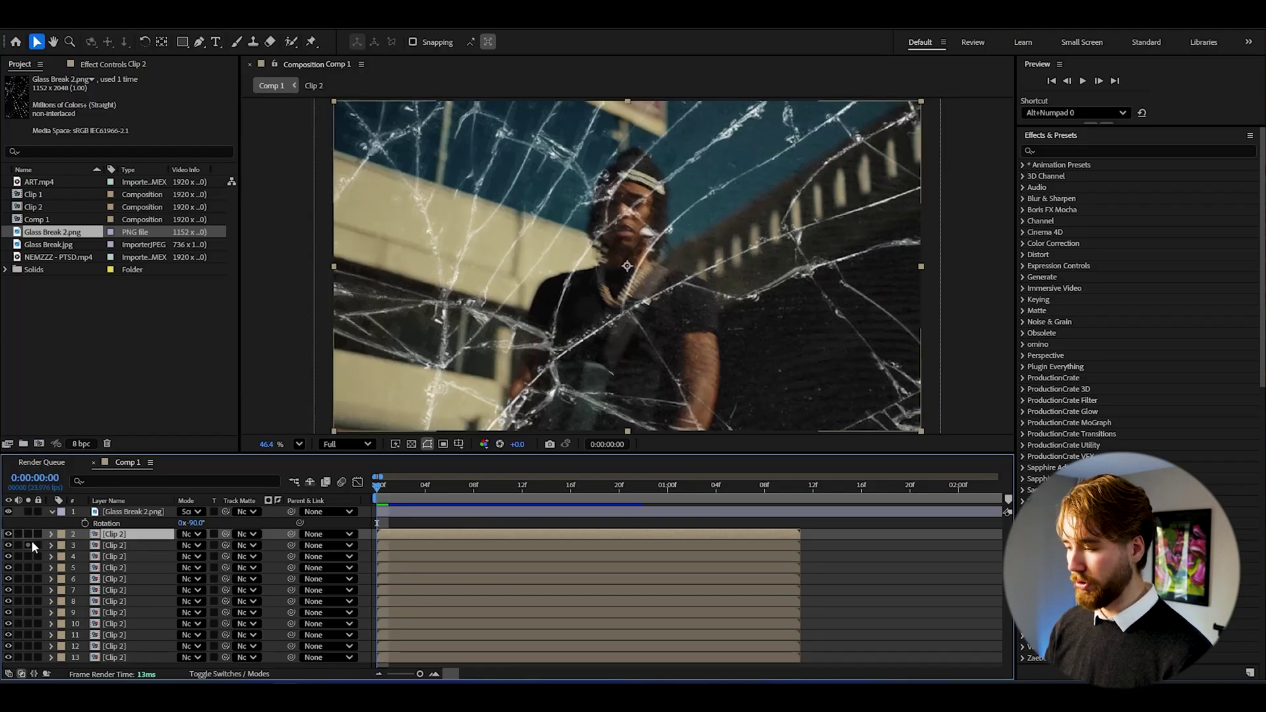
Step: Create a 1920 x 1080 px solid layer named Mask with the red colour FF0000
right_click(264, 349)
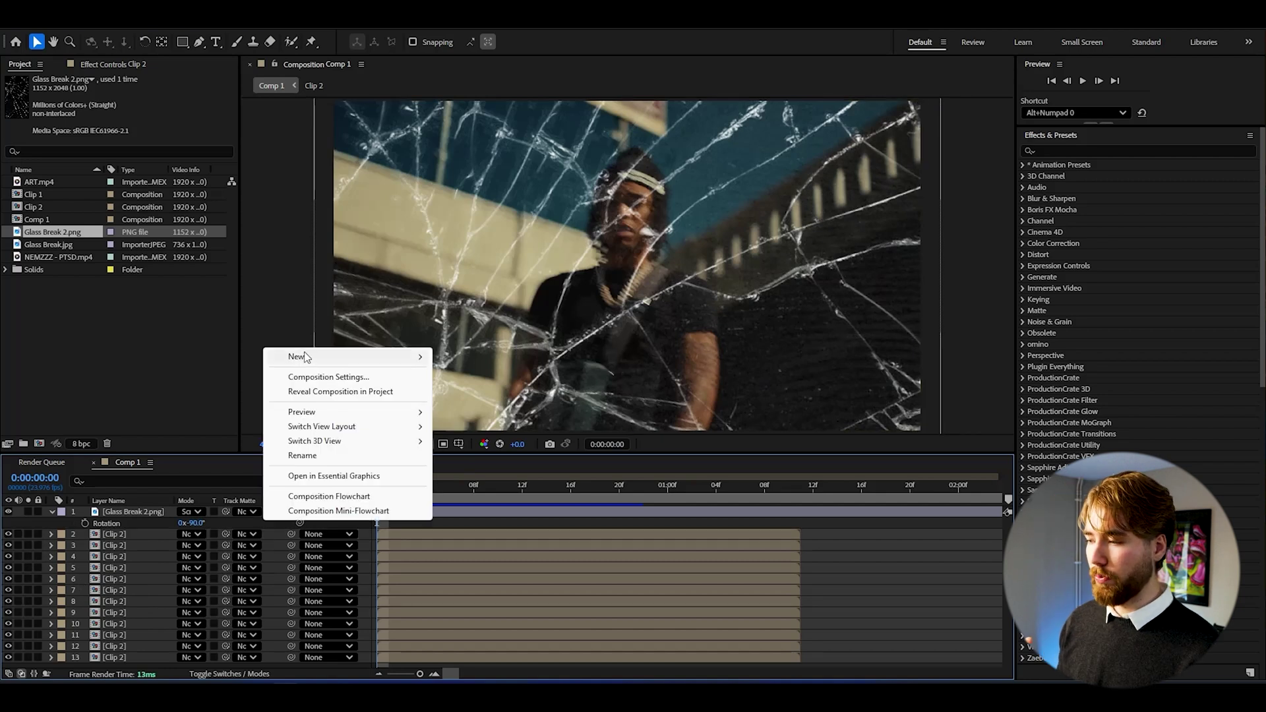
mouse_move(307, 358)
click(467, 393)
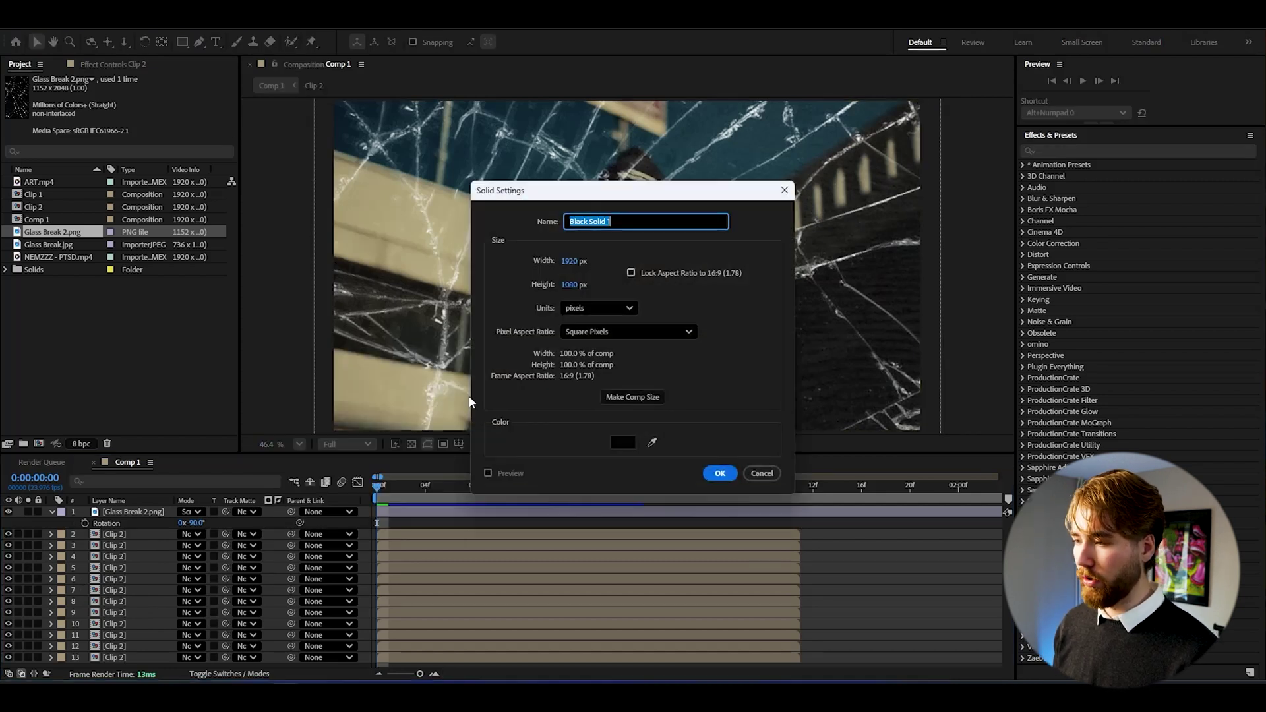
click(624, 442)
click(649, 265)
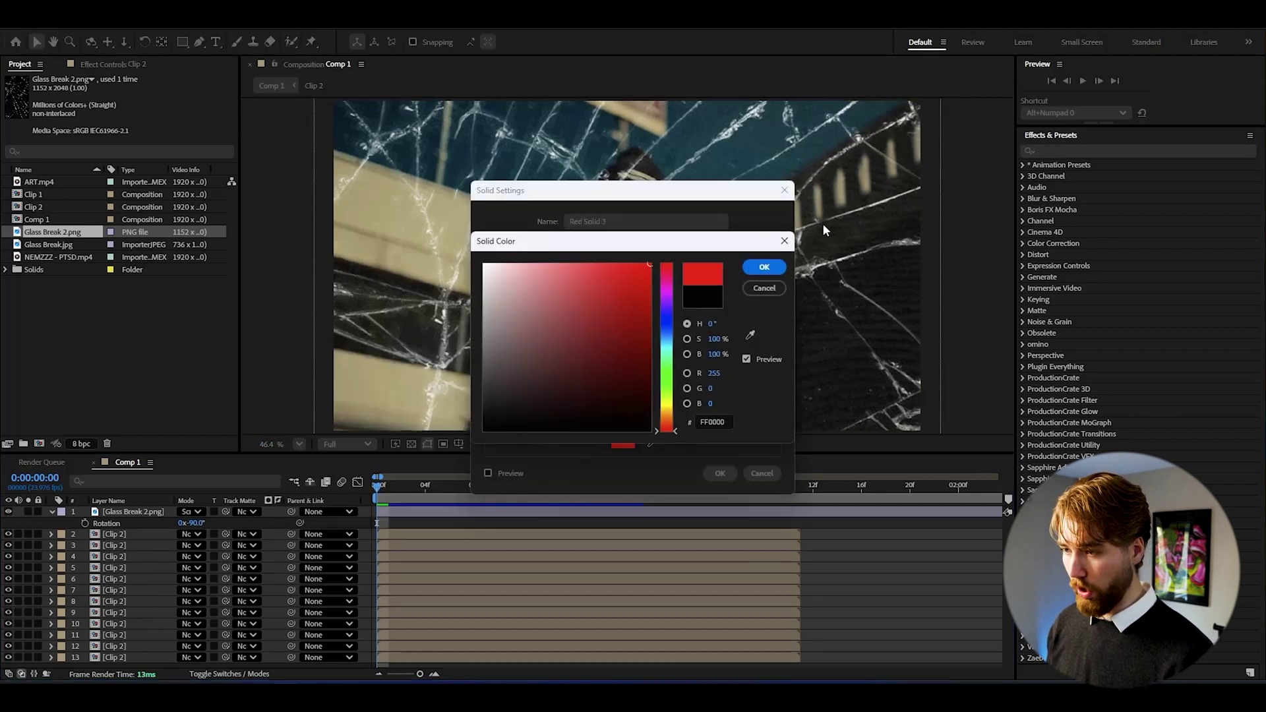
click(763, 267)
text(Mask)
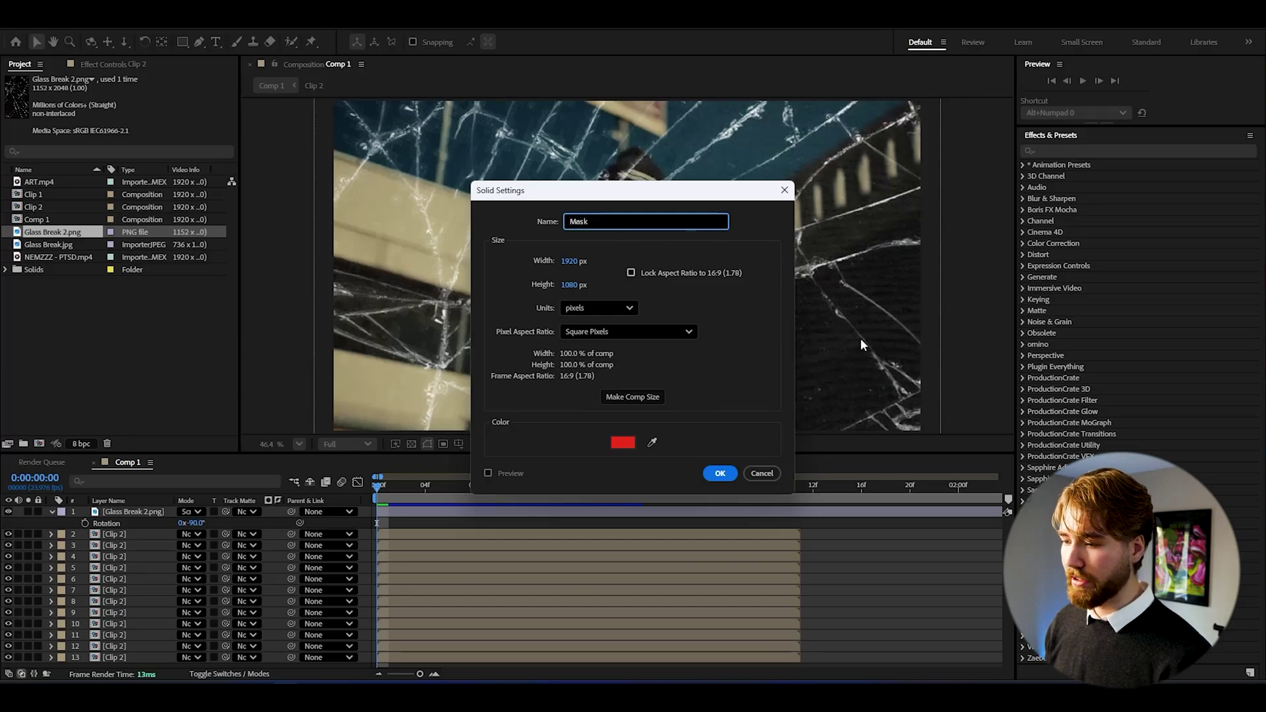
key(Return)
Step: Move the Mask solid above the lowest Clip 2 layer, then duplicate it and put one copy directly above each remaining Clip 2 layer
drag(136, 514, 120, 653)
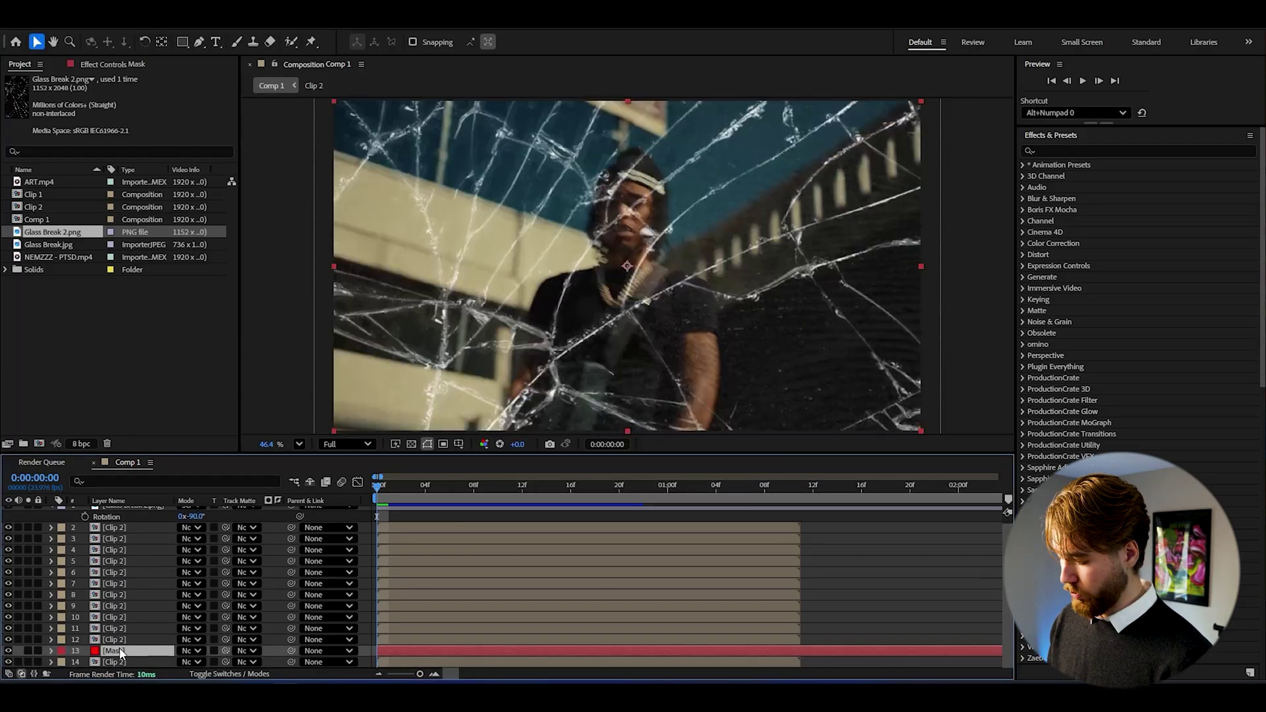
key(ctrl+d)
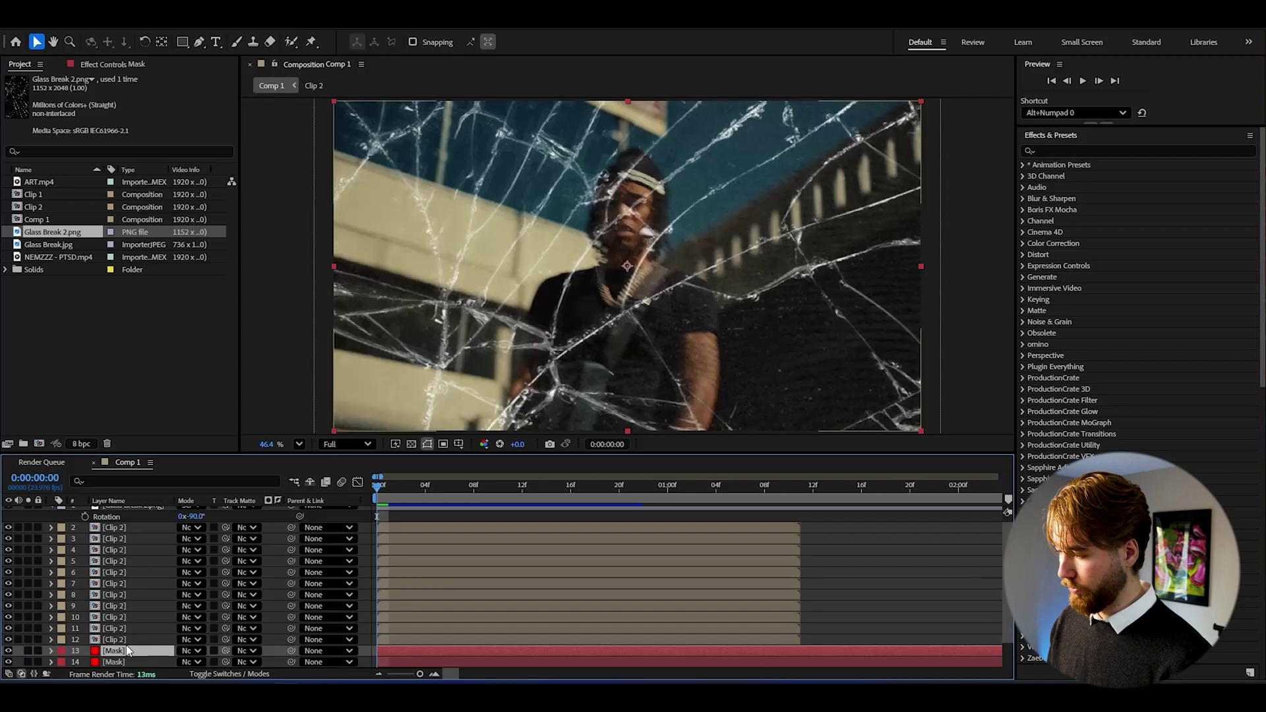
drag(125, 637, 125, 539)
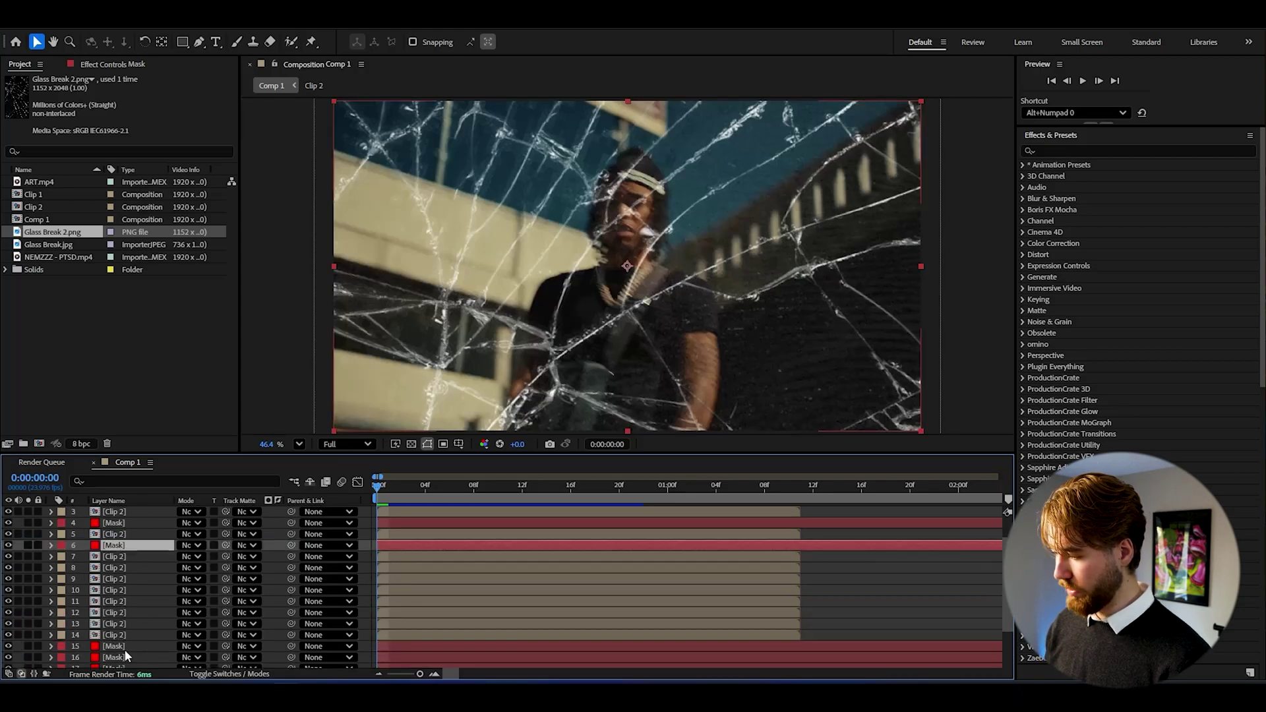
drag(124, 648, 124, 571)
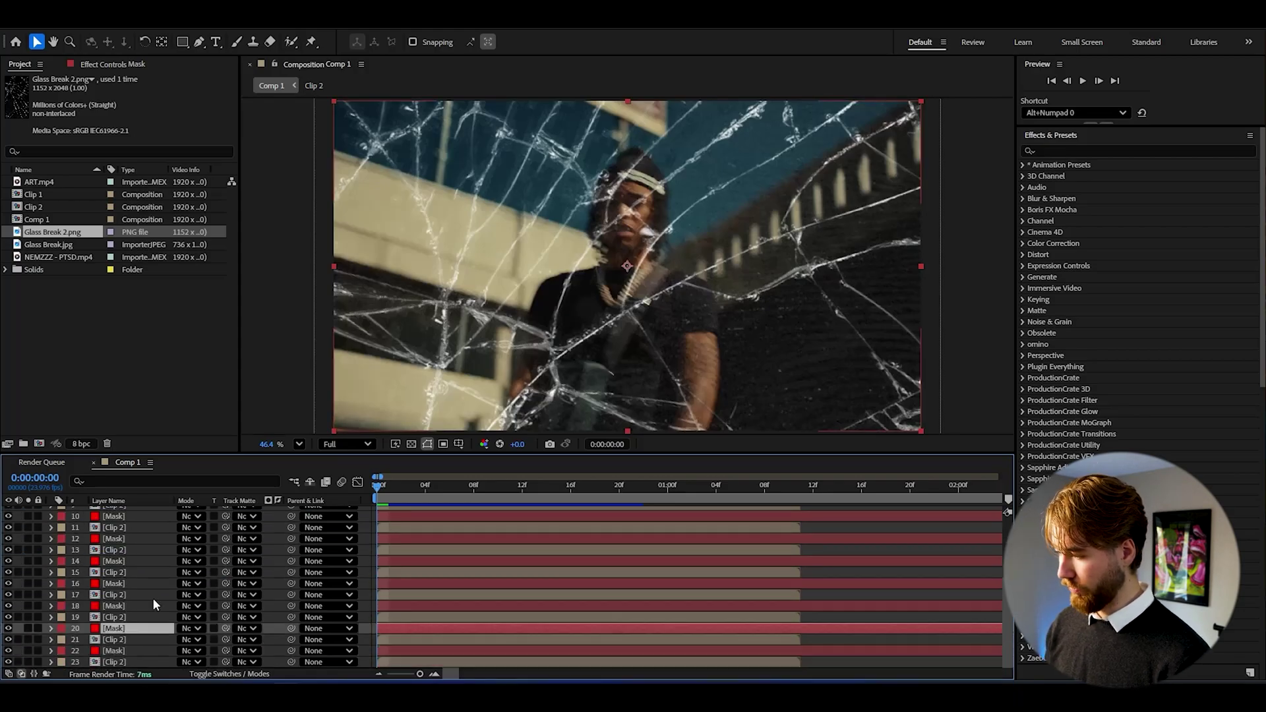
scroll(153, 599, up, 2)
scroll(151, 597, down, 2)
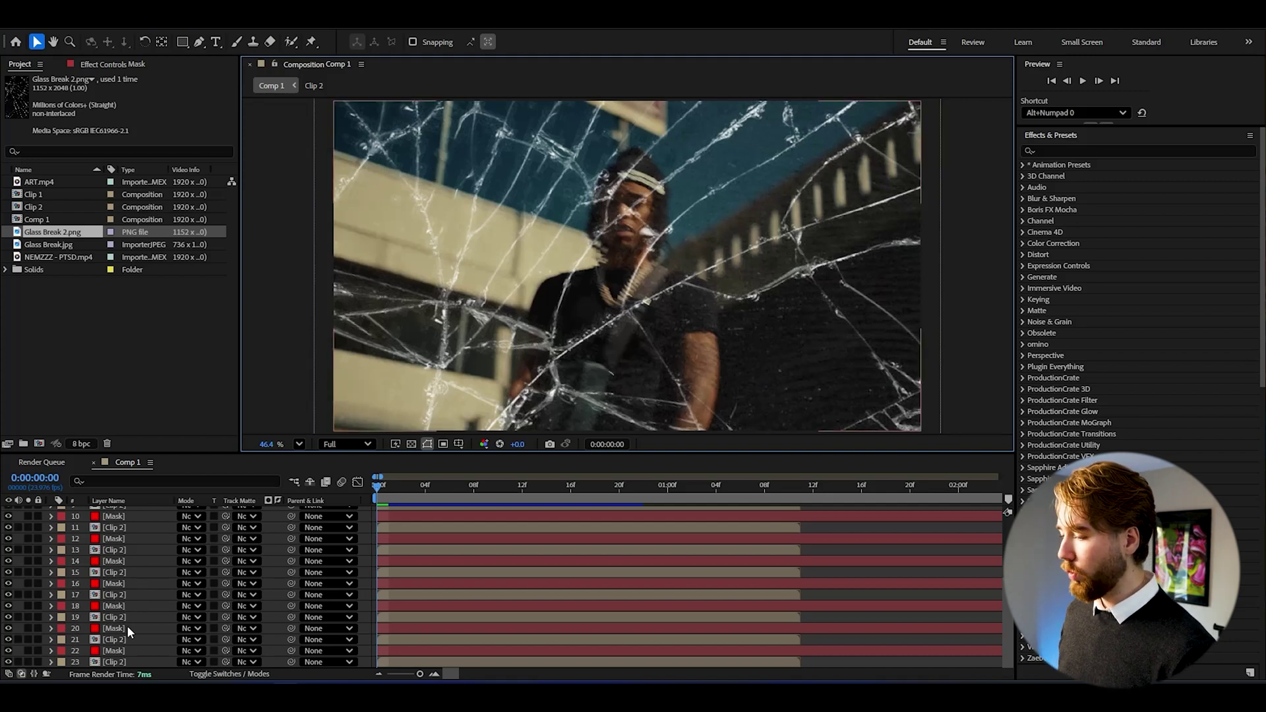
Step: Draw a closed Pen tool mask on the lowest Mask solid, tracing the crack outline of the glass shard at the frame's upper right edge
click(124, 651)
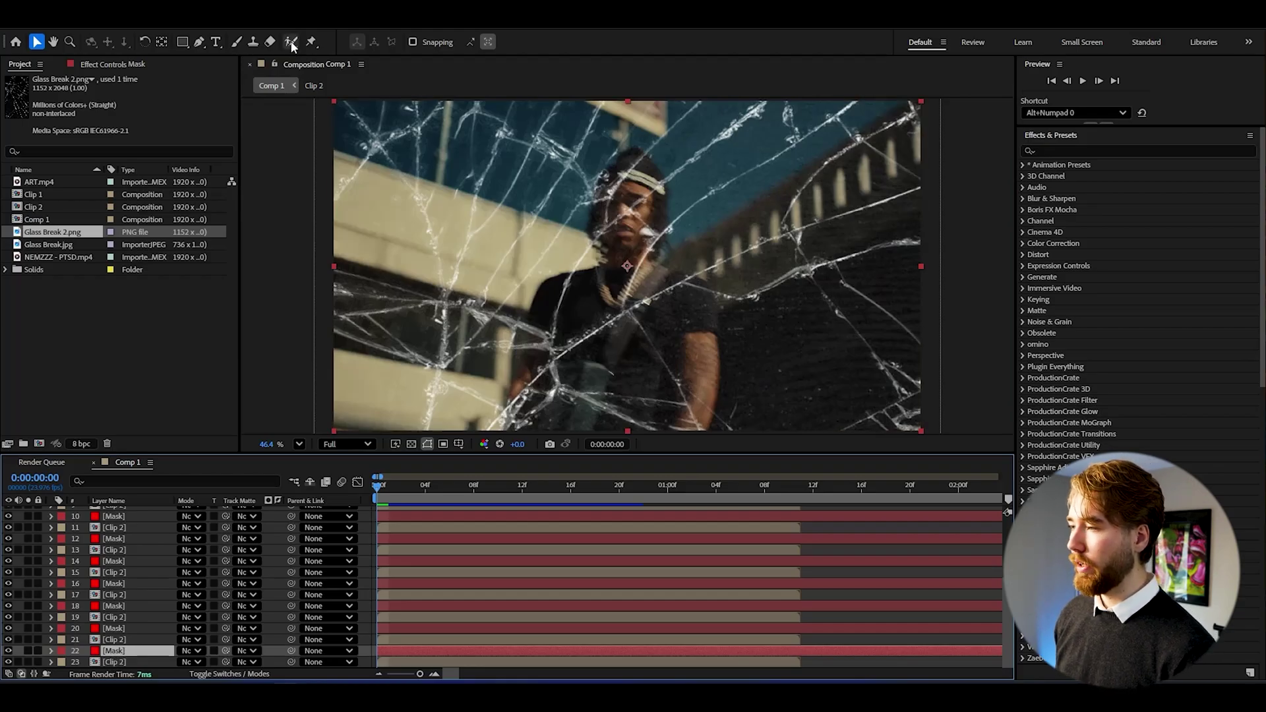
click(198, 42)
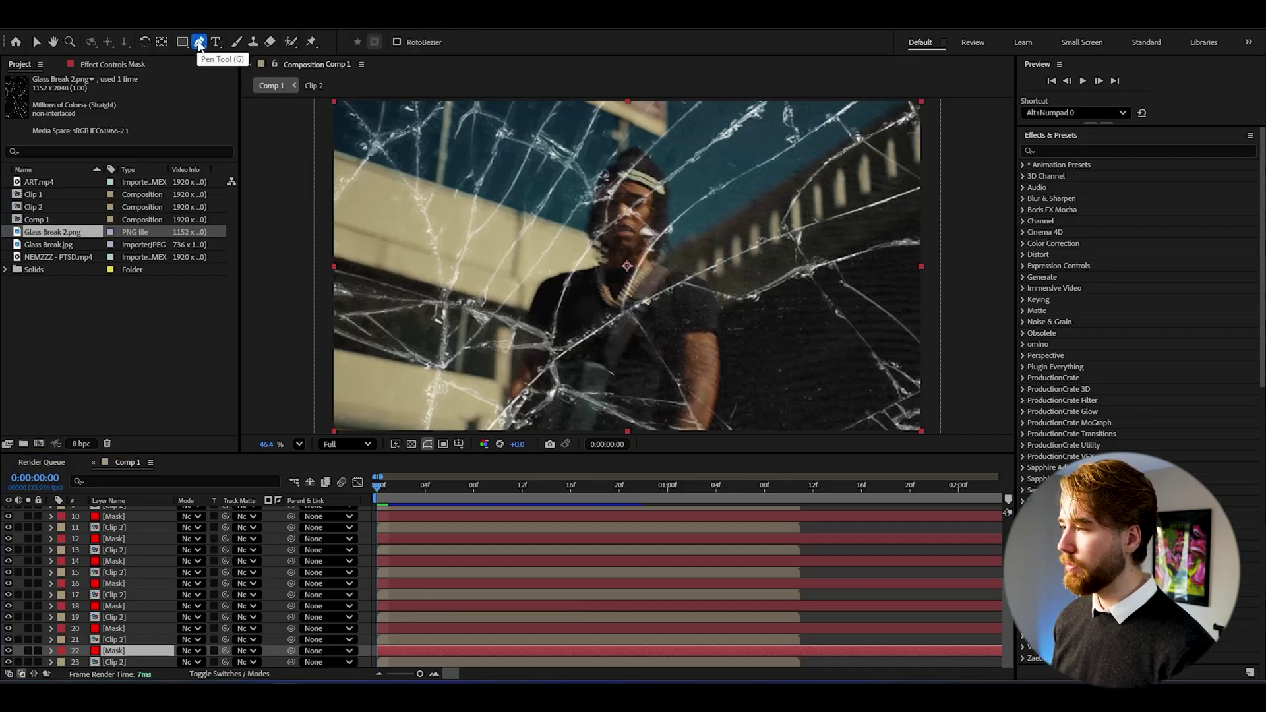
scroll(836, 240, up, 5)
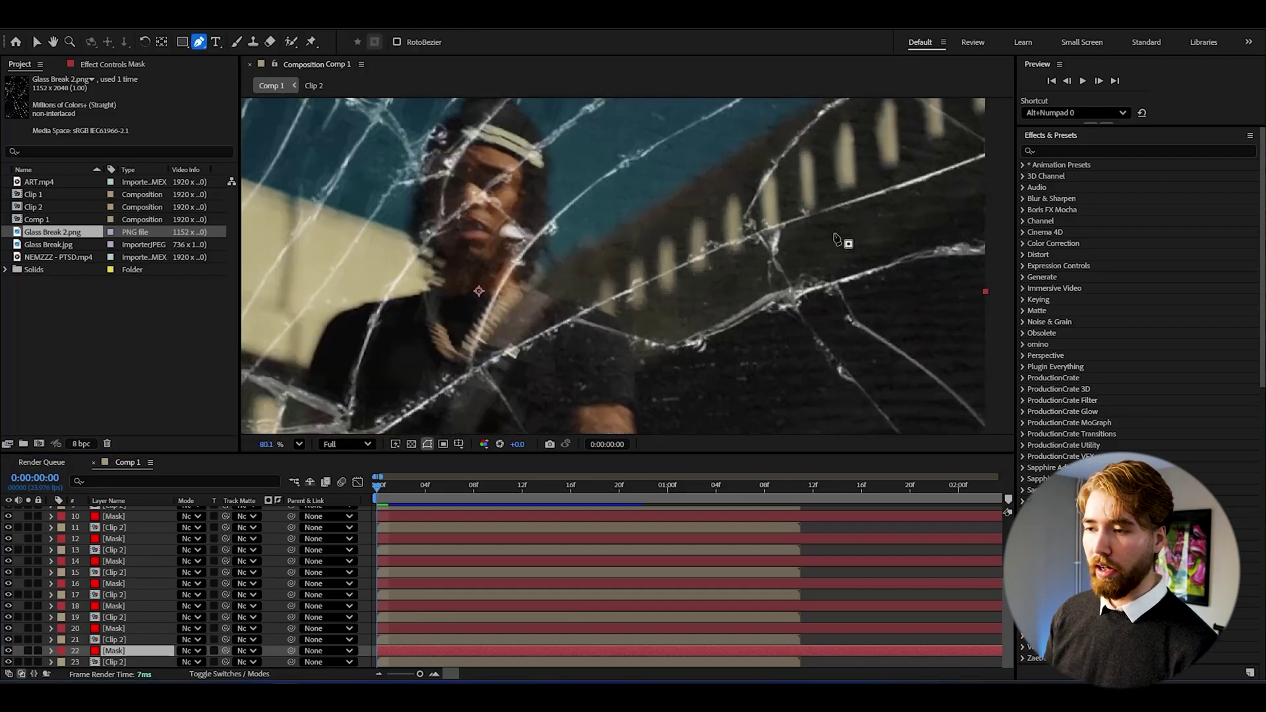
key(space)
drag(885, 230, 701, 346)
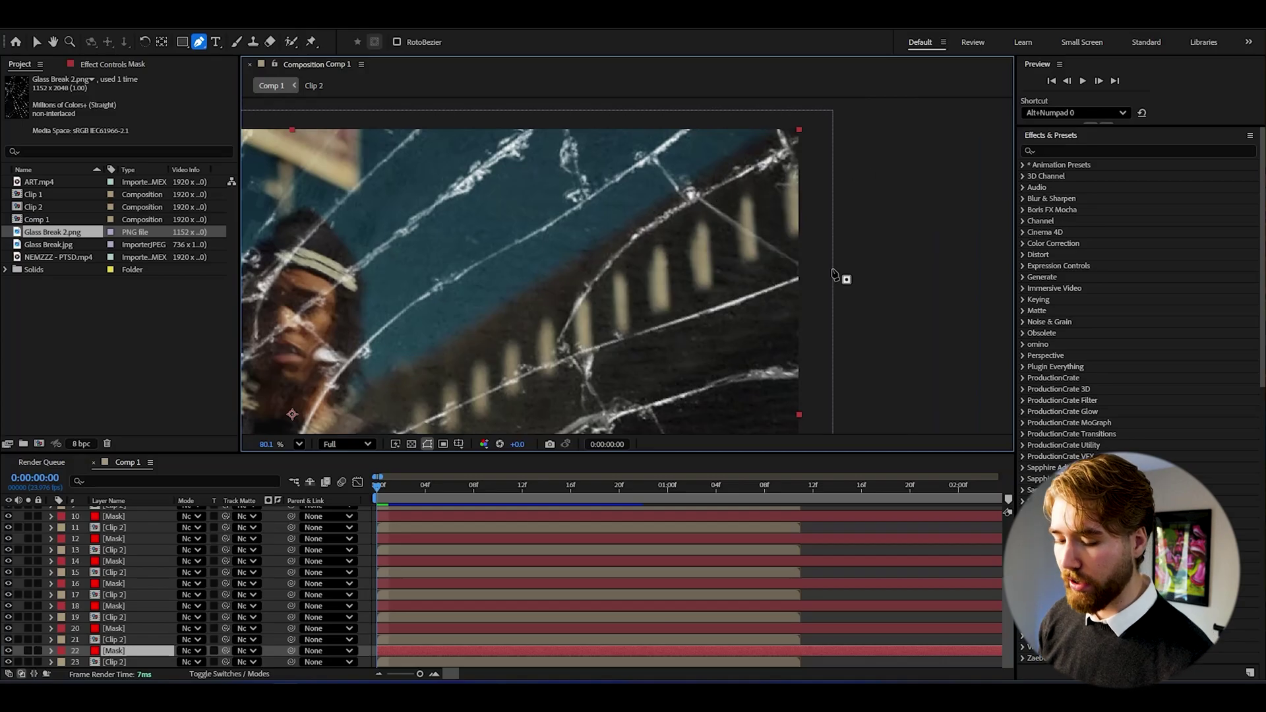
click(805, 274)
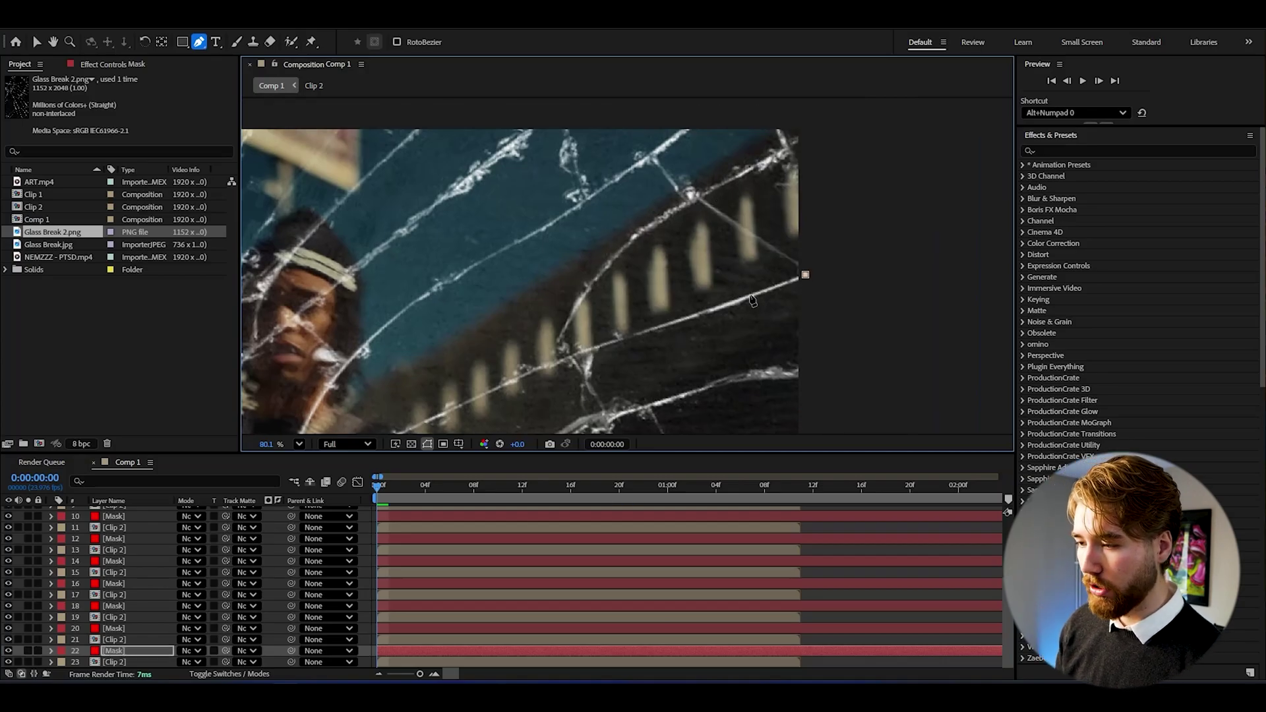
click(756, 293)
click(719, 306)
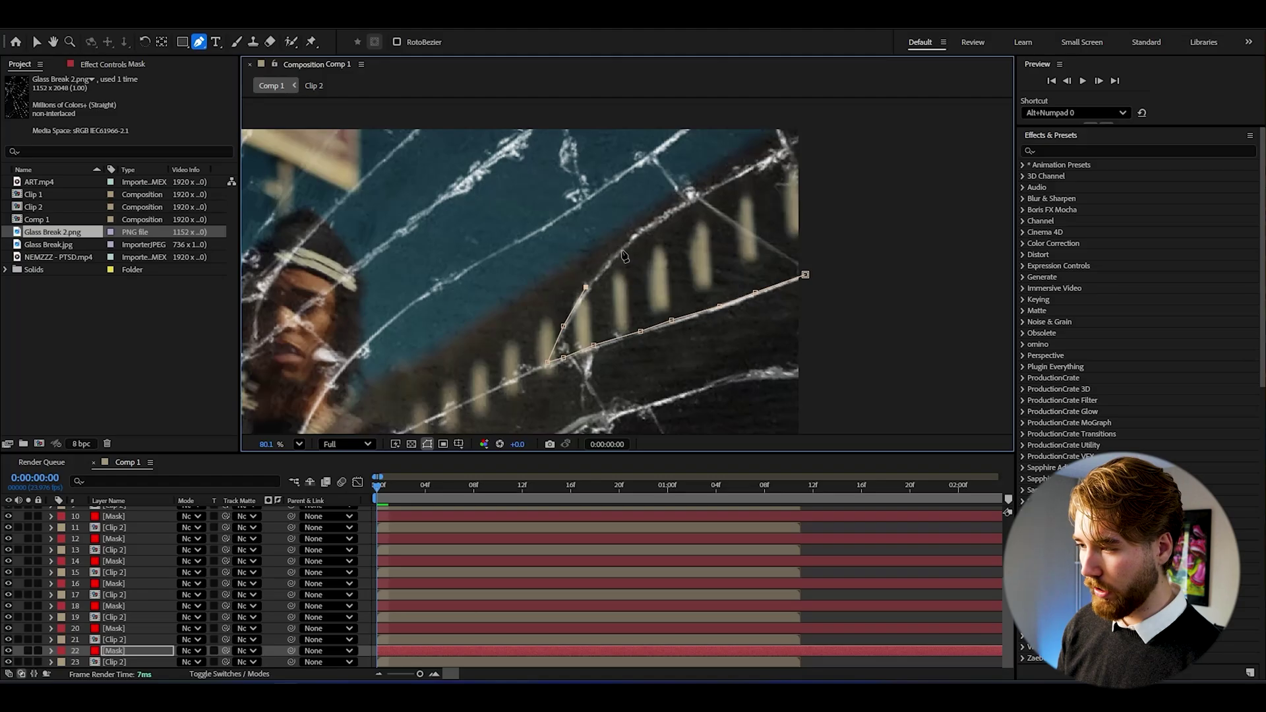
click(622, 250)
click(655, 222)
click(686, 204)
click(719, 185)
click(754, 167)
click(782, 150)
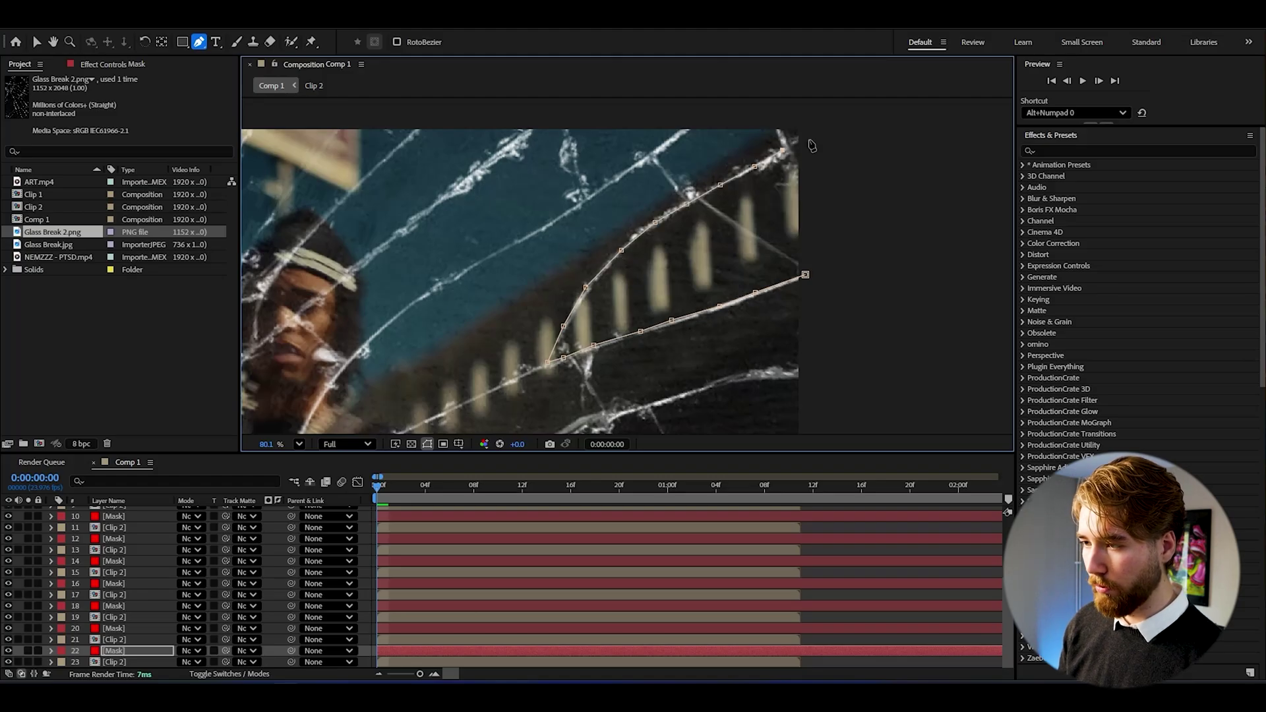
click(816, 135)
click(805, 275)
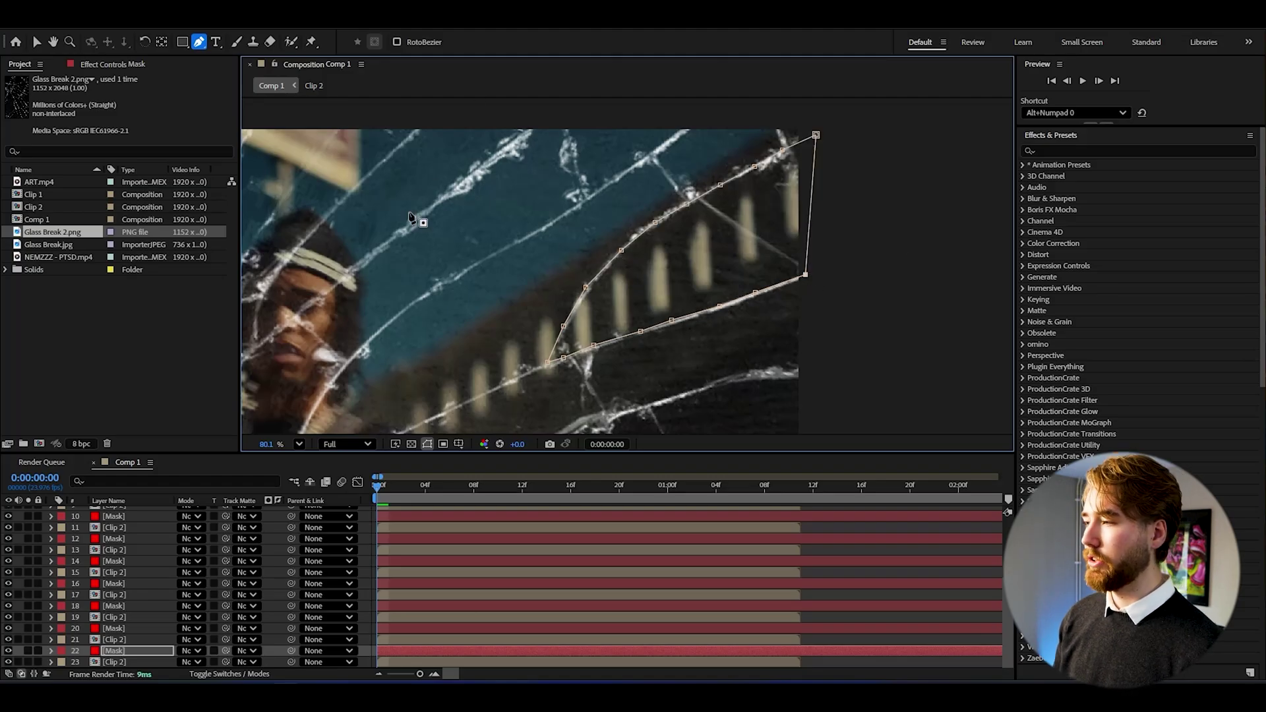
Step: Return to the Selection tool and toggle the visibility of the lowest Mask solid to check it
click(37, 42)
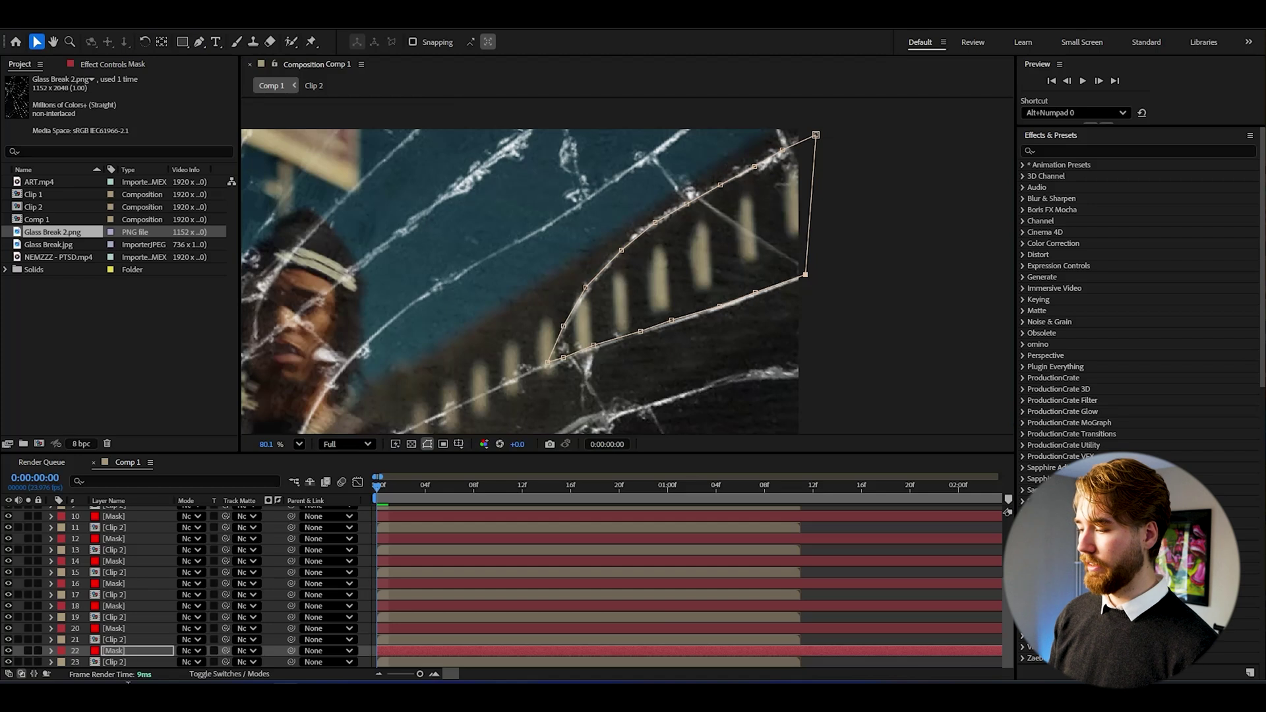
click(9, 651)
click(10, 650)
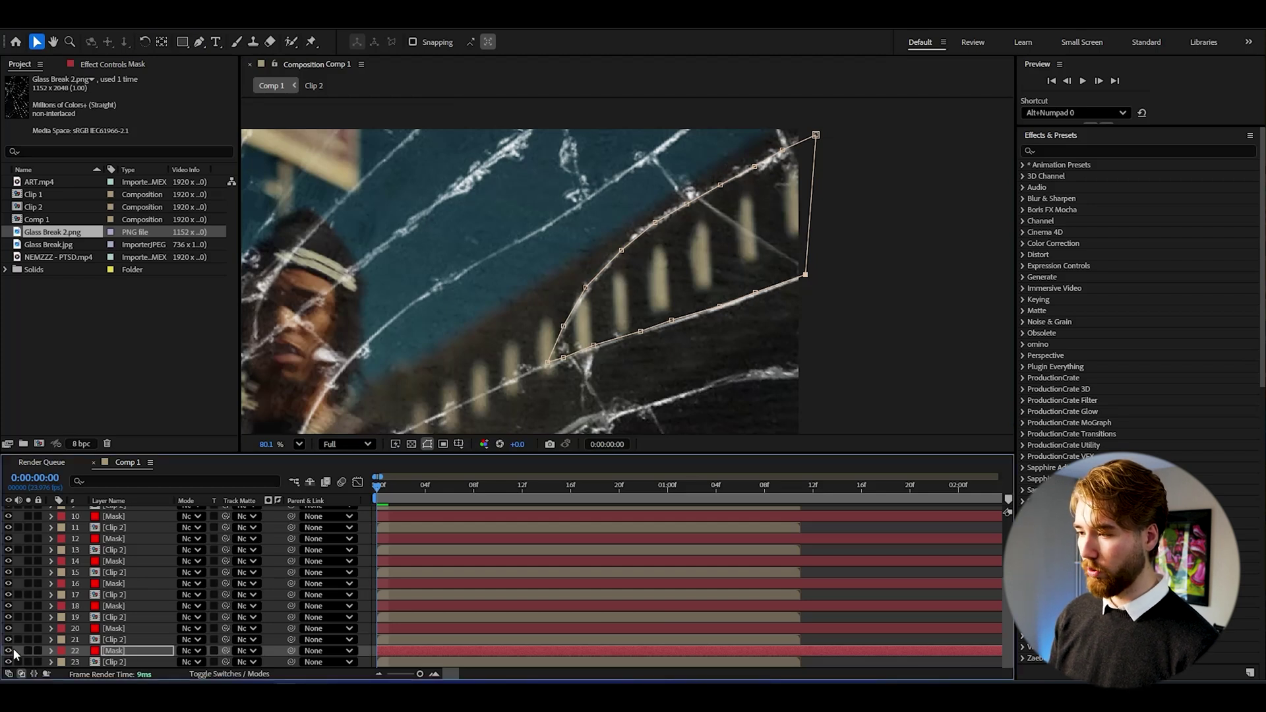
Step: Solo the lowest Mask solid, the Clip 2 layer beneath it and the Glass Break 2.png layer
scroll(797, 314, down, 2)
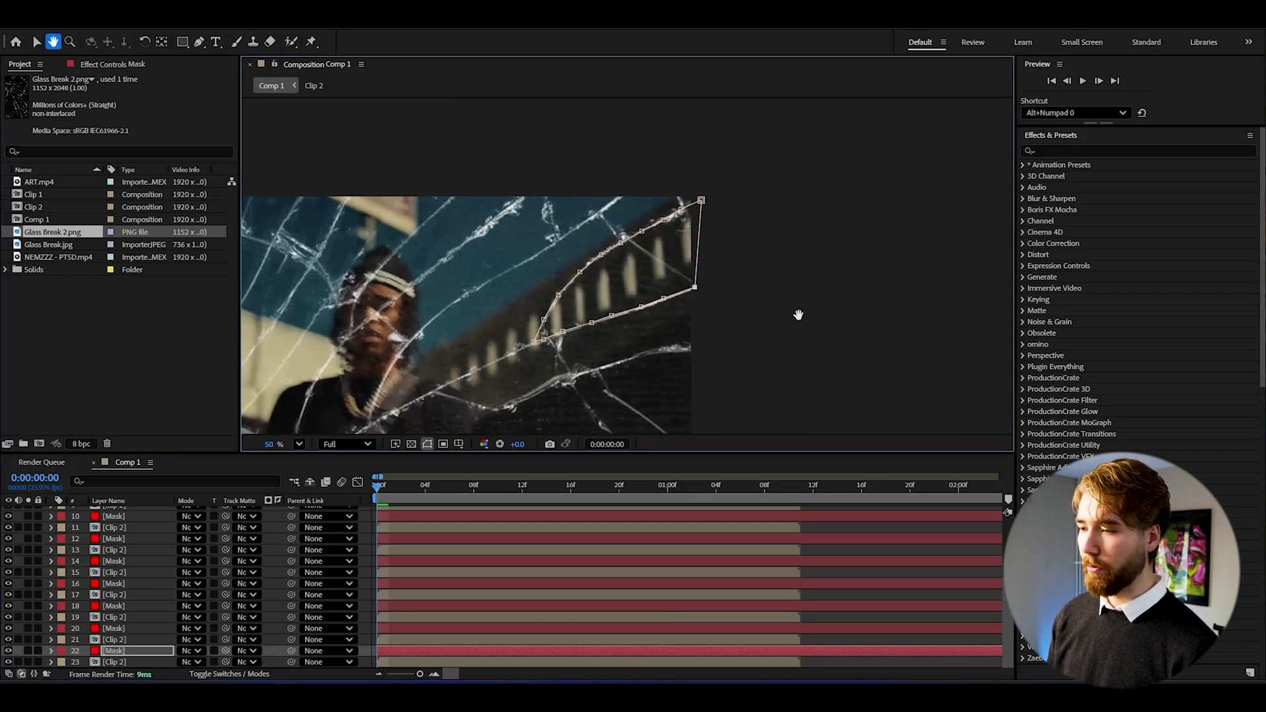
click(29, 650)
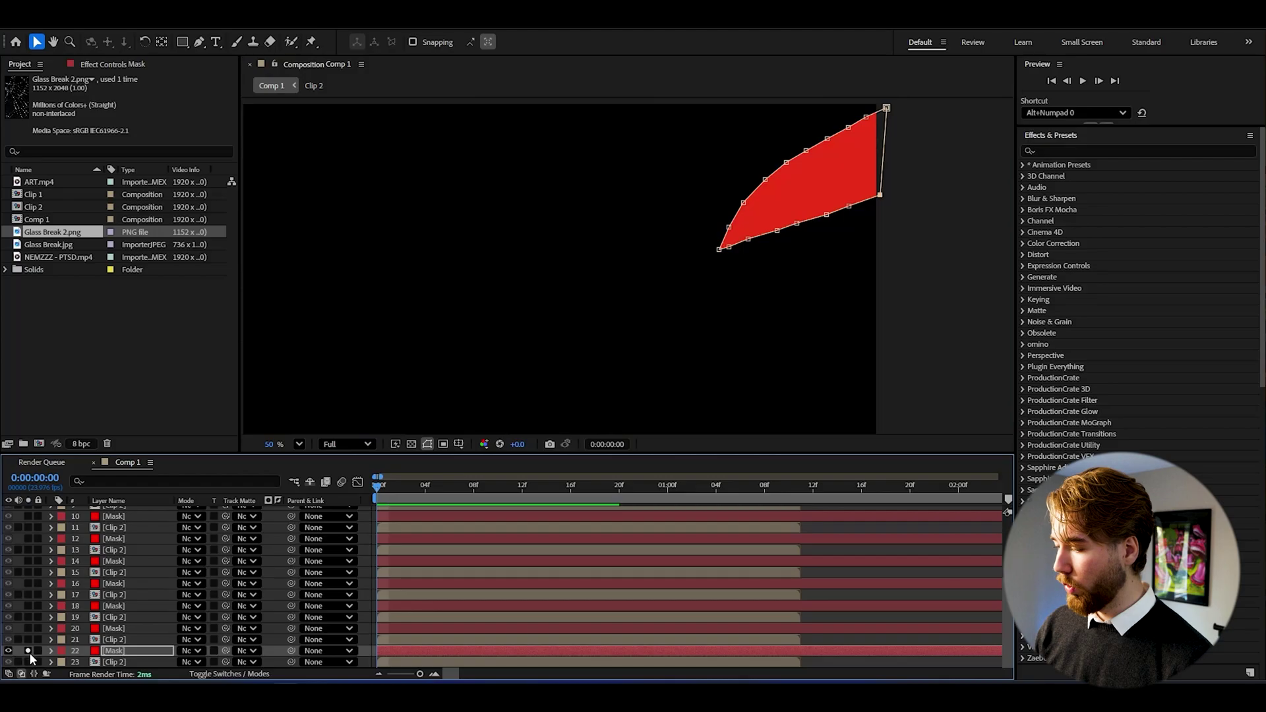
click(29, 662)
click(29, 662)
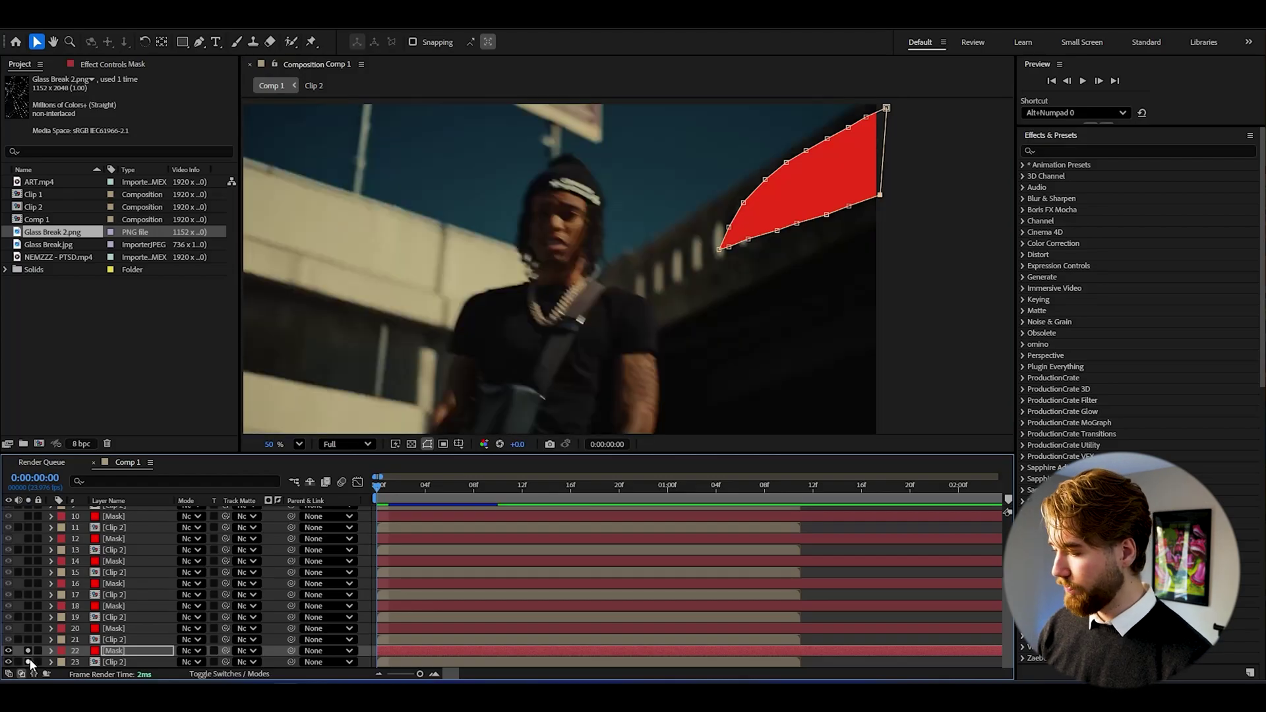
click(138, 652)
scroll(51, 629, up, 3)
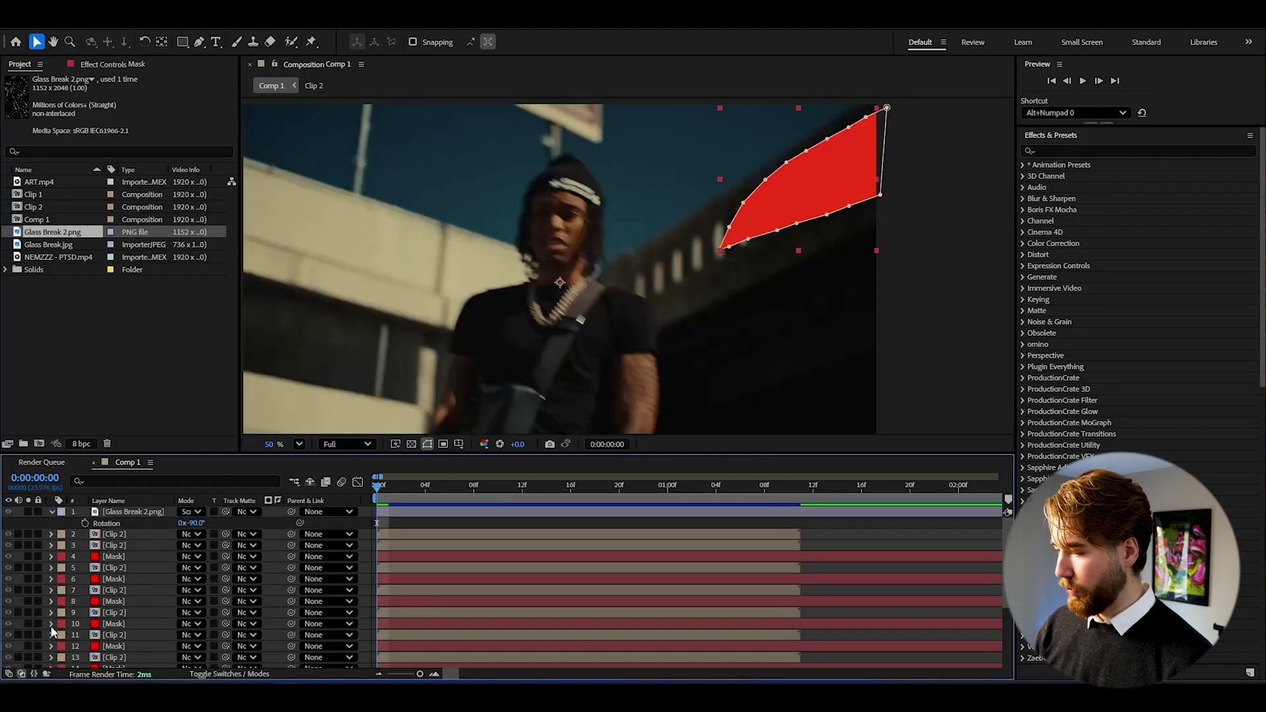
click(29, 512)
scroll(166, 602, down, 3)
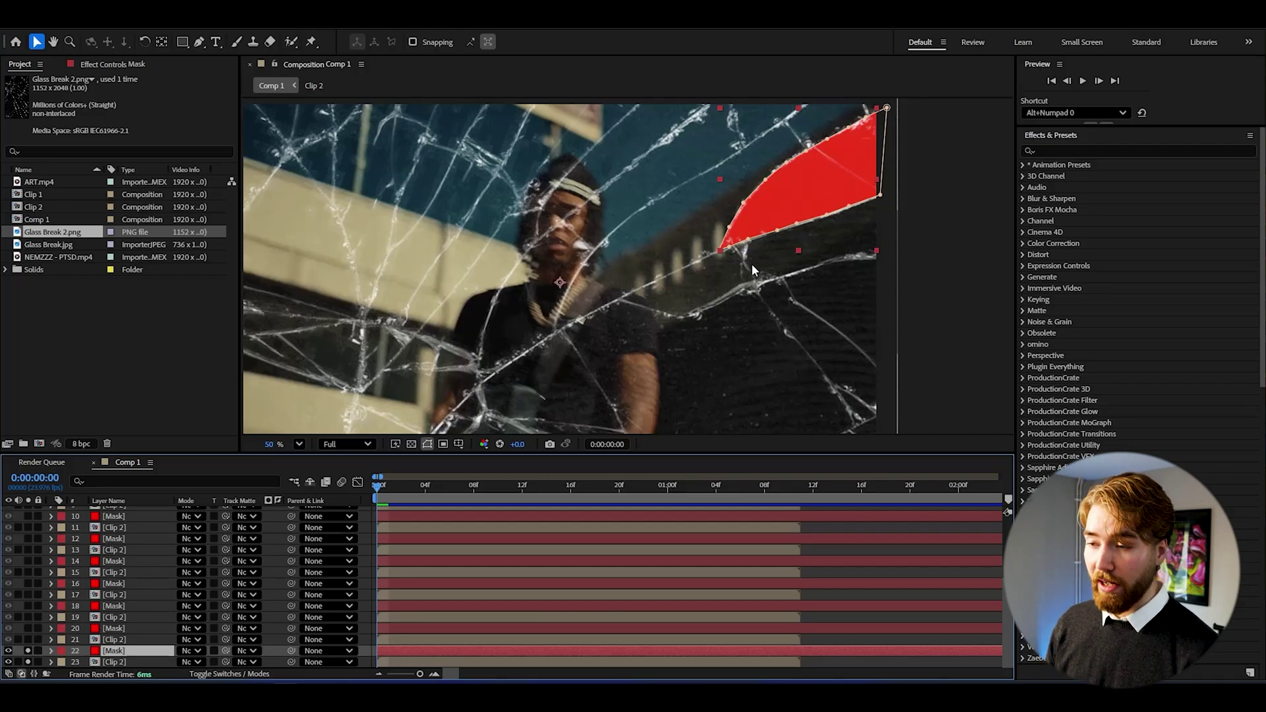
Step: Hide the lowest Mask solid and set it as the track matte of the Clip 2 layer directly beneath it
click(8, 651)
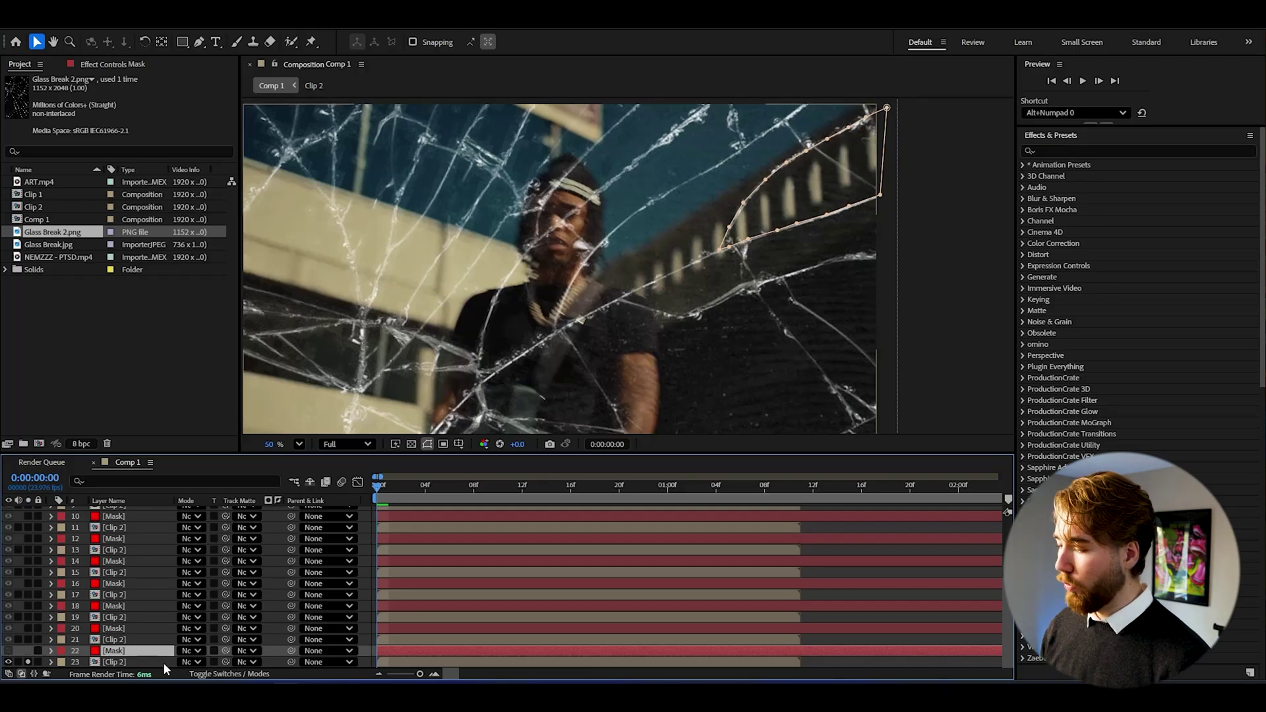
click(115, 662)
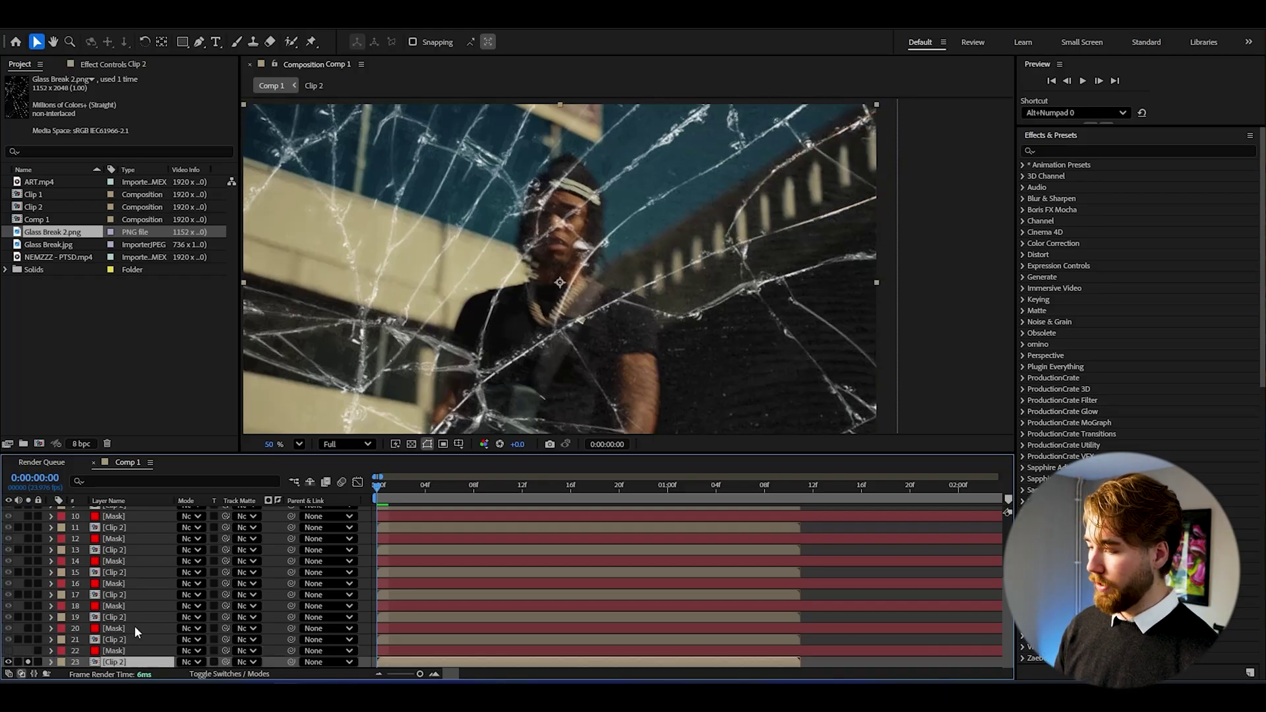
click(251, 663)
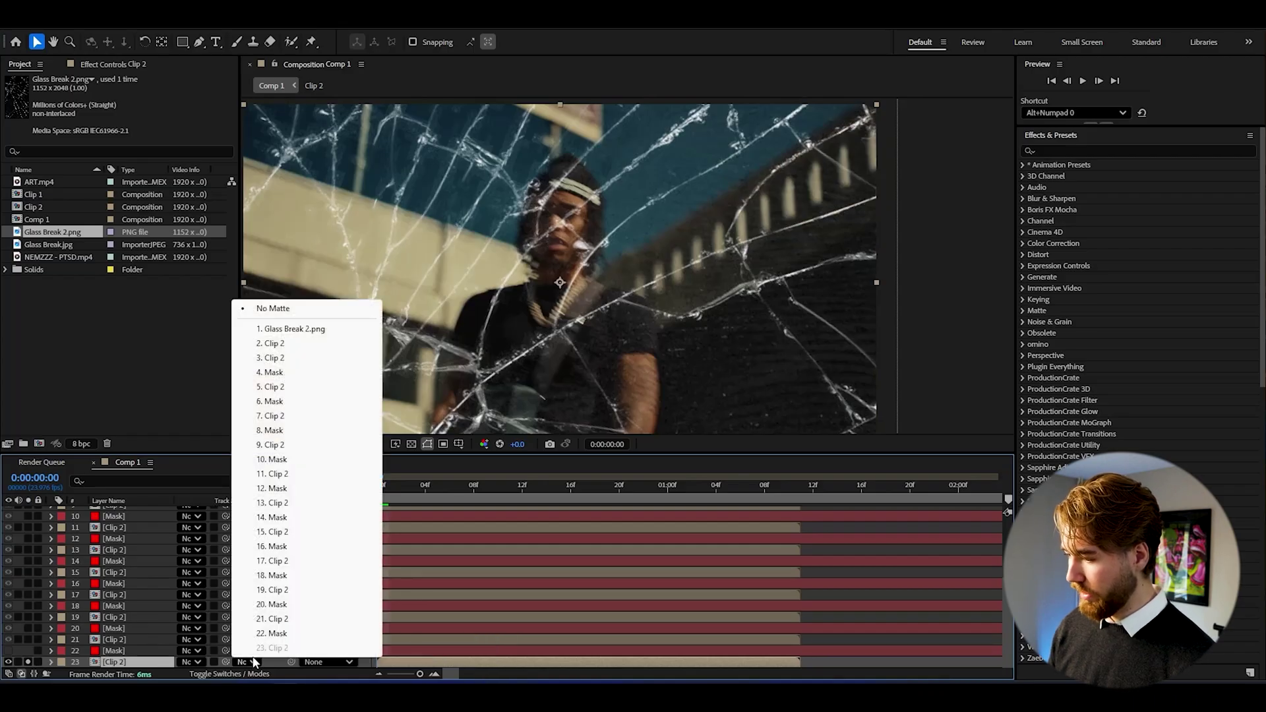
click(278, 634)
Step: Rename the matted bottom Clip 2 layer as Clip 1 and its matte solid as mask 1
click(139, 653)
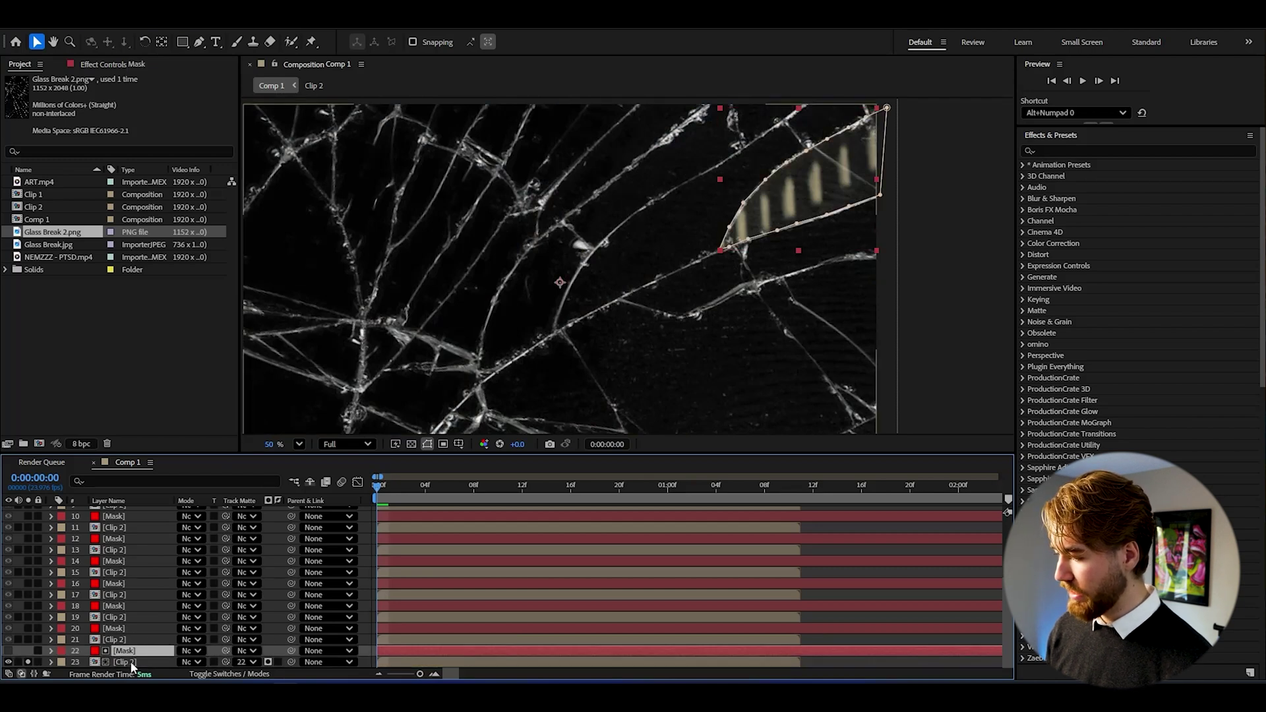
click(131, 663)
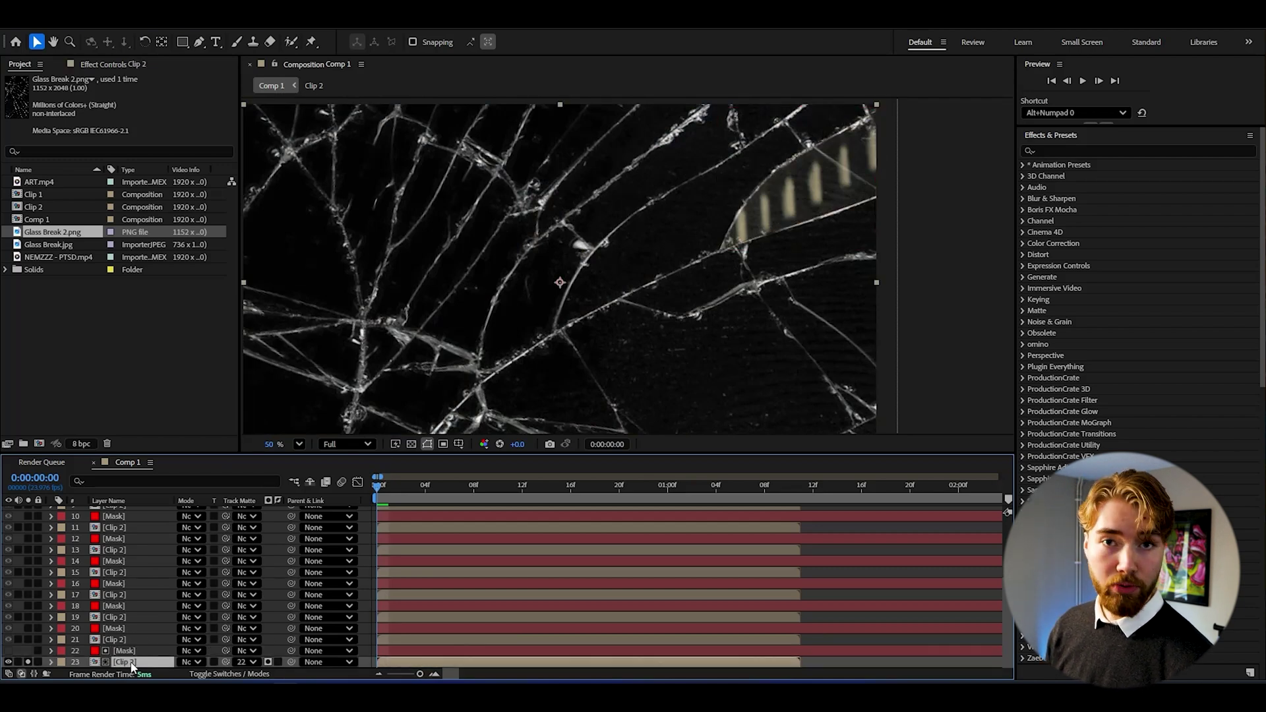
right_click(132, 664)
click(161, 623)
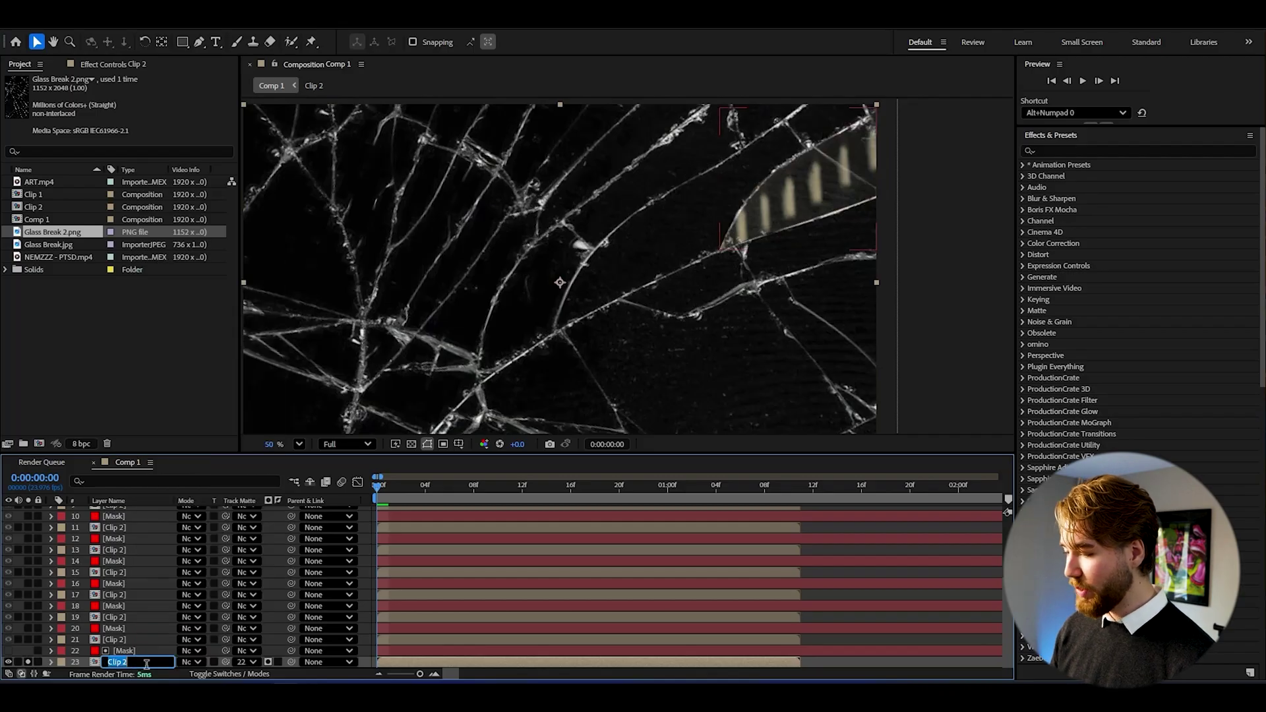
key(Return)
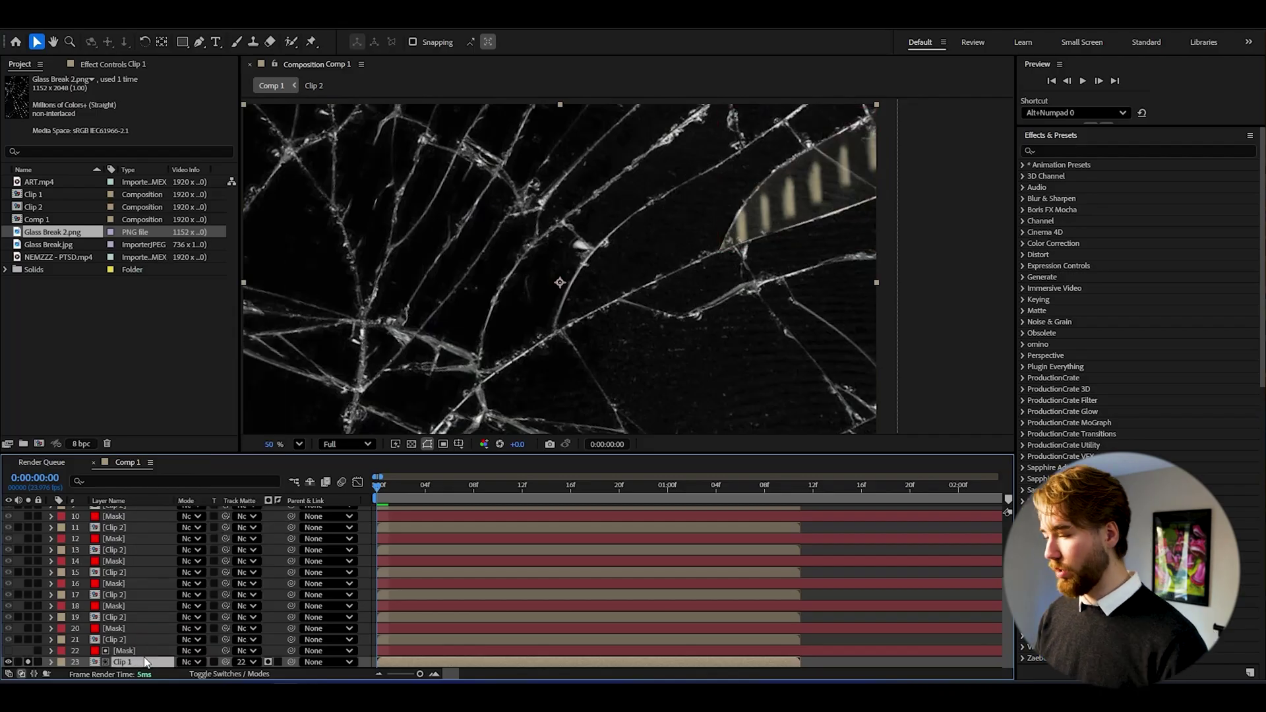
click(125, 651)
right_click(125, 652)
click(184, 613)
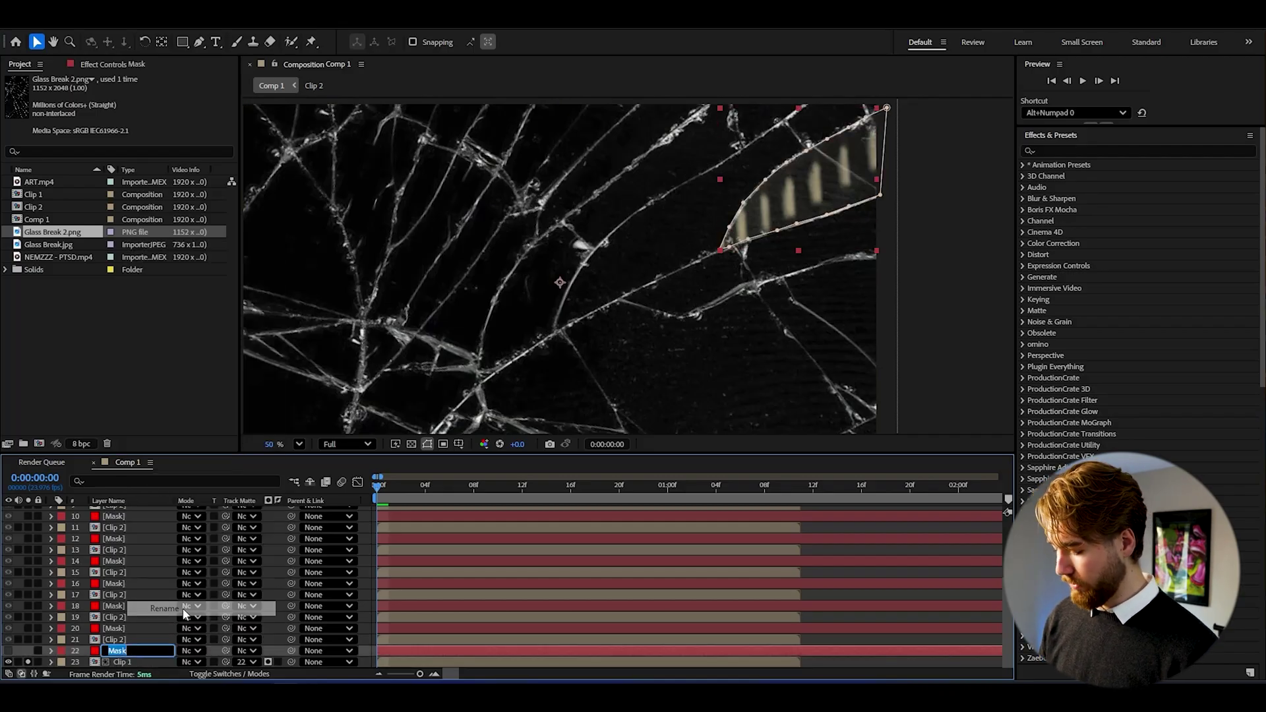
key(Return)
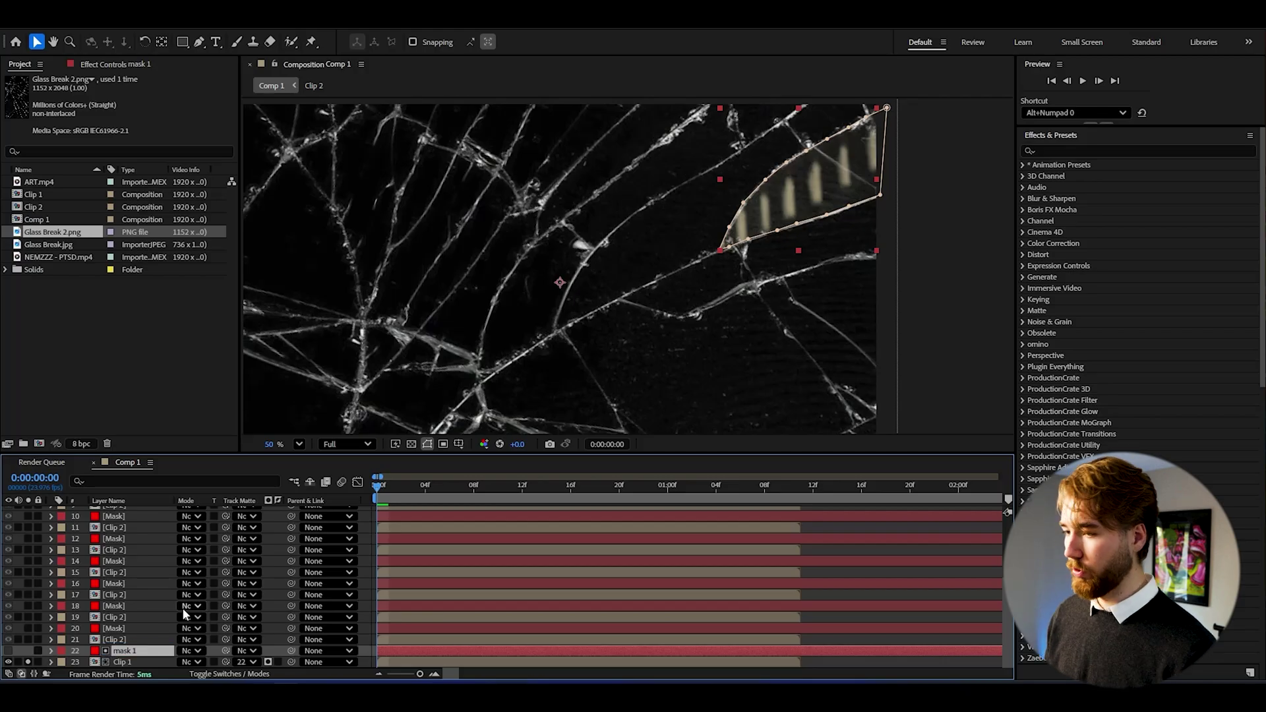
Step: Try out a different scale on Clip 1 inside its glass shard matte
click(791, 158)
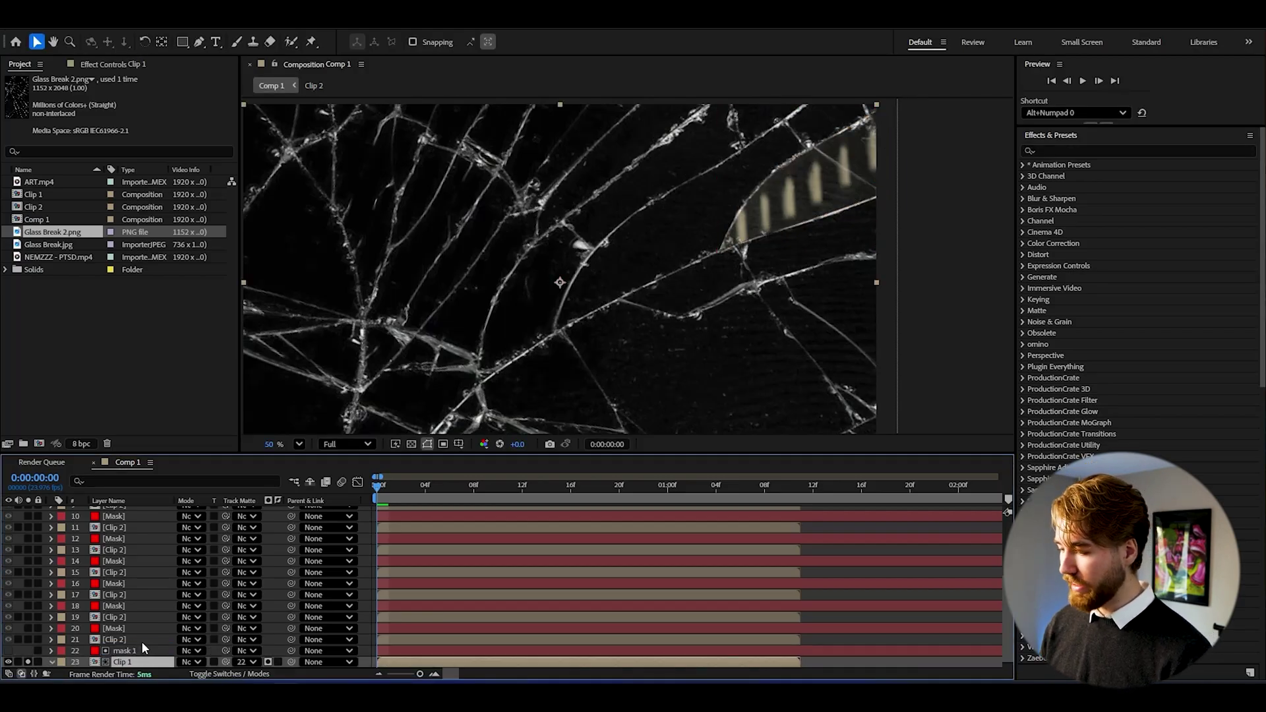
key(s)
drag(196, 662, 205, 665)
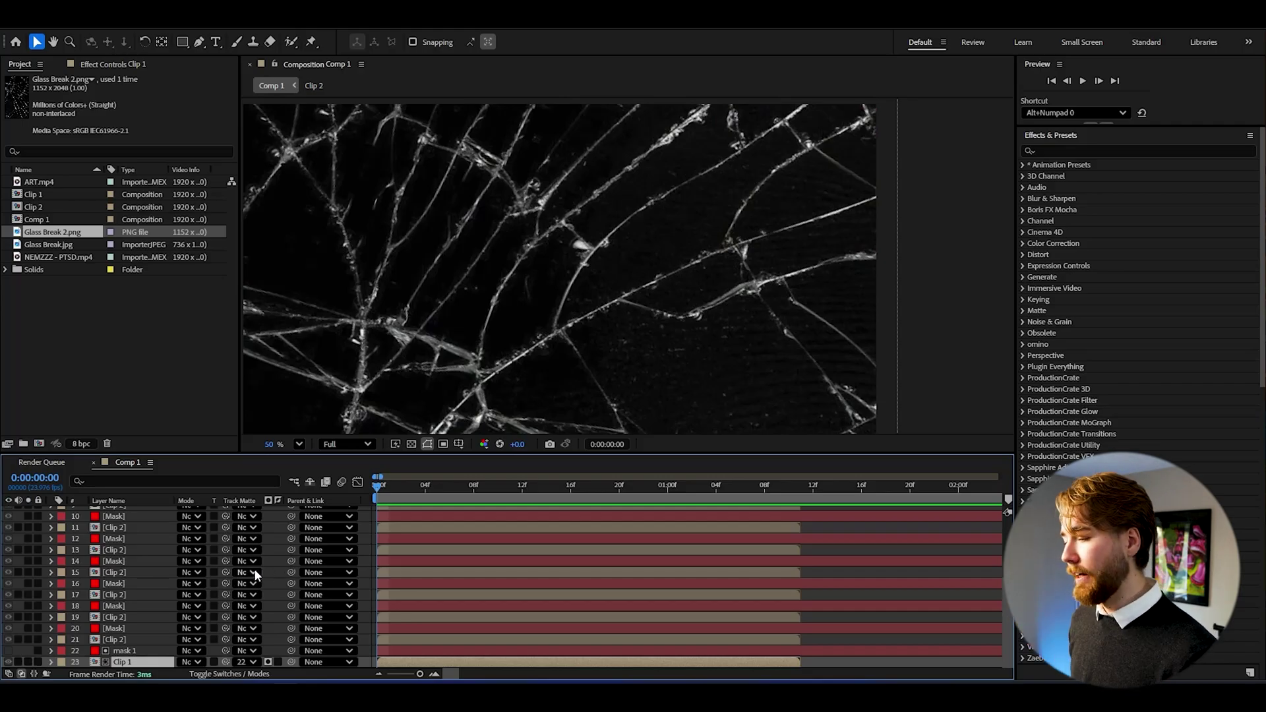
Step: Set the mask 2 solid as the track matte of the Clip 2 layer directly beneath it
click(59, 652)
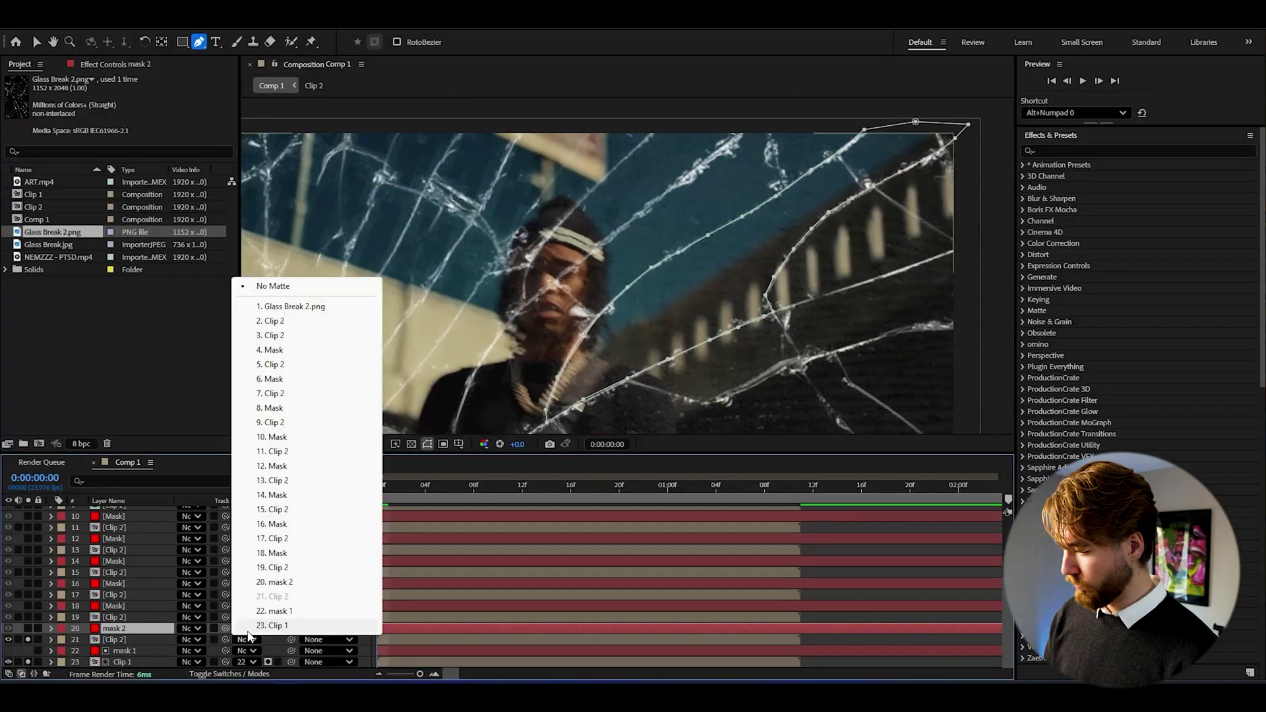
click(282, 597)
Step: Trace the long shard from the man's chest to the frame's upper edge with a Pen tool mask on the Mask solid above mask 2
click(125, 606)
click(617, 364)
click(638, 305)
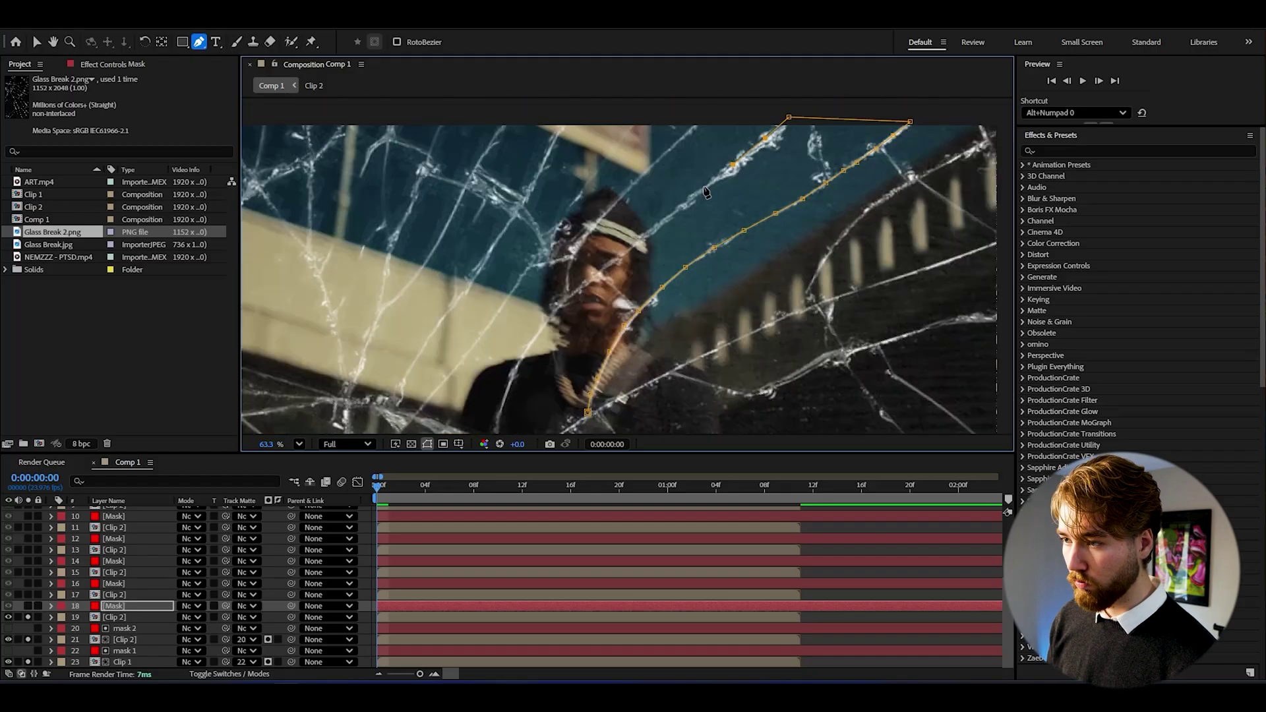
scroll(344, 422, down, 2)
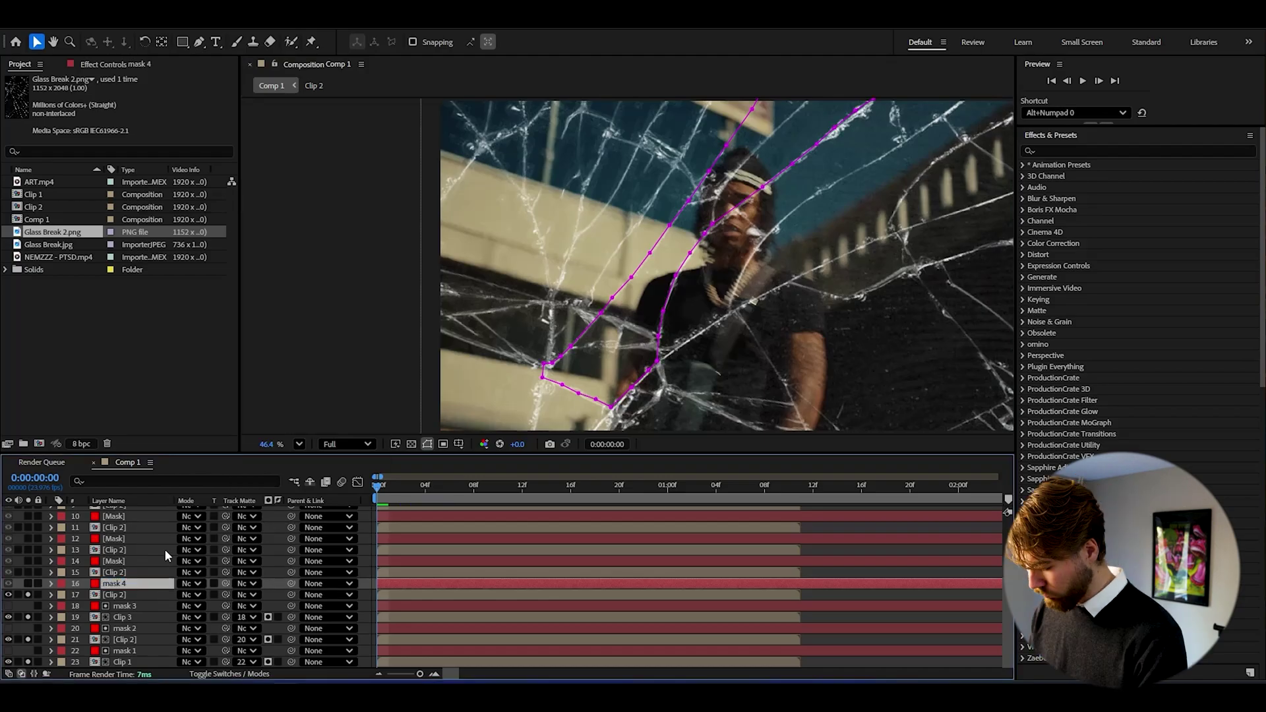
Step: Set mask 4 as the track matte of clip 4 and scale clip 4 to 127%
click(252, 594)
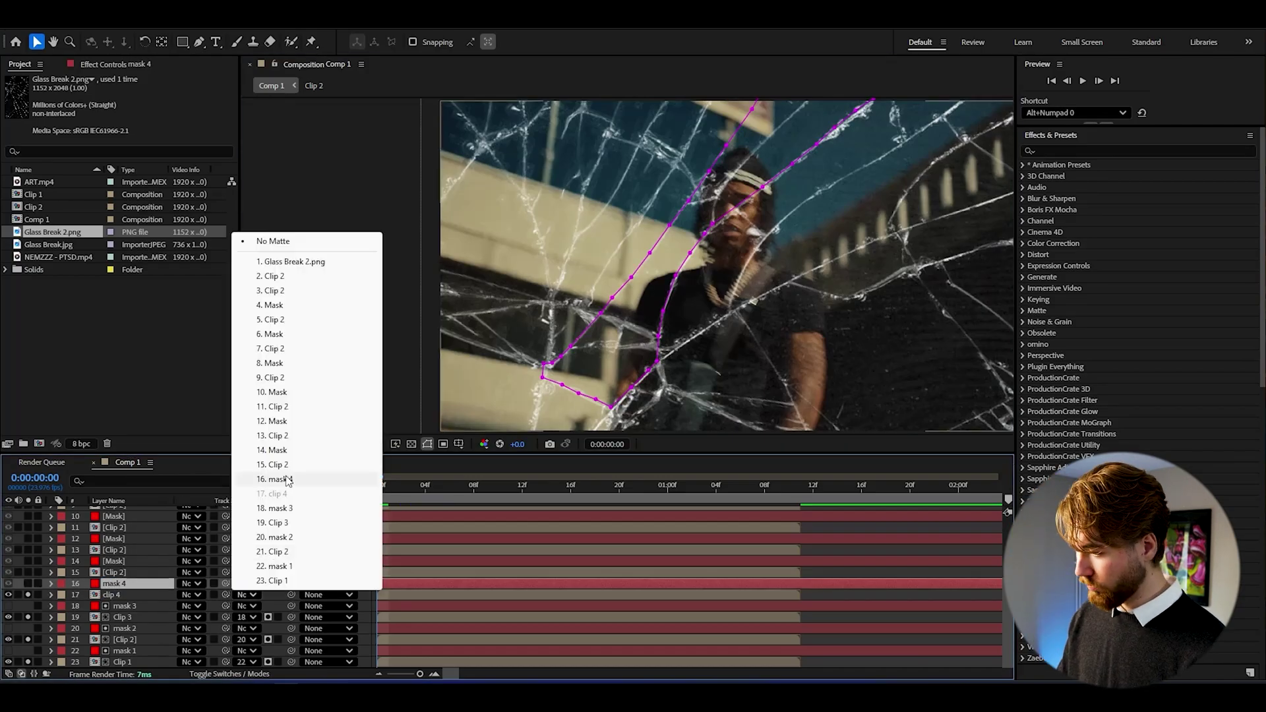
click(282, 480)
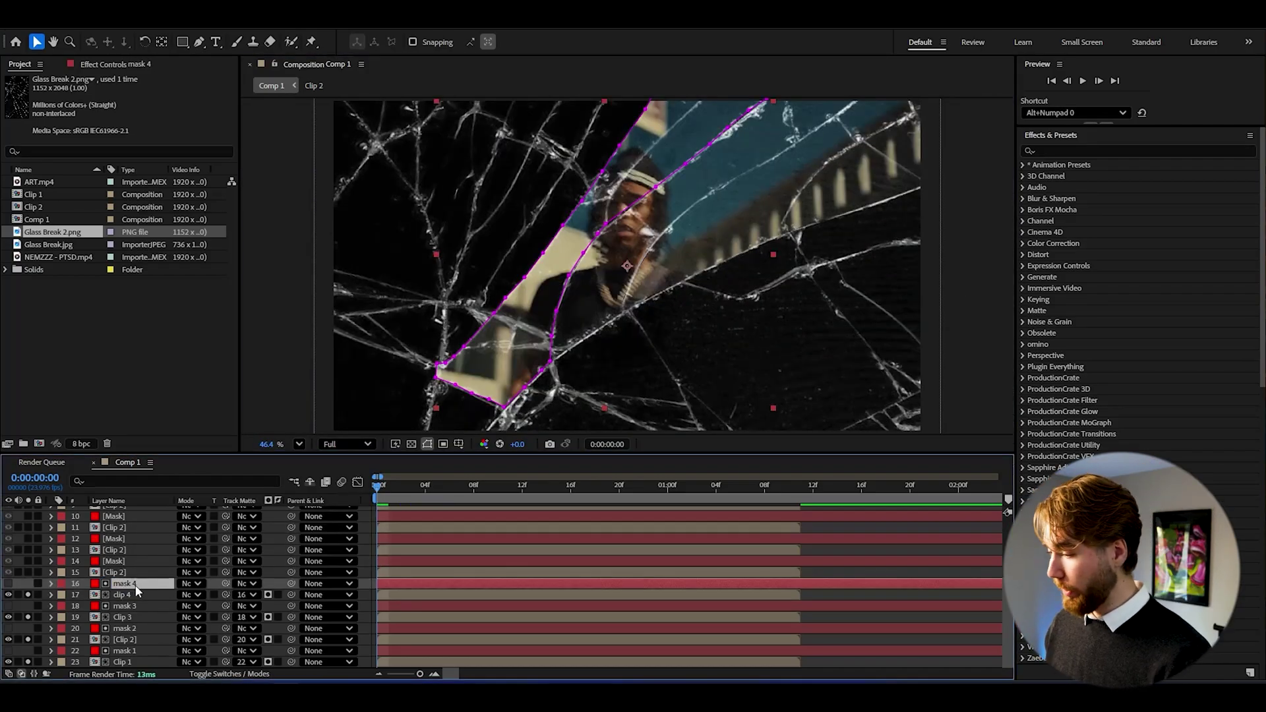
click(129, 594)
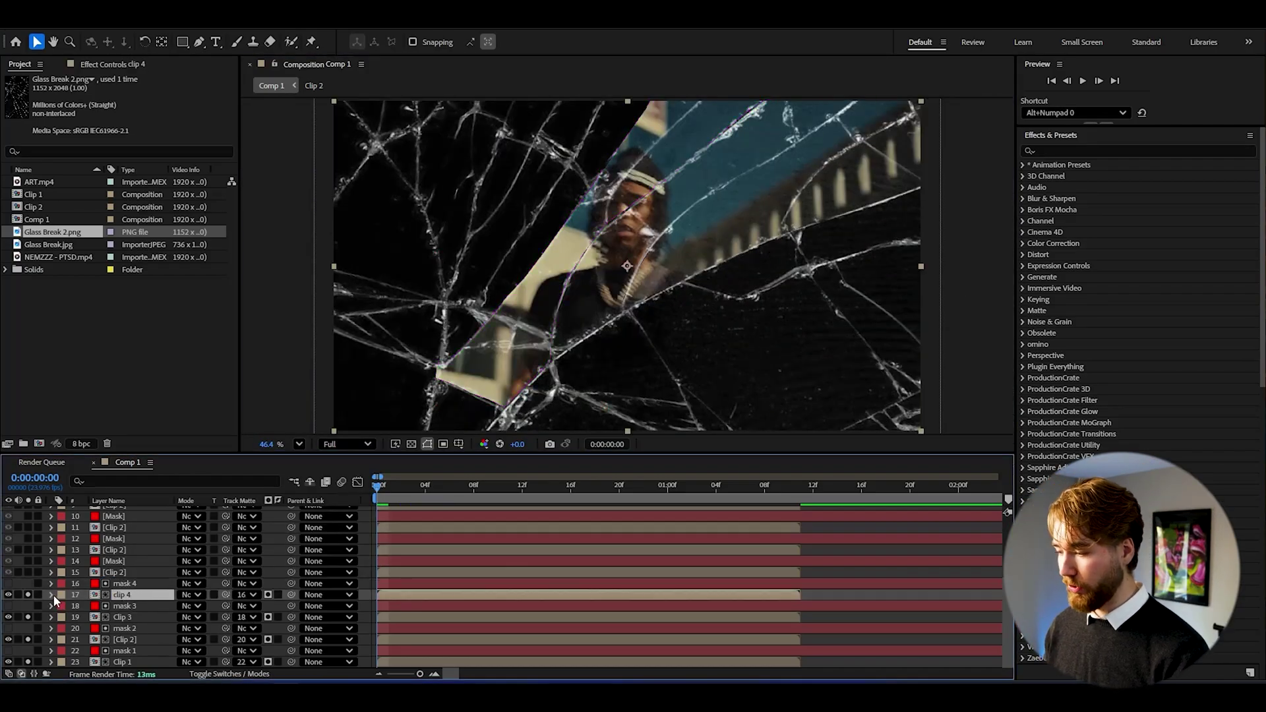
click(52, 594)
scroll(199, 608, down, 1)
drag(199, 608, 330, 631)
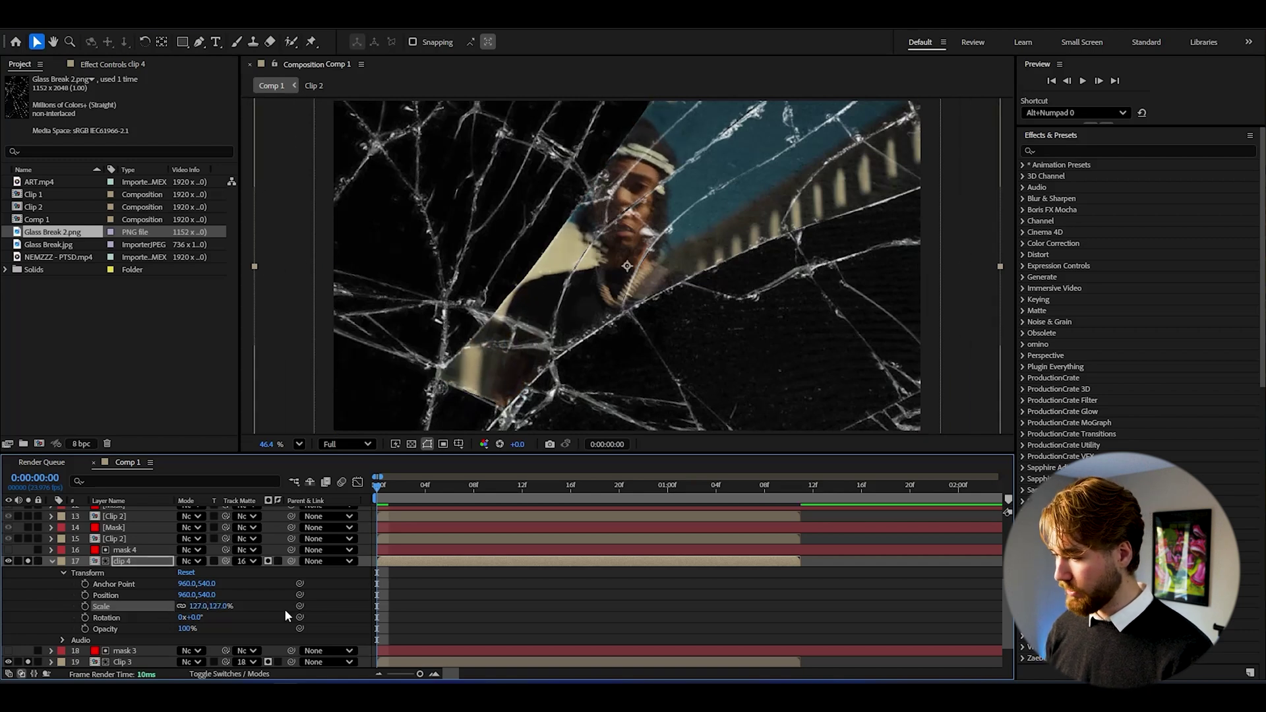
Step: Scale the Clip 3 layer to 160% in its transform properties
scroll(285, 613, down, 1)
click(122, 617)
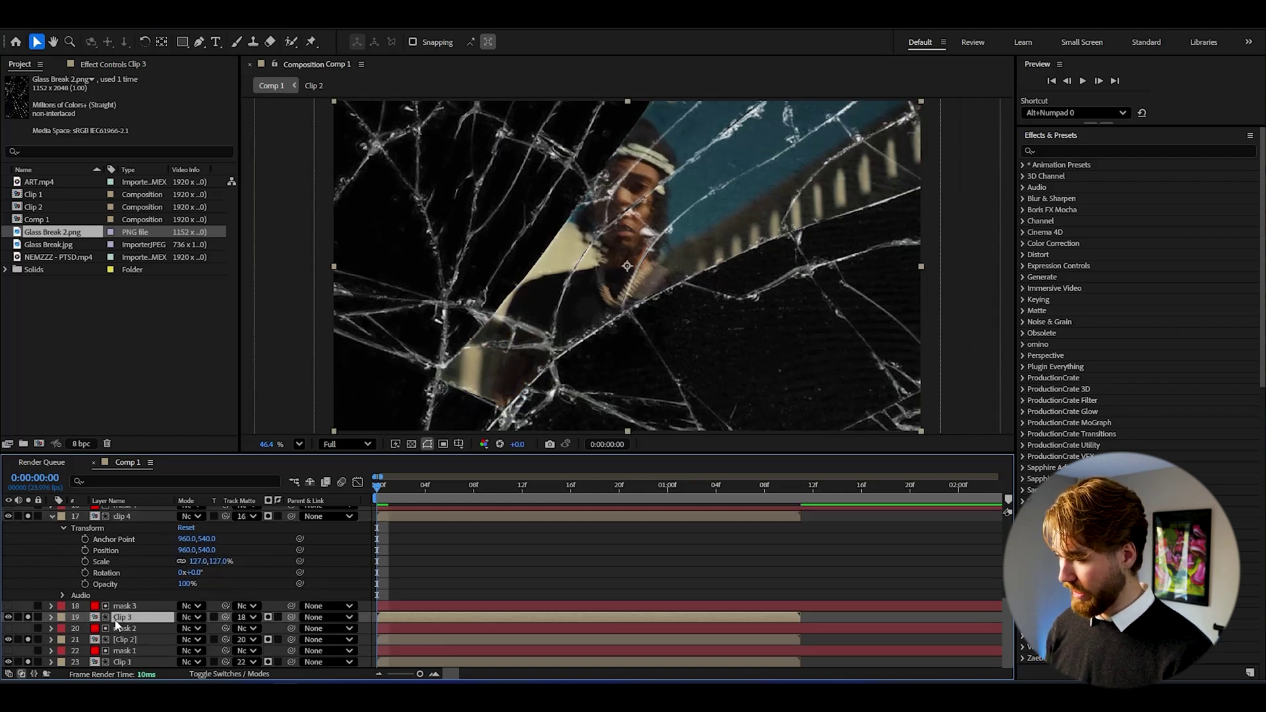
click(50, 617)
scroll(152, 624, down, 1)
click(64, 606)
scroll(153, 616, down, 2)
drag(202, 584, 241, 593)
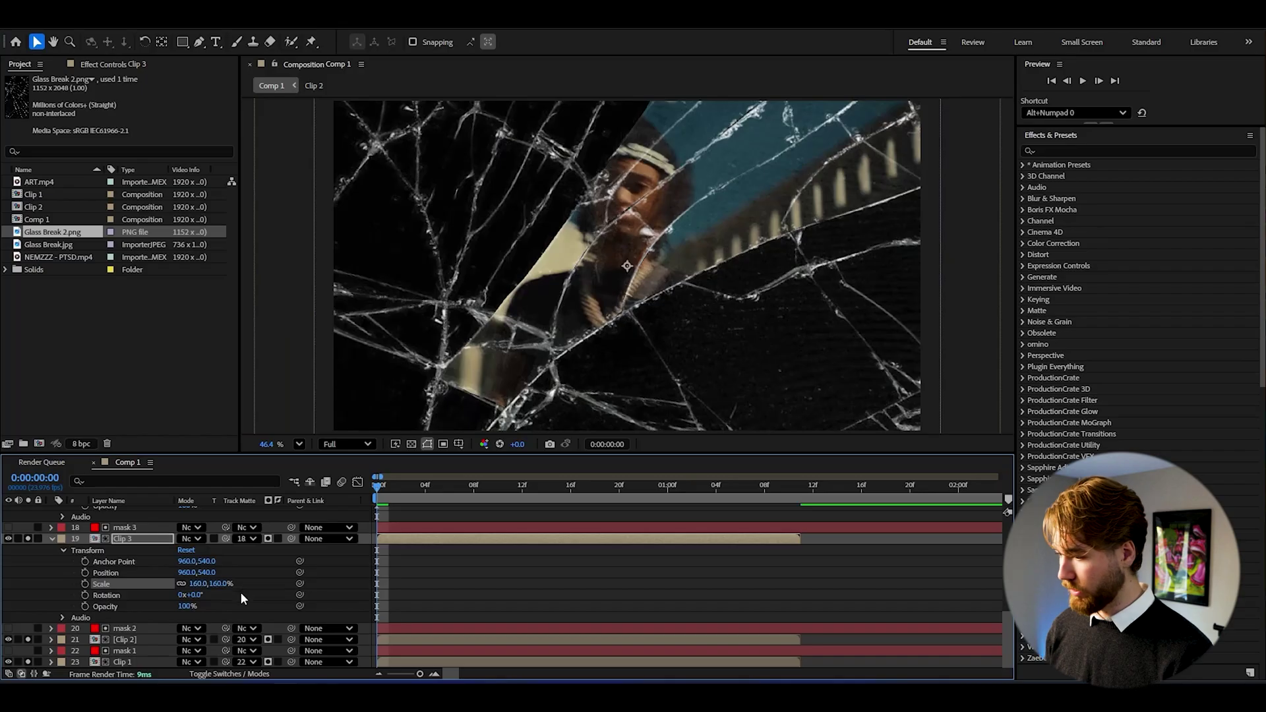
Step: Scale the Clip 2 layer matted by mask 2 to 101%
click(125, 639)
key(s)
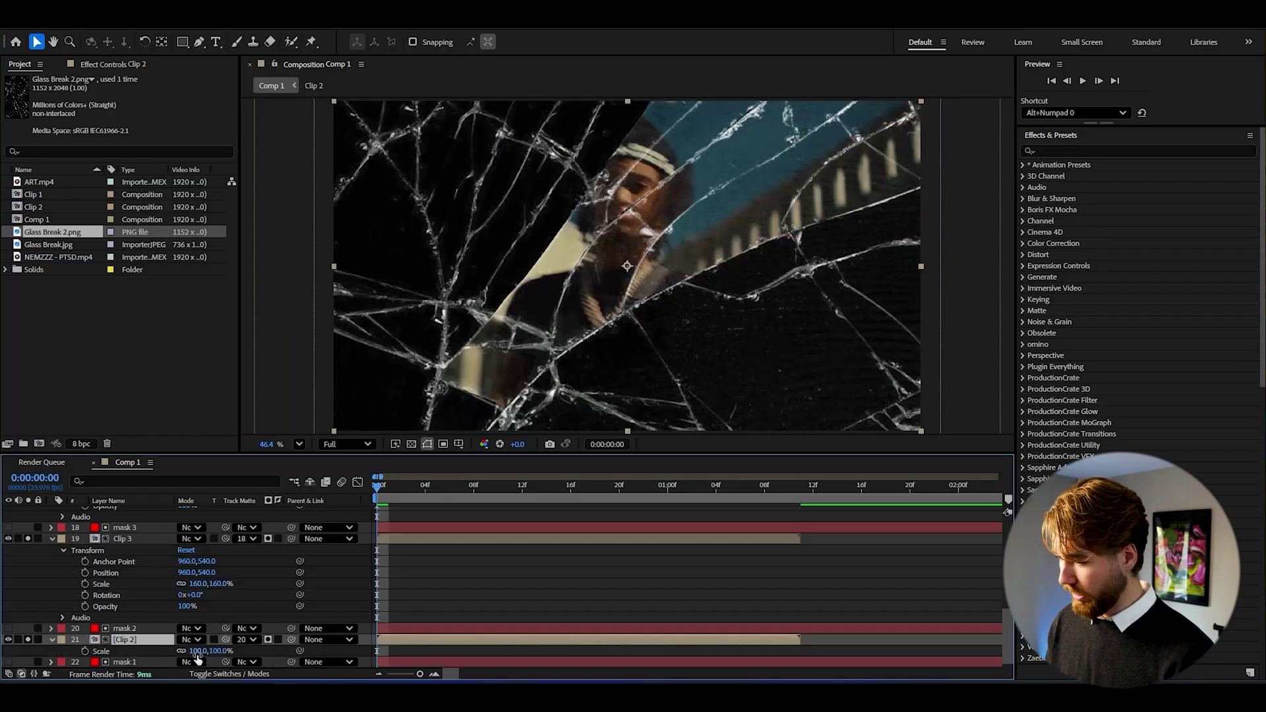
drag(200, 651, 202, 652)
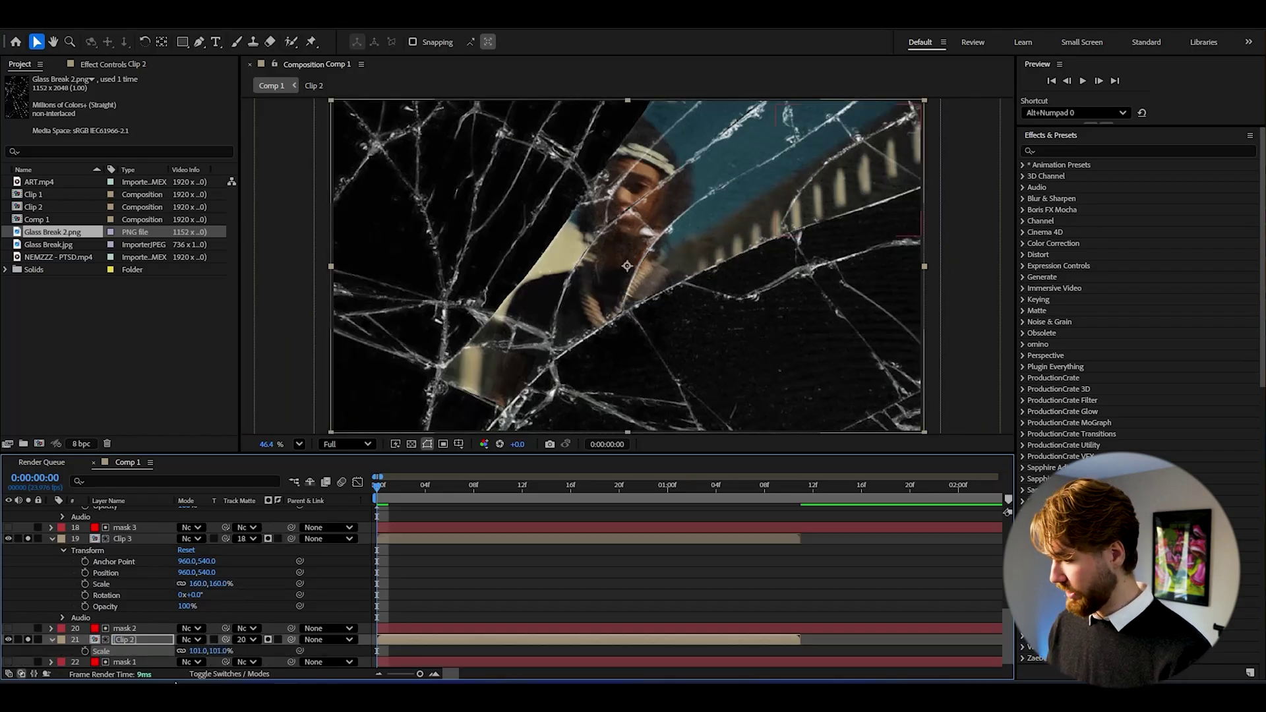
Step: Scale Clip 1 to 123% and scrub through the timeline to preview the shards
scroll(118, 643, down, 1)
click(128, 661)
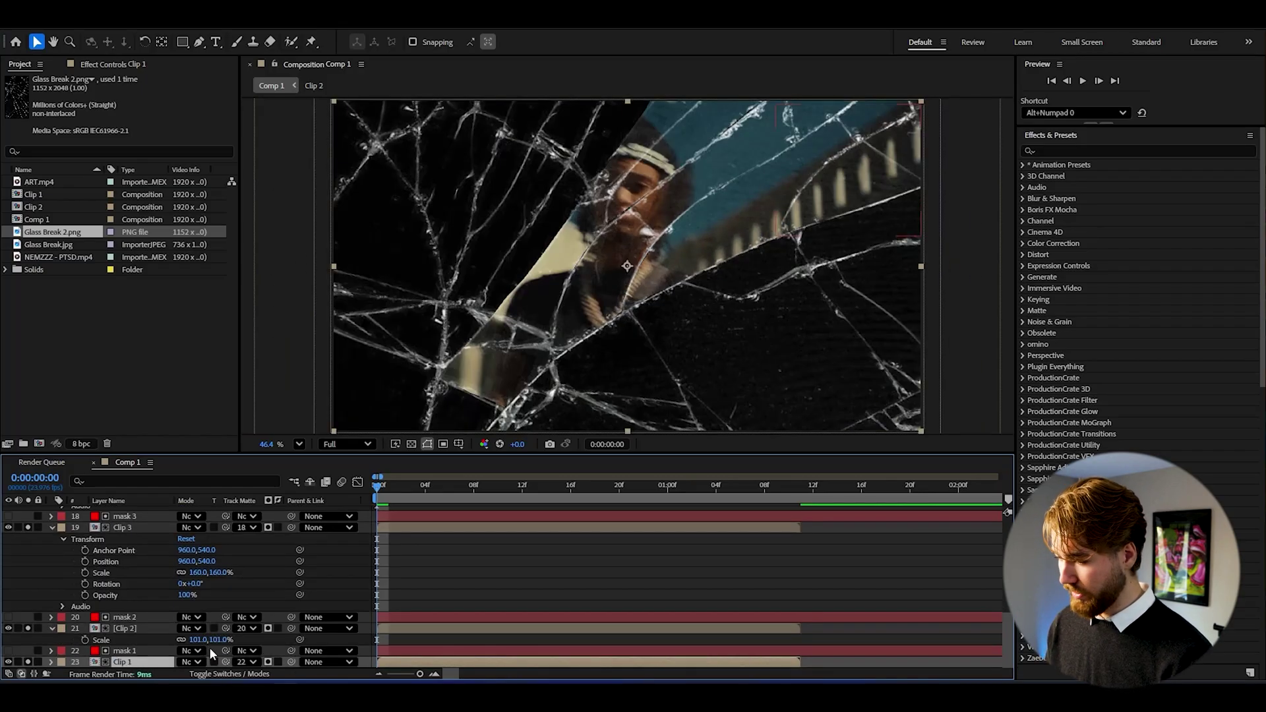
key(s)
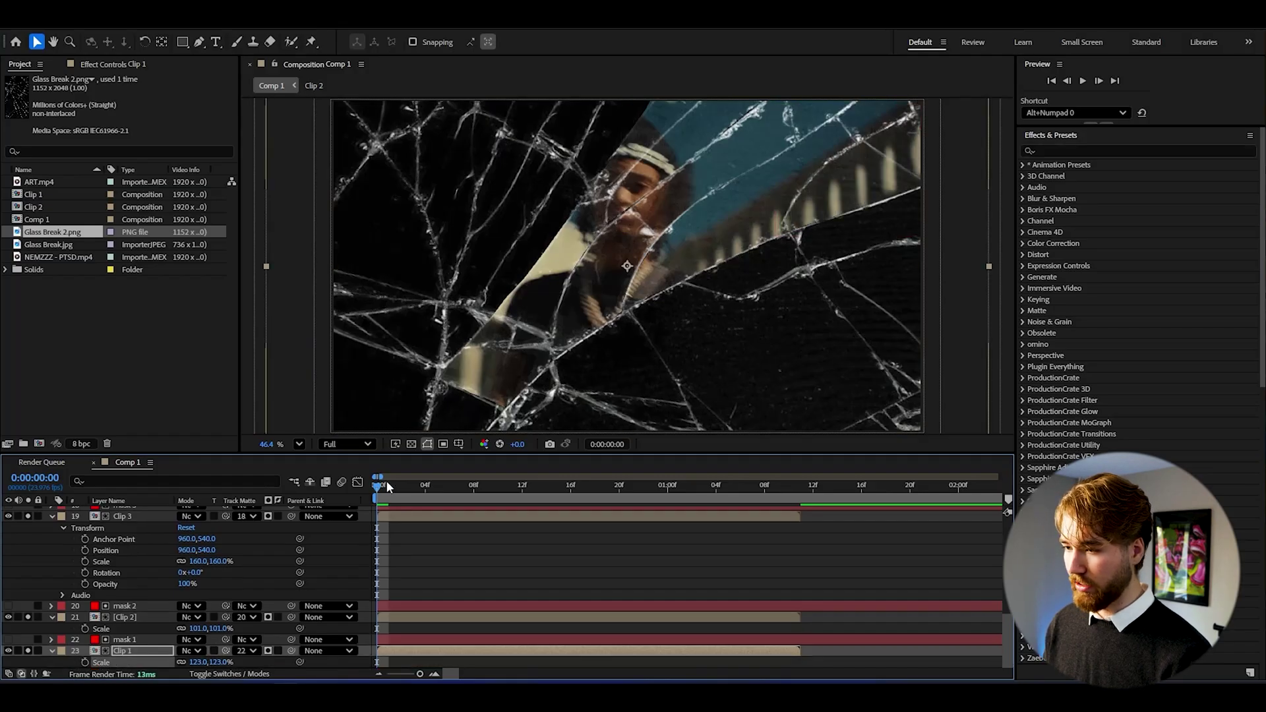
drag(386, 483, 646, 487)
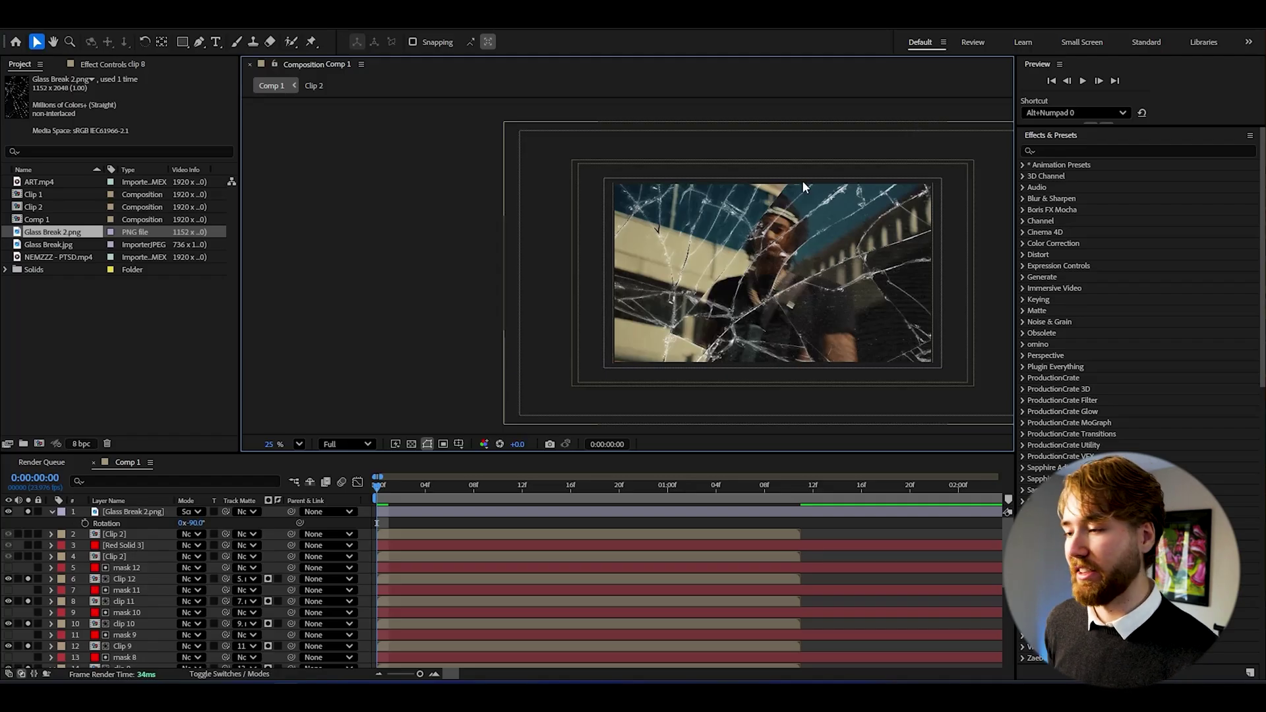
Step: Delete the unused Red Solid 3 and one of the spare unmatted Clip 2 layers near the top of the layer stack
scroll(734, 256, up, 3)
drag(734, 256, 628, 187)
key(v)
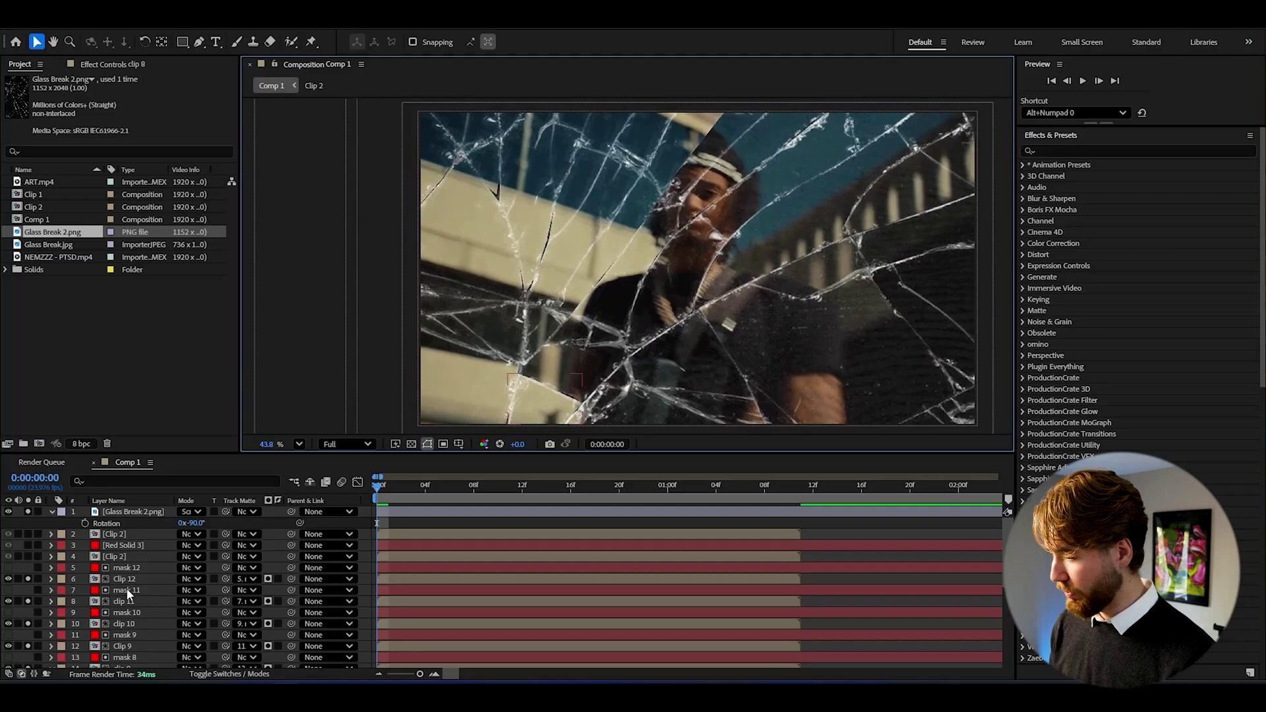
click(116, 536)
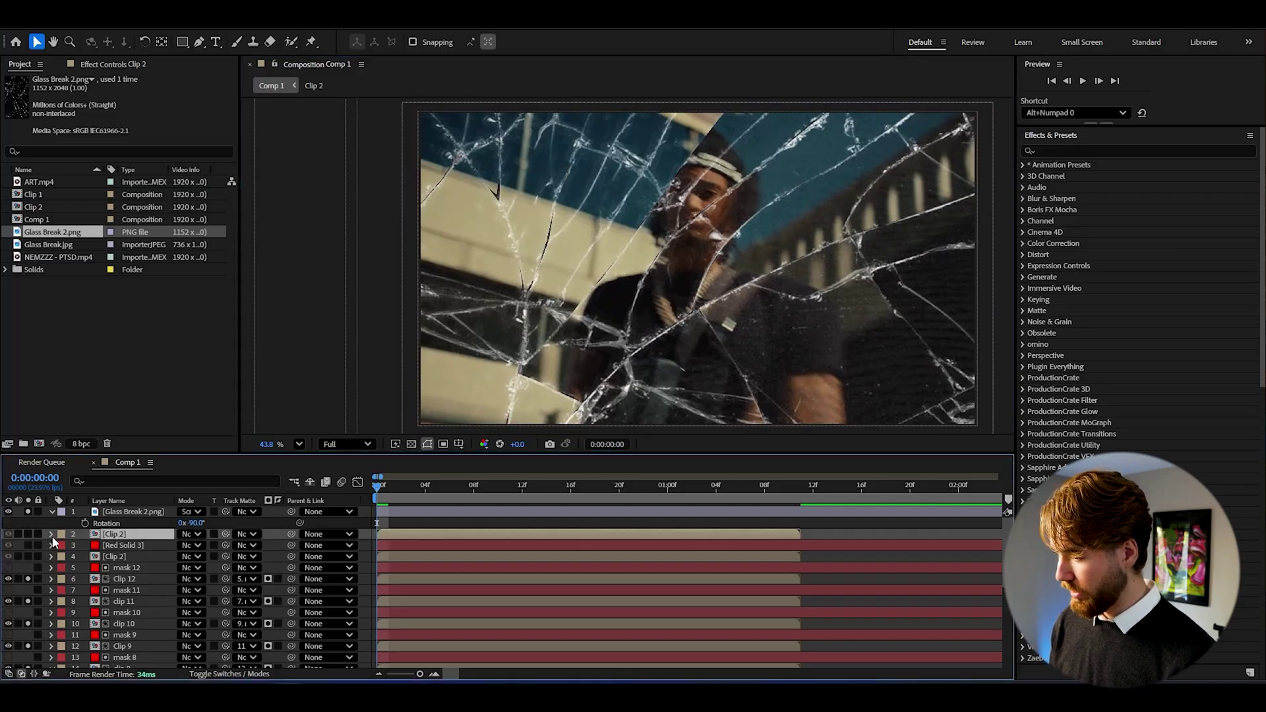
click(125, 546)
key(Delete)
click(125, 545)
key(Delete)
Step: Move the remaining unmatted Clip 2 layer to the bottom of the layer stack and rename it bg clip
drag(125, 534, 126, 657)
scroll(124, 663, down, 5)
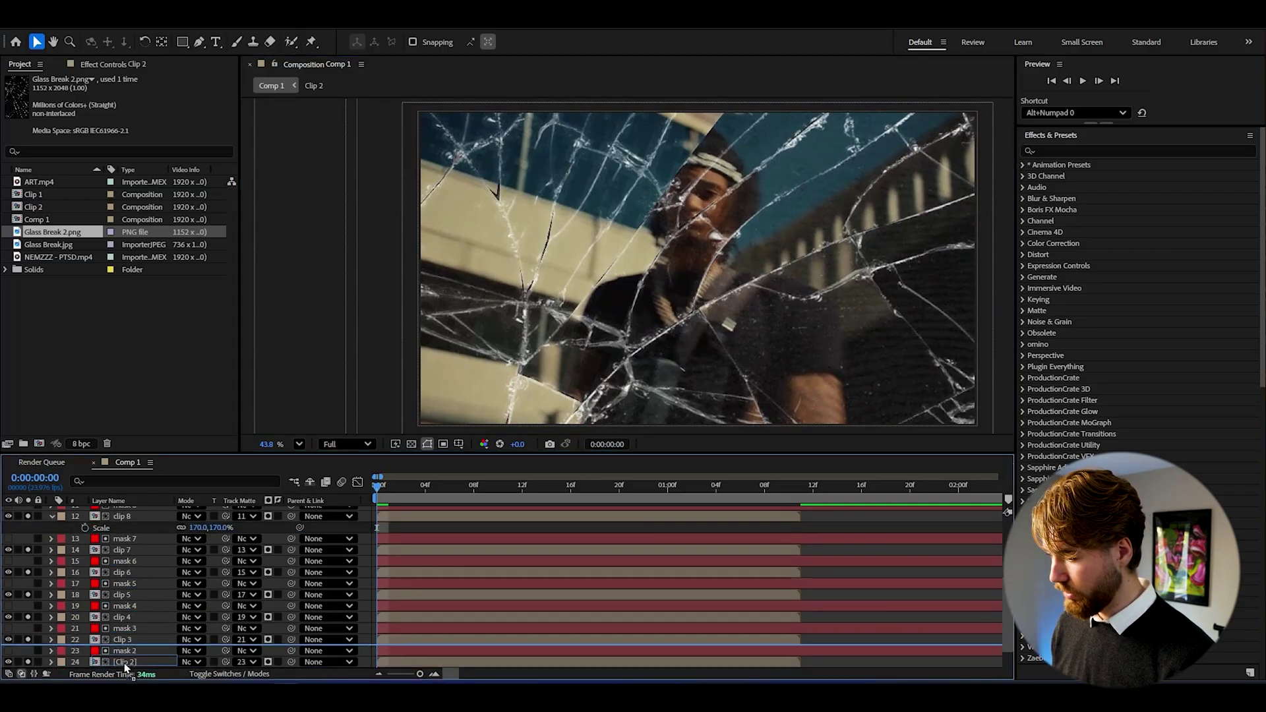
click(124, 663)
key(Return)
text(bg cl)
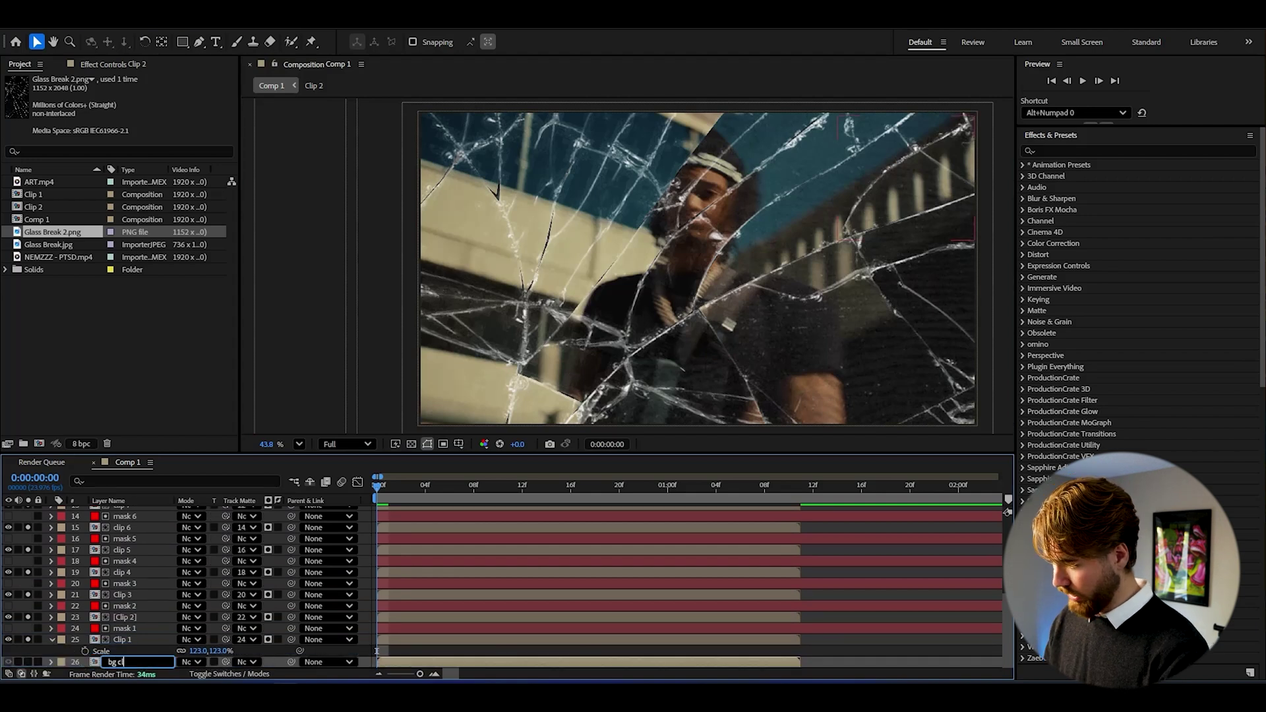
text(ip)
key(Return)
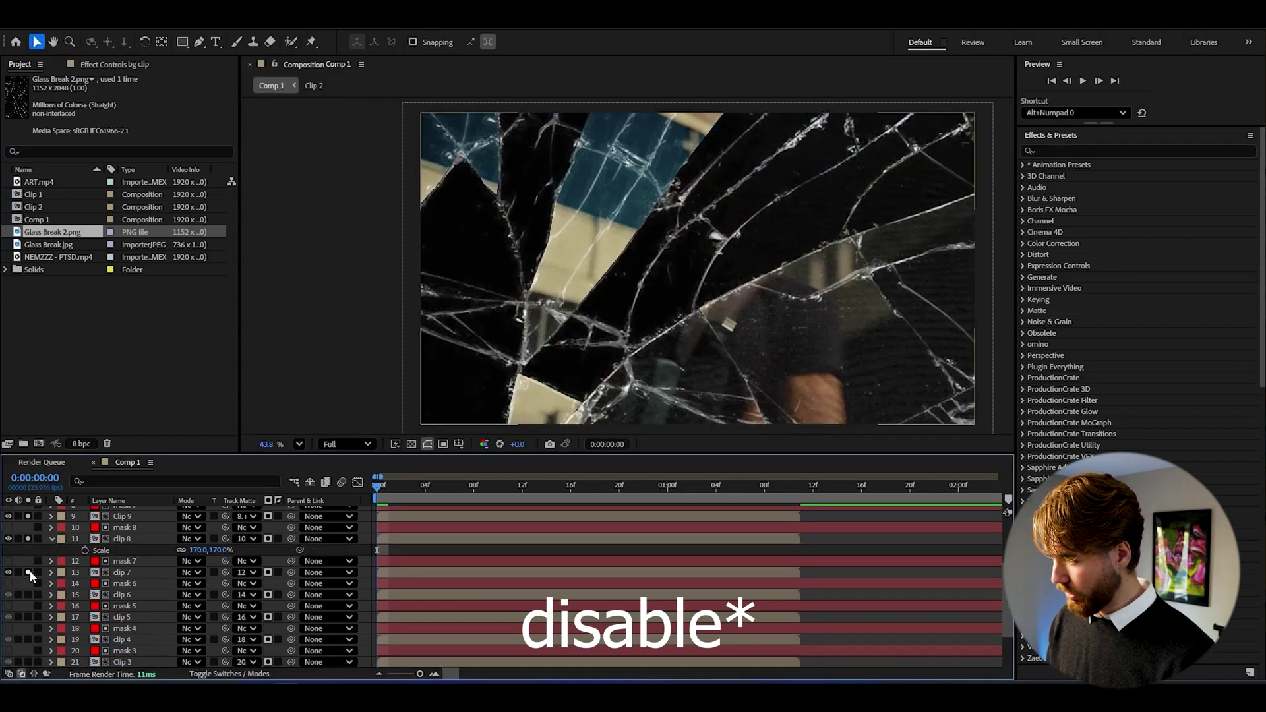
Step: Turn off solo for the clip layers and scrub the timeline to preview the full composite
drag(27, 634, 26, 603)
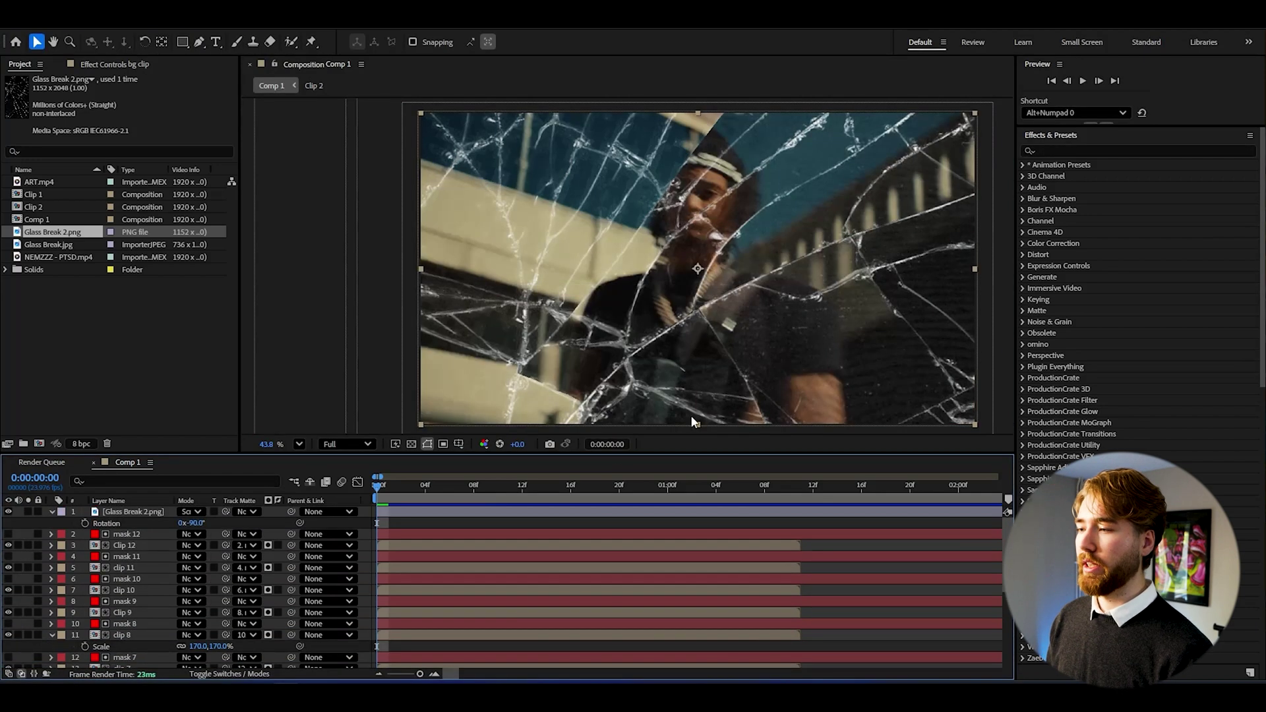
scroll(354, 547, down, 5)
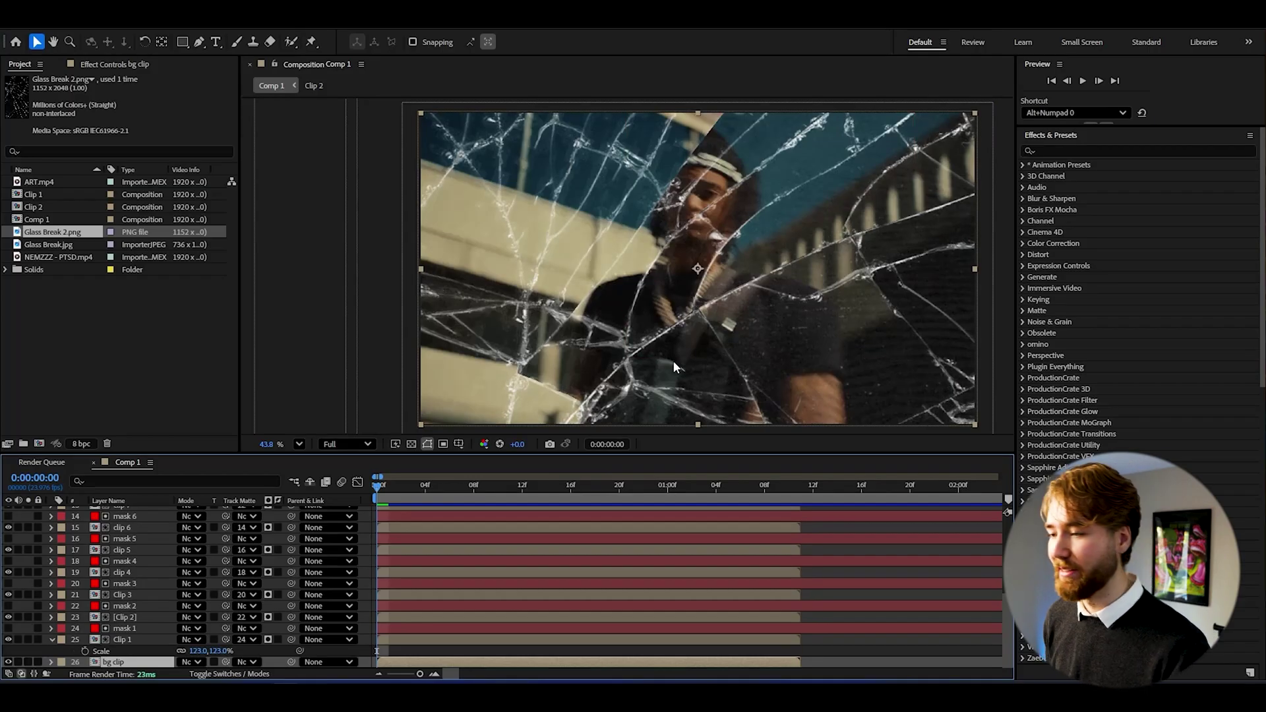
drag(437, 492, 557, 496)
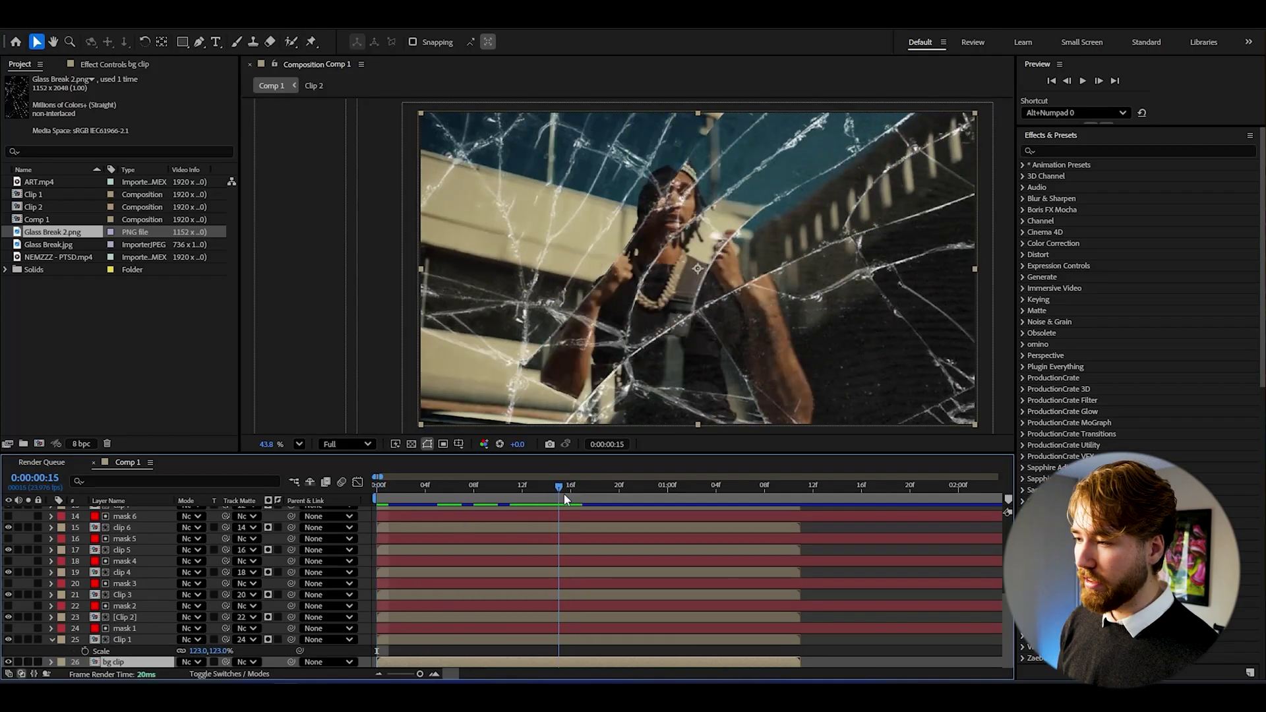
Step: Scale clip 5 to 126% and clip 6 to 124%
key(ctrl+Up)
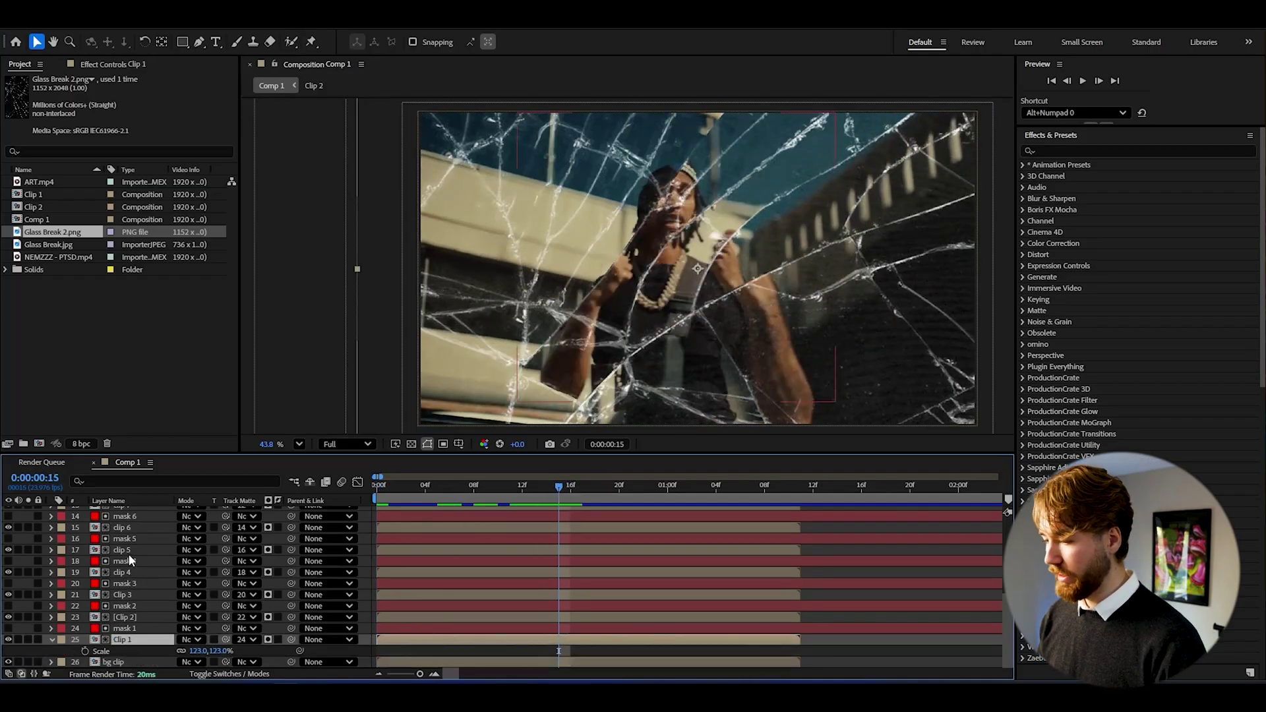
click(128, 553)
key(s)
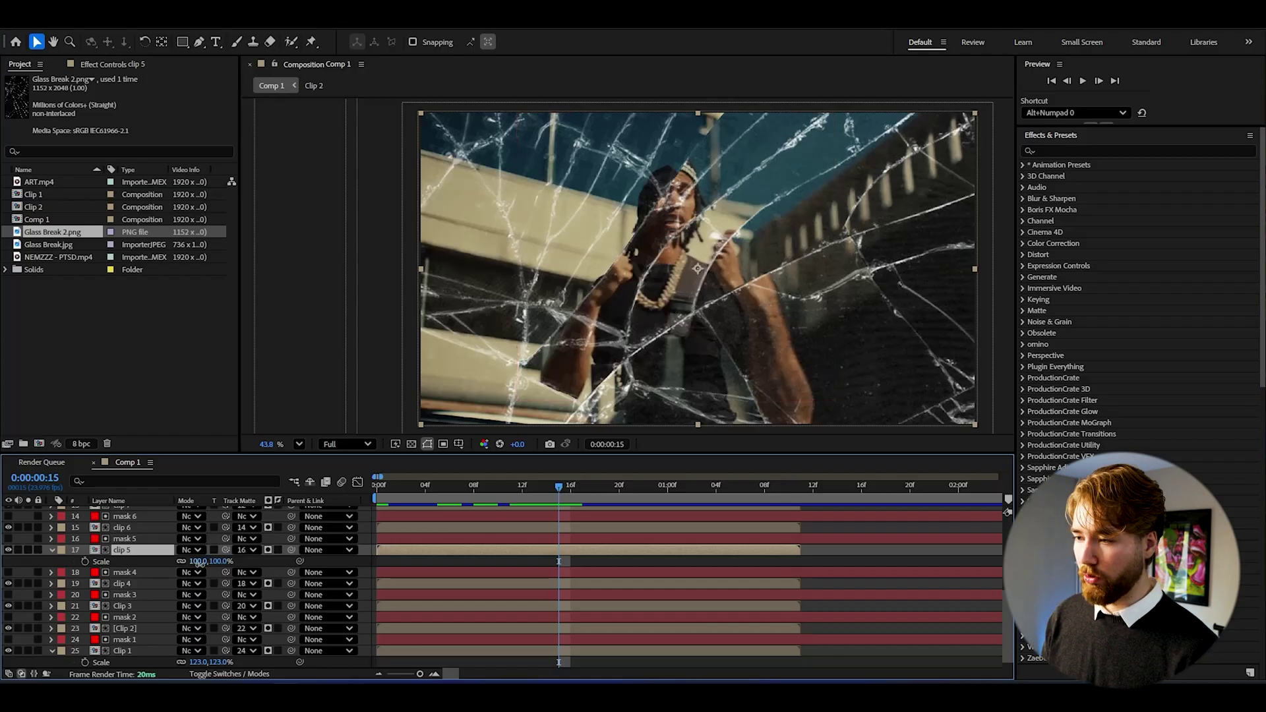
drag(200, 564, 216, 564)
scroll(116, 582, up, 1)
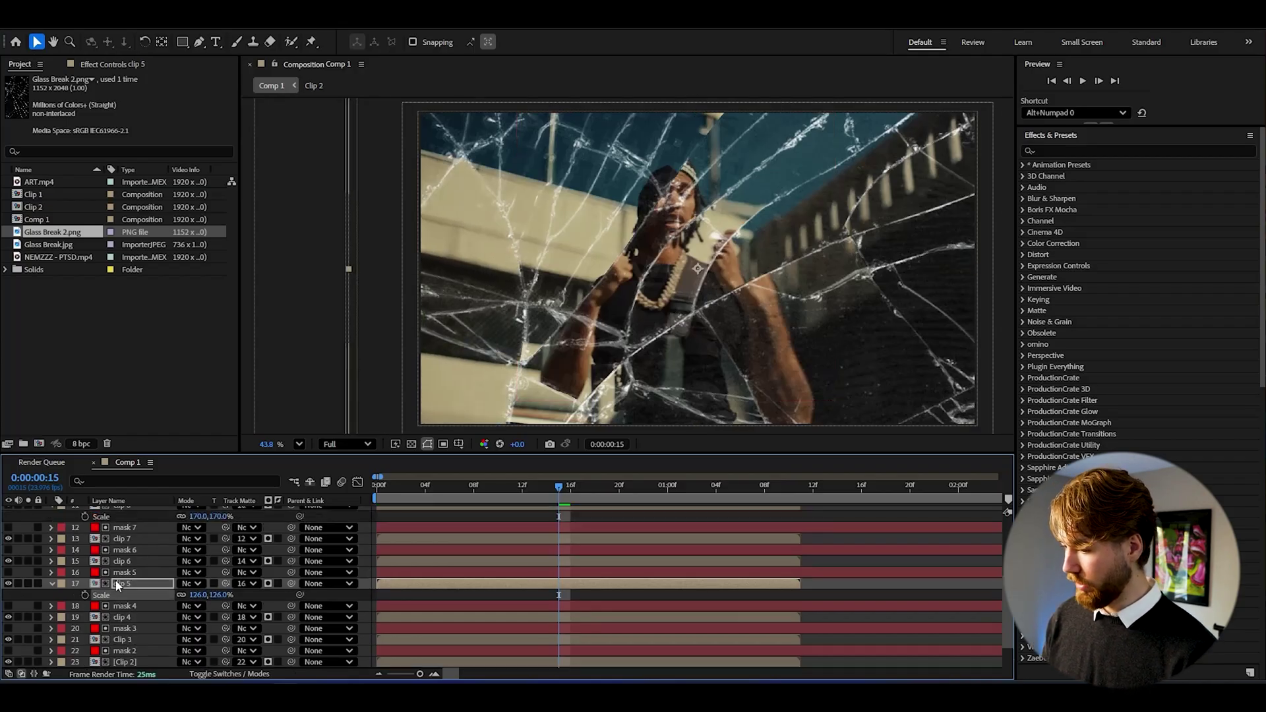
click(126, 561)
key(s)
drag(207, 573, 212, 572)
scroll(132, 594, up, 2)
Step: Scale clip 7 to 116% and Clip 9 to 235%, and play back the composition
click(132, 607)
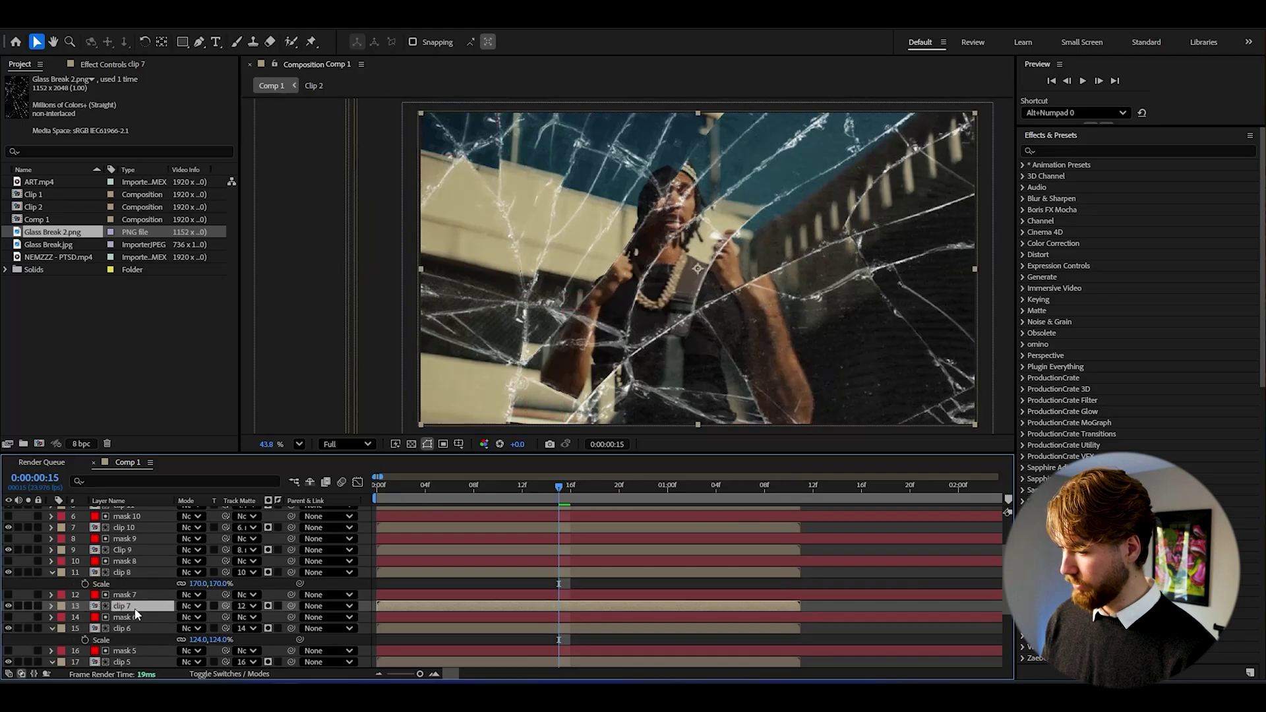
key(s)
drag(198, 617, 133, 619)
click(121, 550)
key(s)
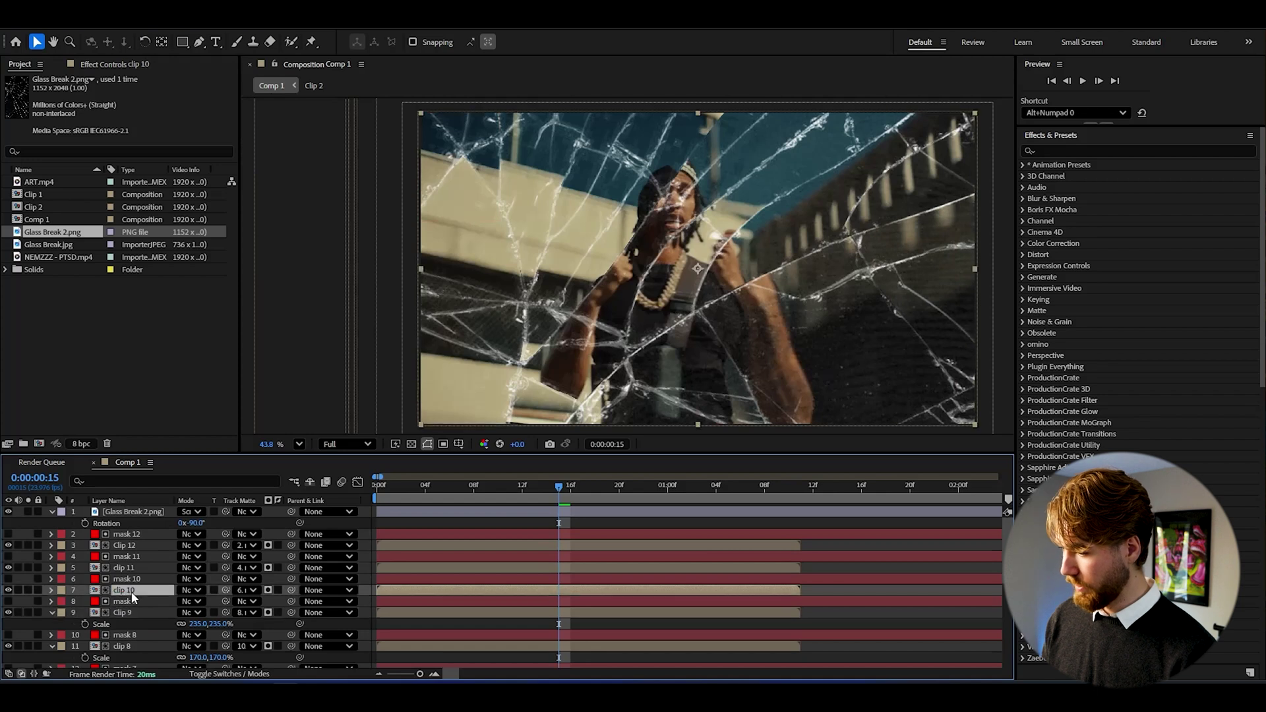
key(space)
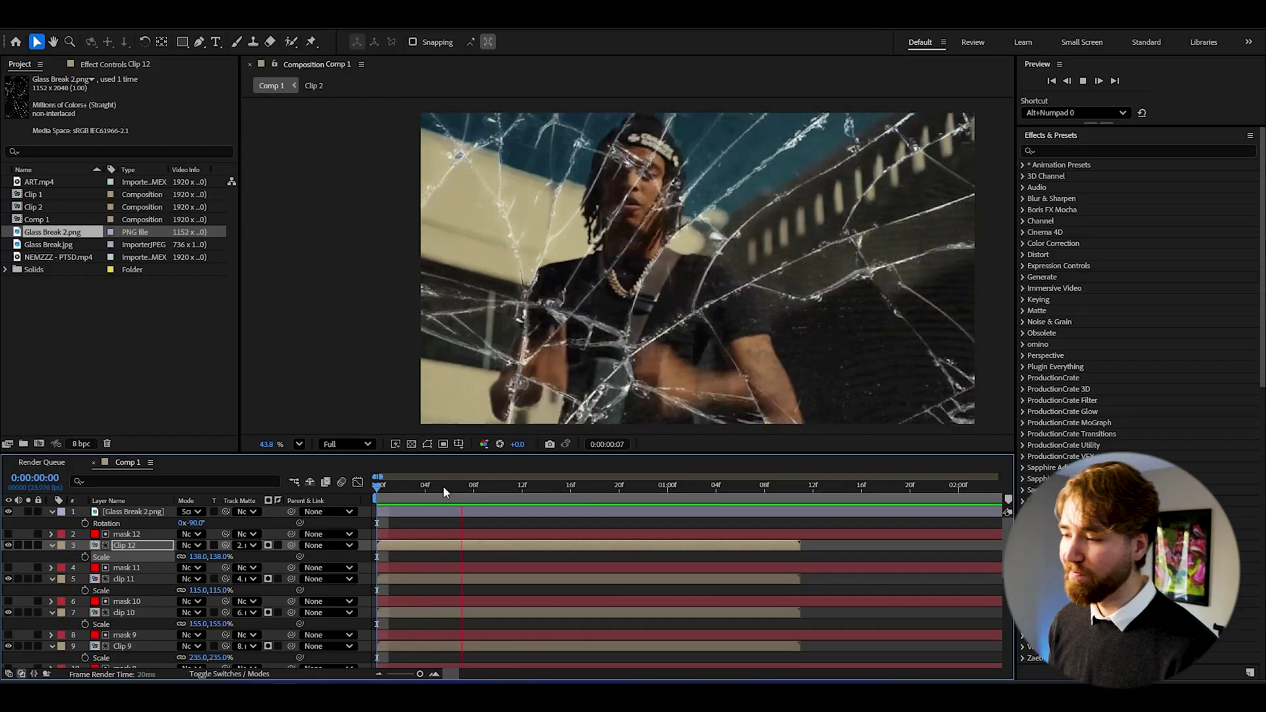
Step: Delete the mask layer segments that extend past the end of the clips at 0:00:01:11
click(441, 486)
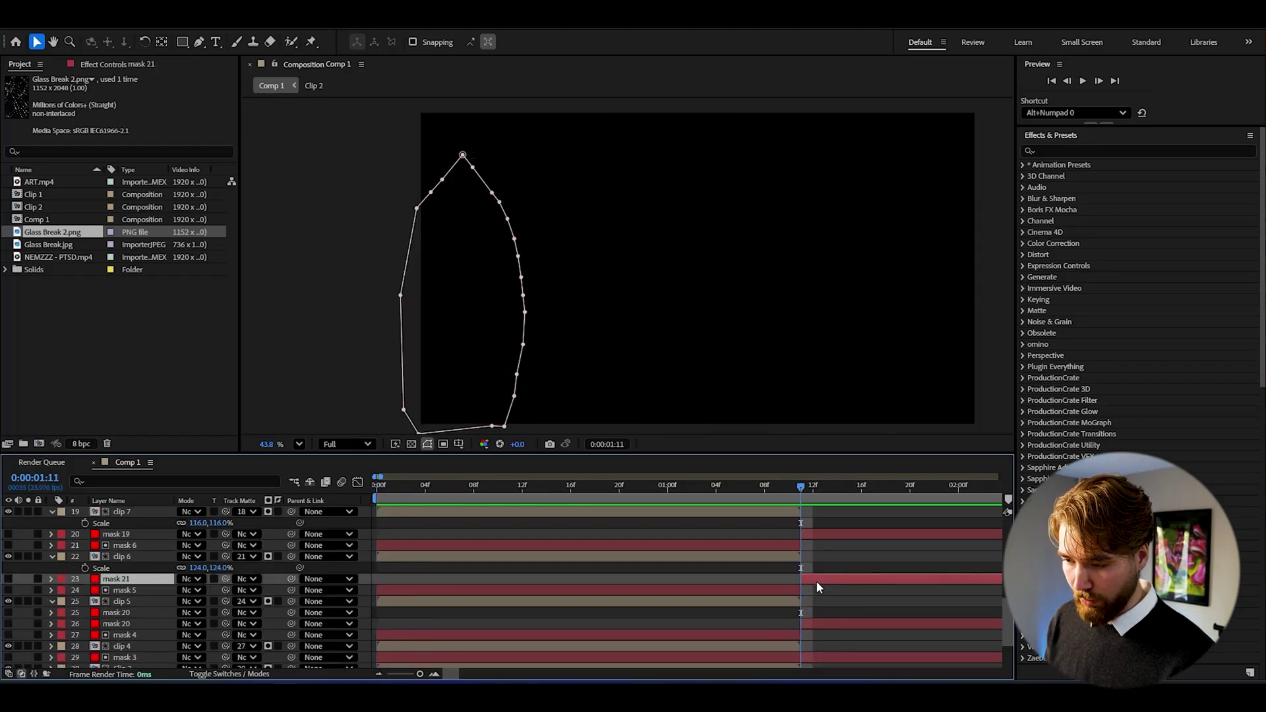
click(807, 594)
click(818, 619)
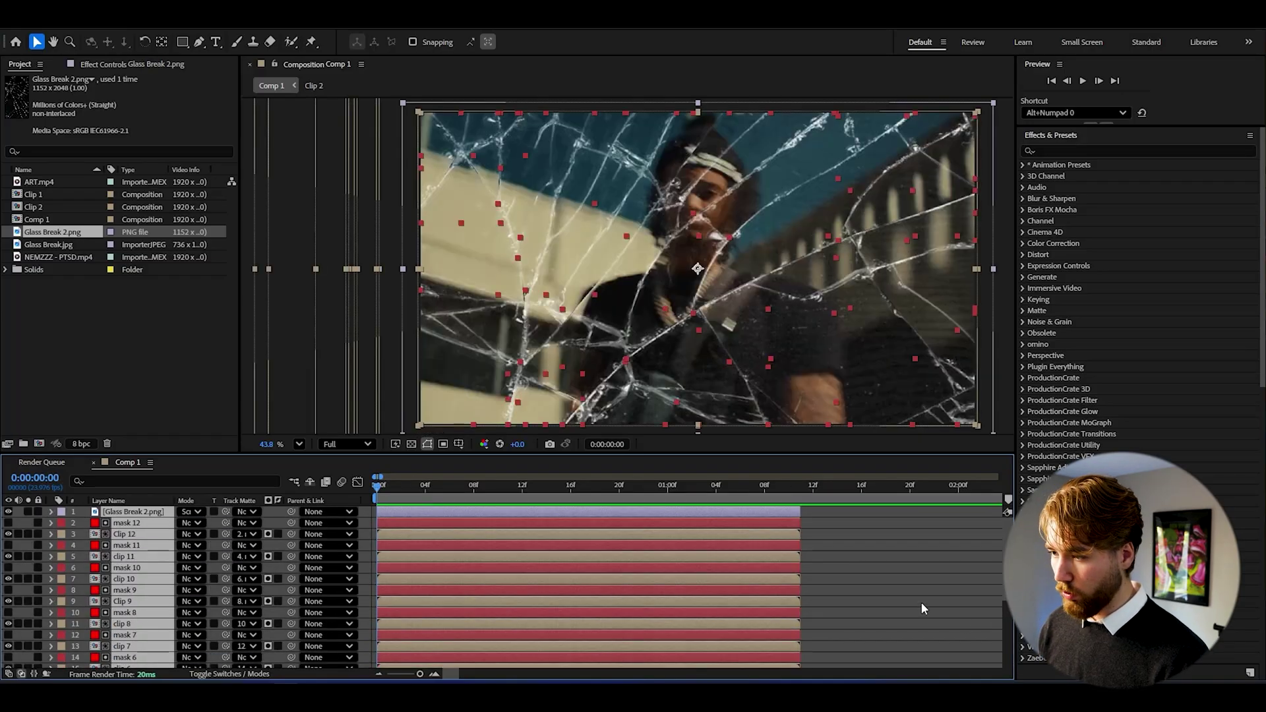
Step: Pre-compose all layers, from the glass break image to bg clip, into a composition named Glass Crack Clip
click(119, 513)
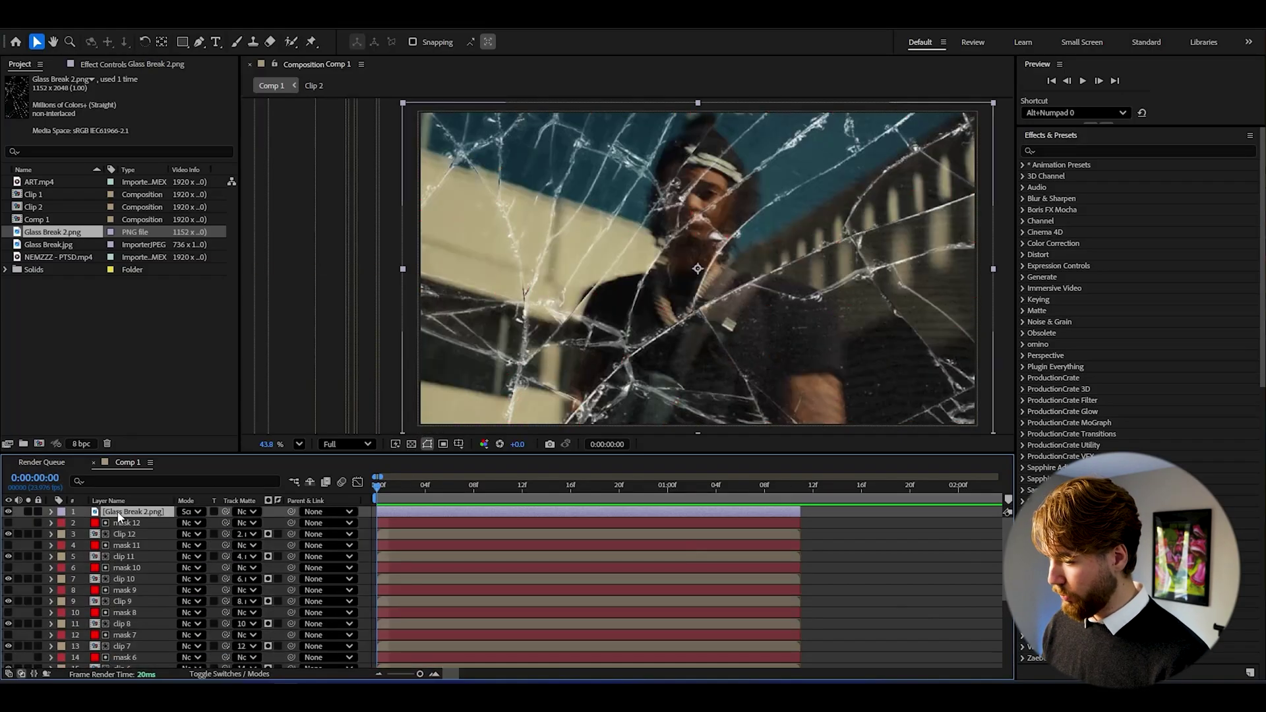
scroll(141, 550, down, 4)
shift+click(120, 662)
key(ctrl+shift+c)
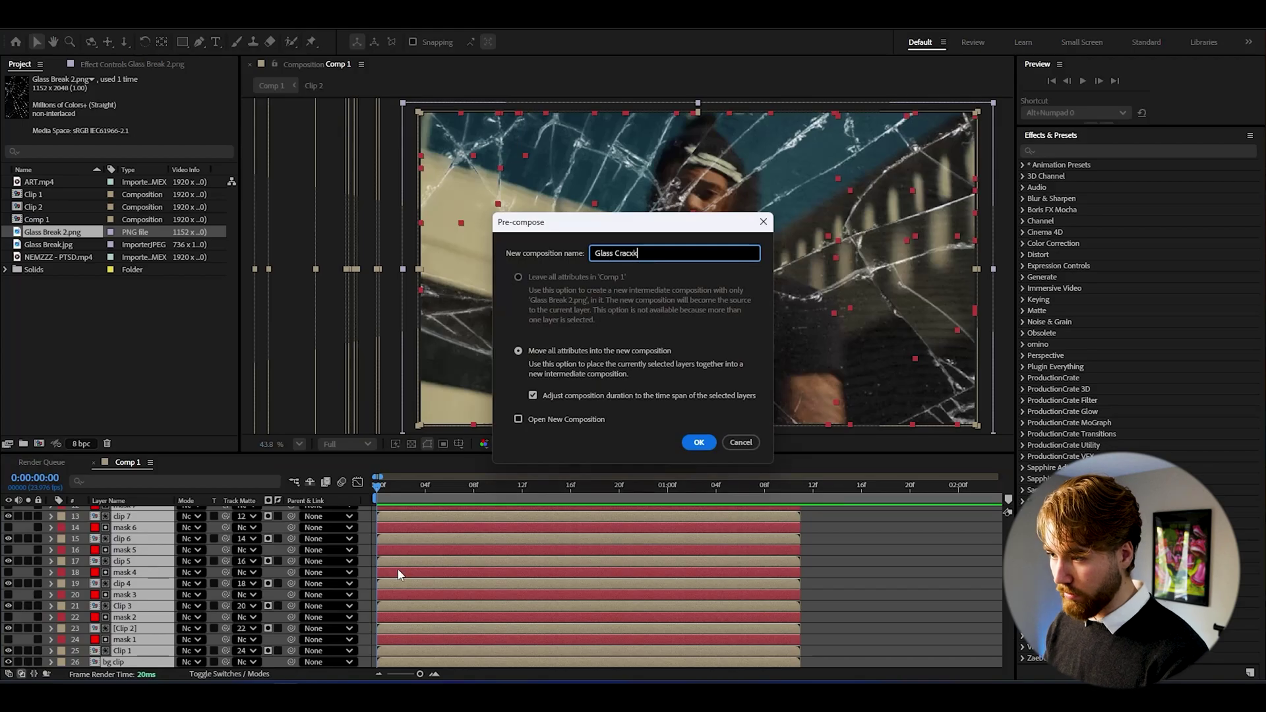
key(Return)
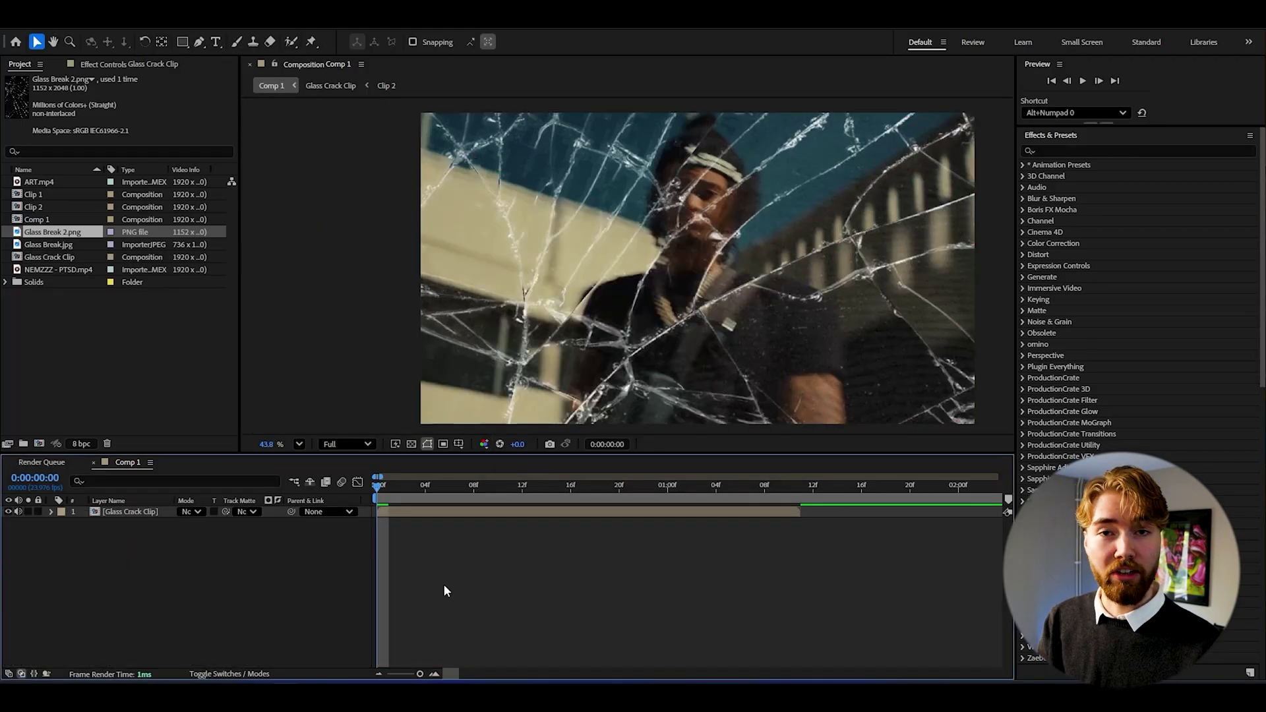
Step: Preview the composition and pre-compose the ART.mp4 layer as first clip, leaving all attributes in Comp 1
key(space)
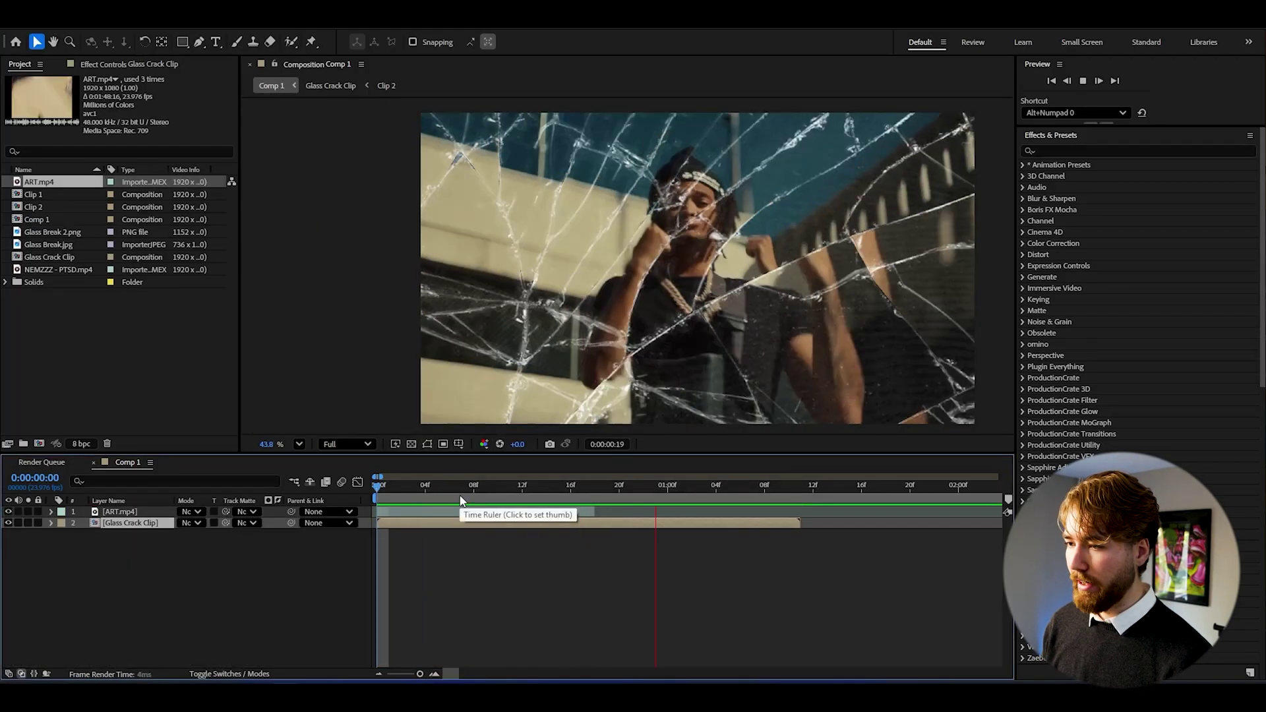
key(space)
right_click(109, 512)
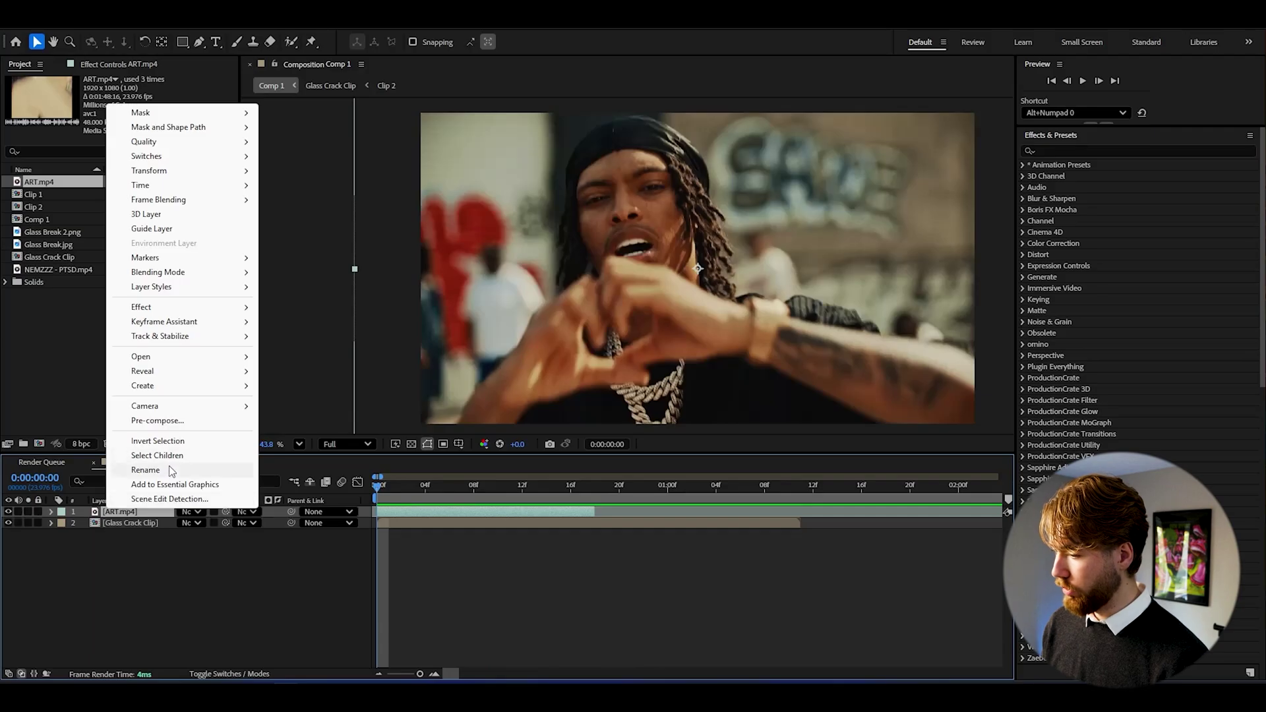
click(170, 420)
text(first cl)
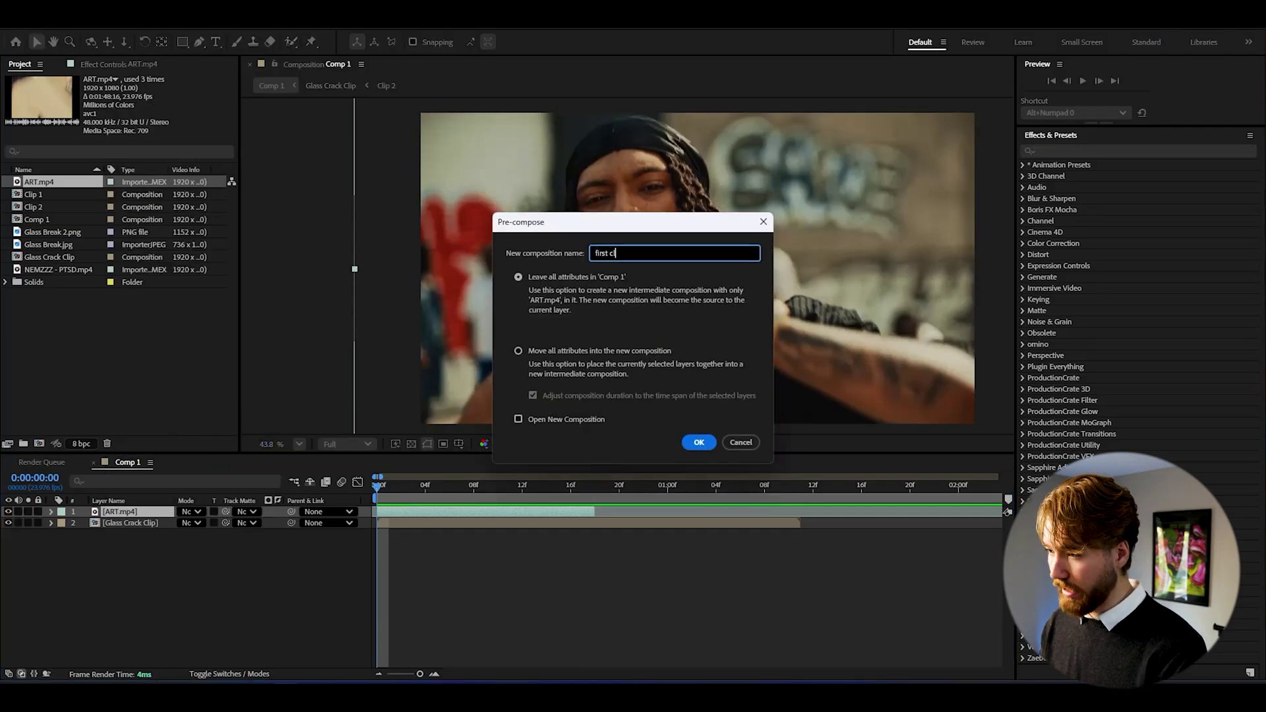
text(ip)
key(Return)
Step: Move the Glass Crack Clip to start where first clip ends, and place first clip below it in the layer stack
click(476, 524)
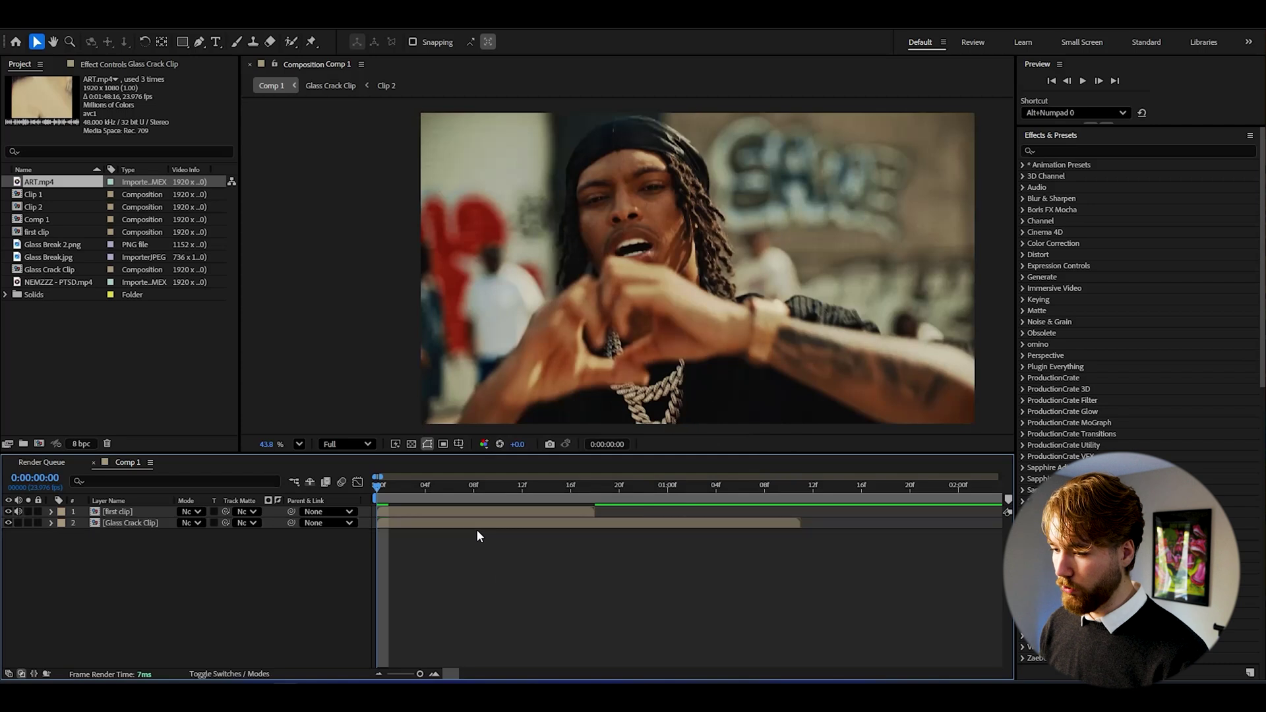
drag(464, 524, 686, 526)
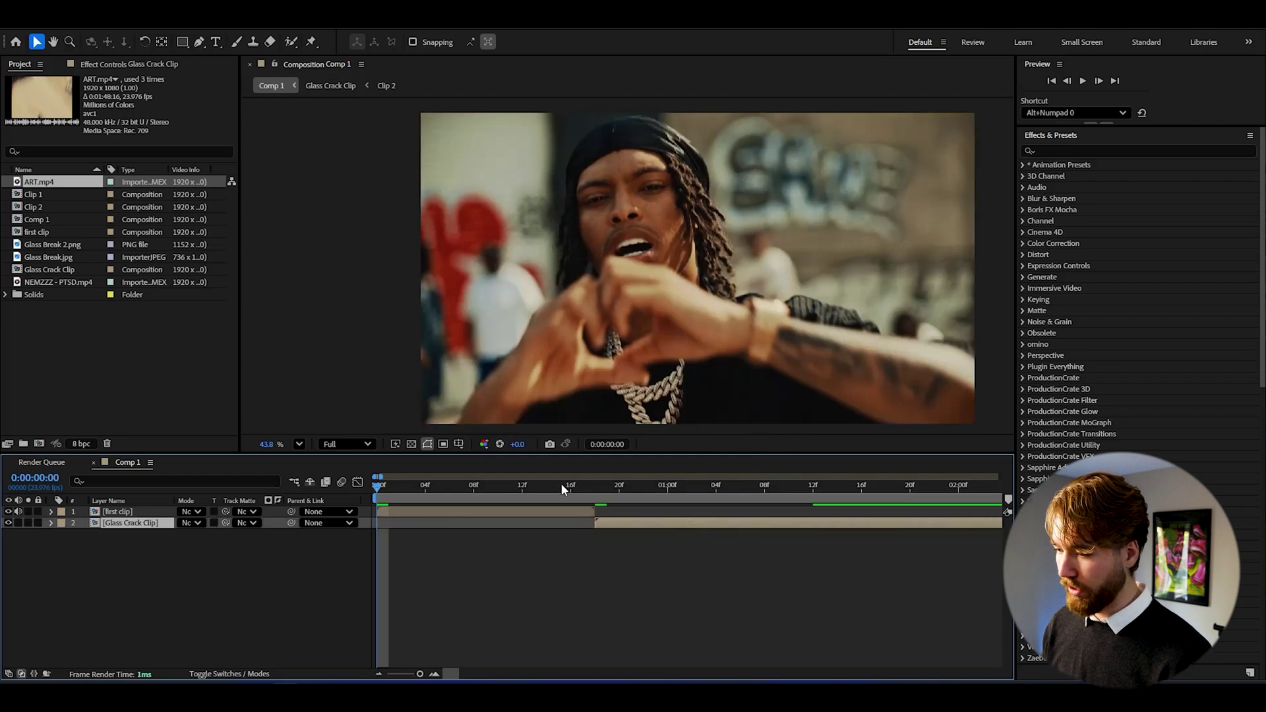
click(129, 514)
drag(129, 514, 125, 523)
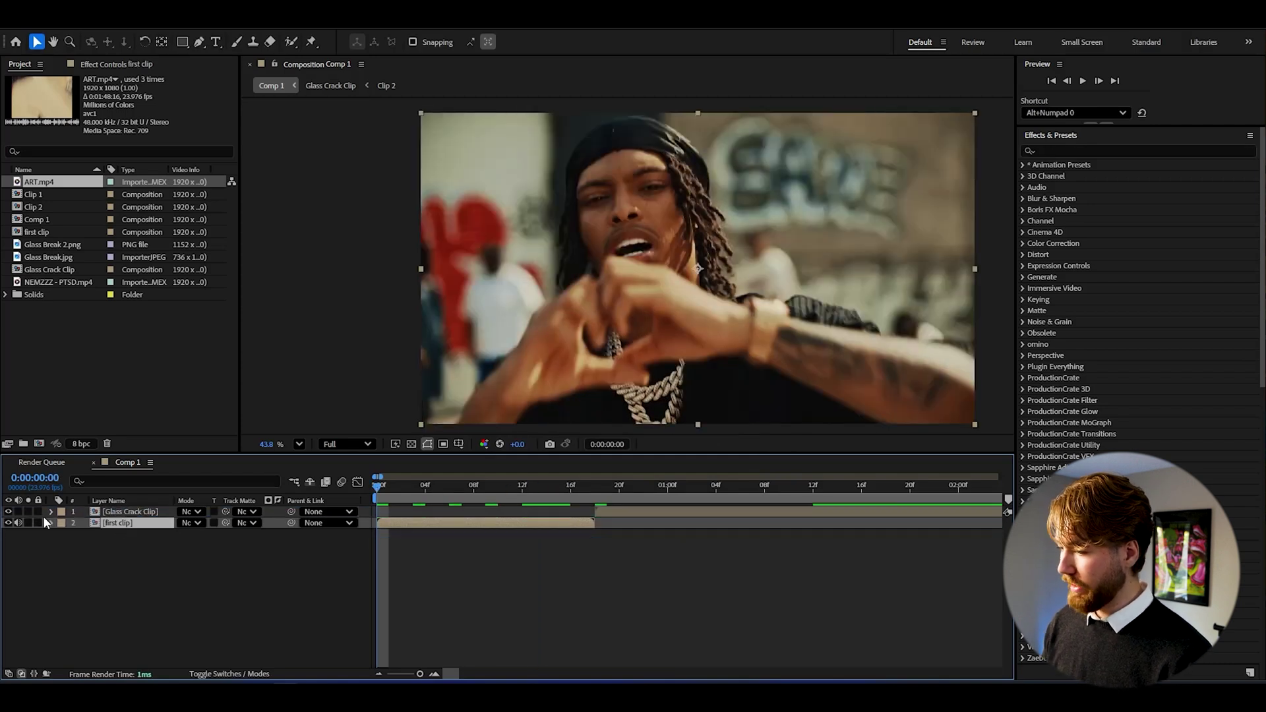
click(481, 597)
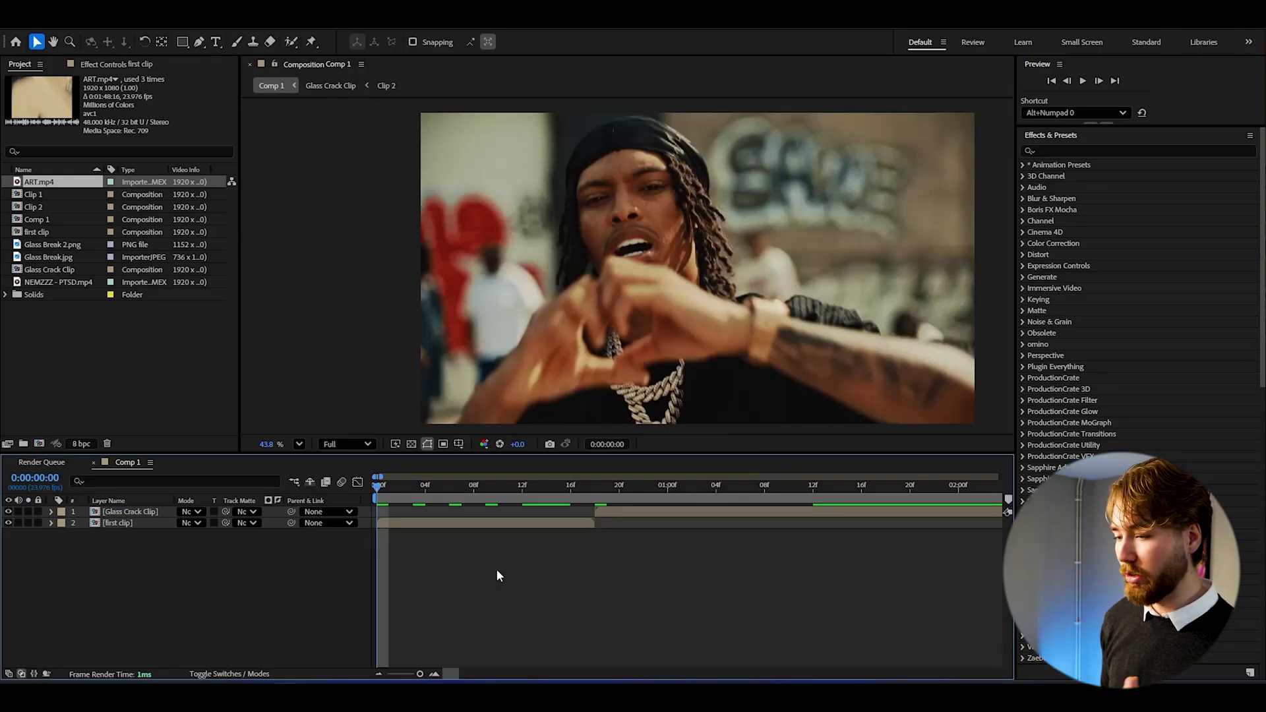
Step: Add an adjustment layer above the clips, apply the BASS FLASH HIT preset to it and preview the transition
click(447, 486)
drag(448, 487, 559, 471)
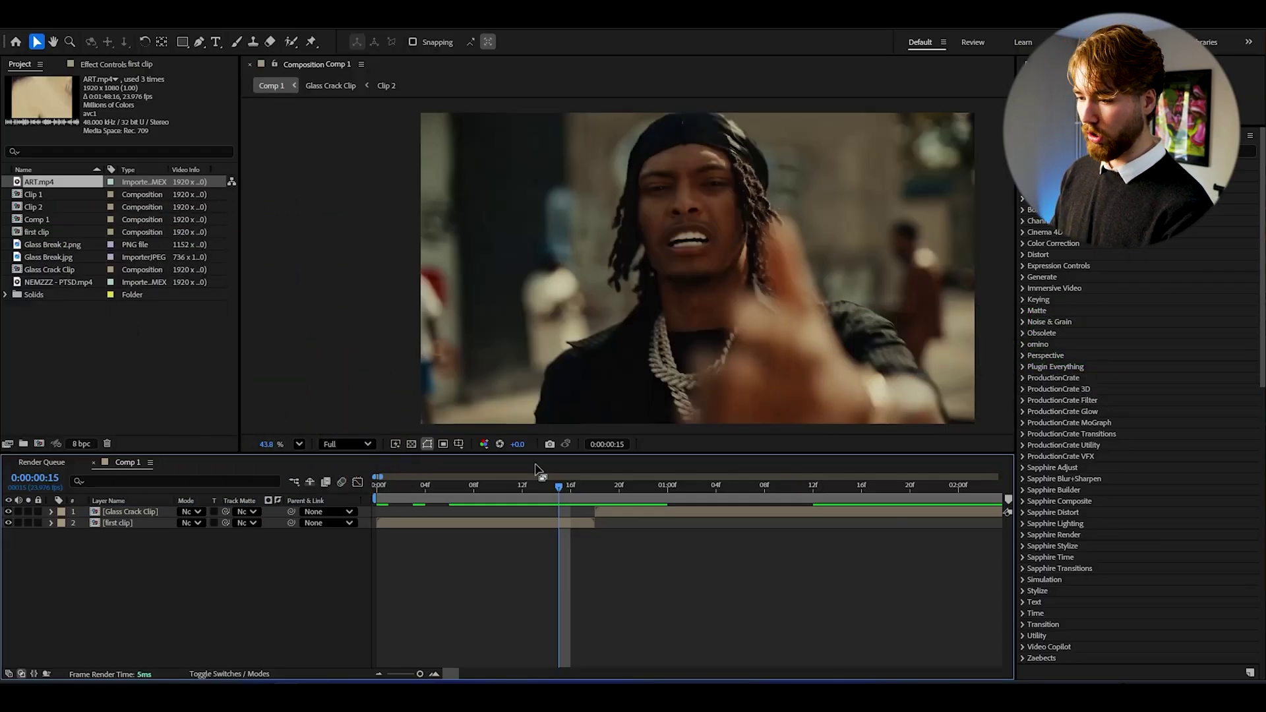
key(ctrl+alt+y)
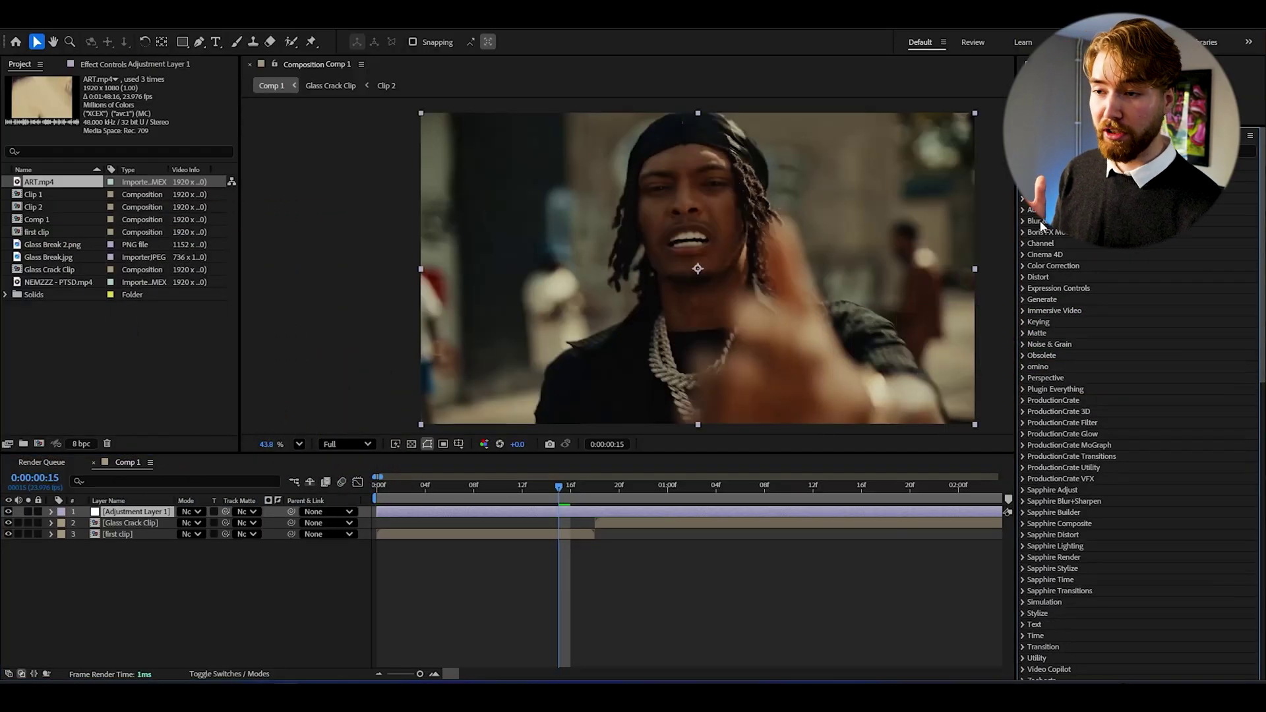
scroll(1089, 354, up, 5)
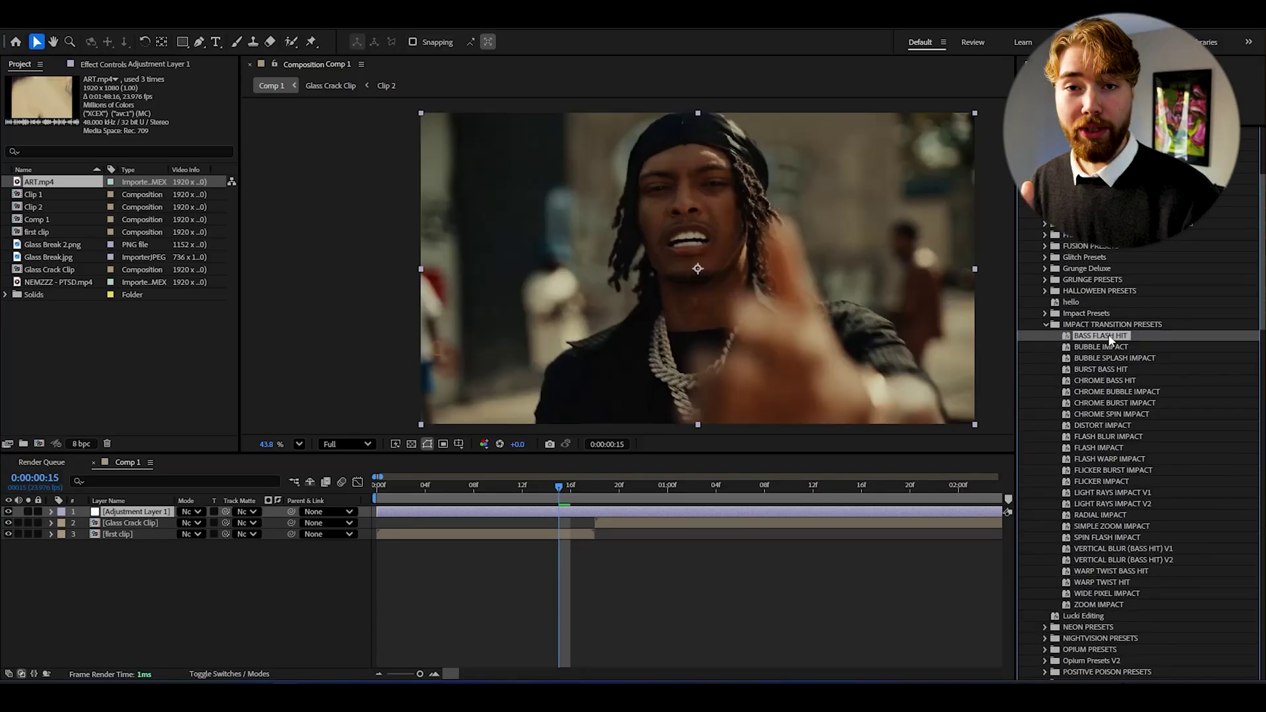
drag(1102, 338, 552, 503)
drag(552, 503, 553, 511)
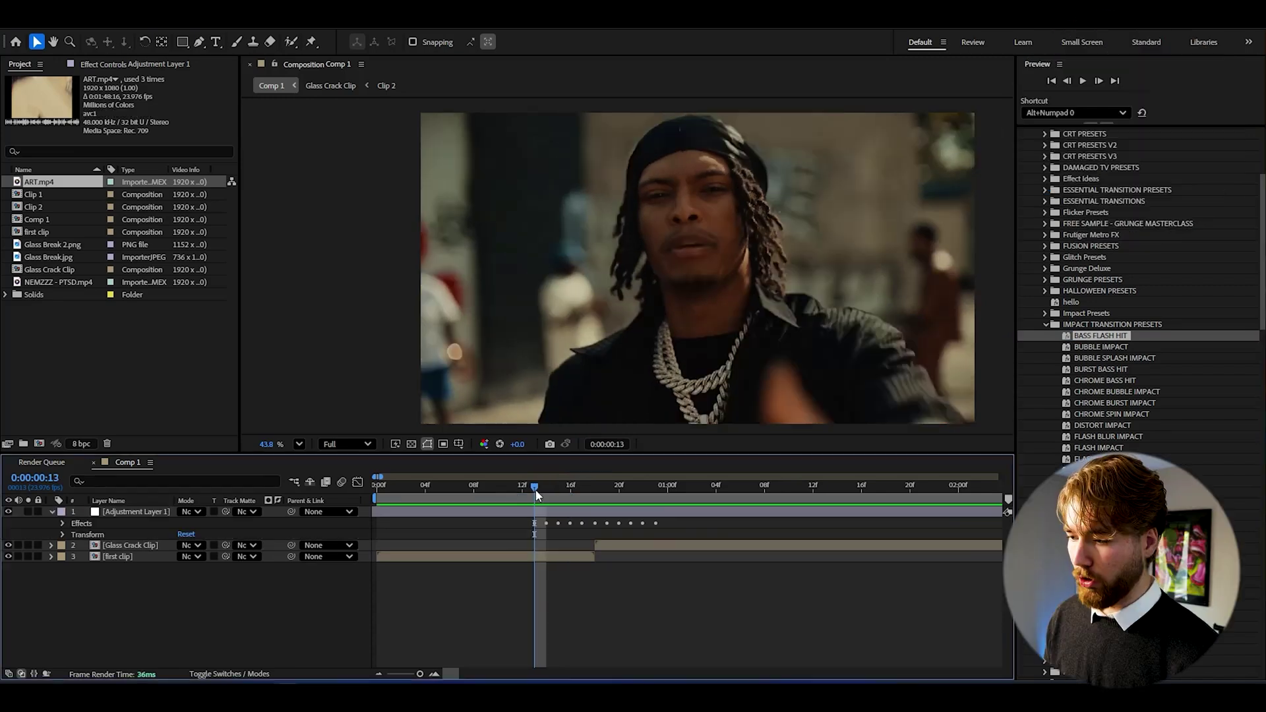
key(space)
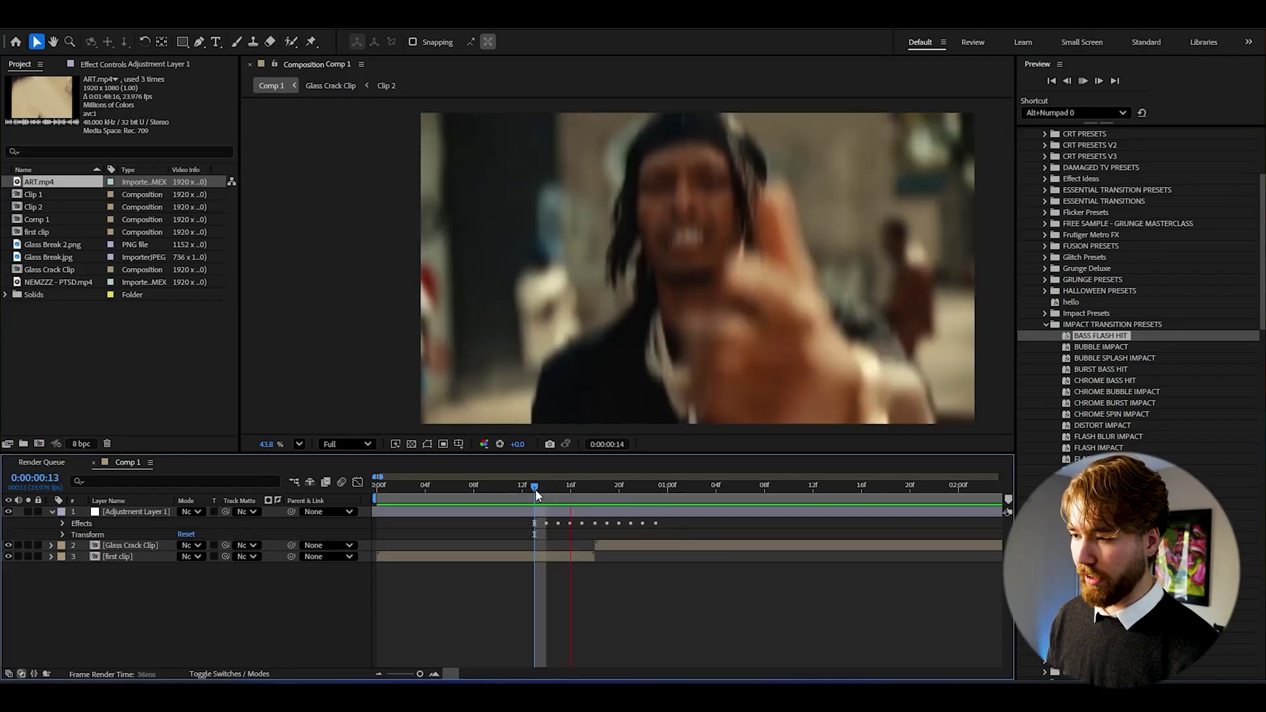
key(space)
key(space)
Step: Play back the flash transition between the two clips from several points on the timeline
key(space)
Step: Trim the adjustment layer to run from 0:00:00:13 to the preset's last keyframe, deleting the split-off pieces
click(540, 512)
key(ctrl+shift+d)
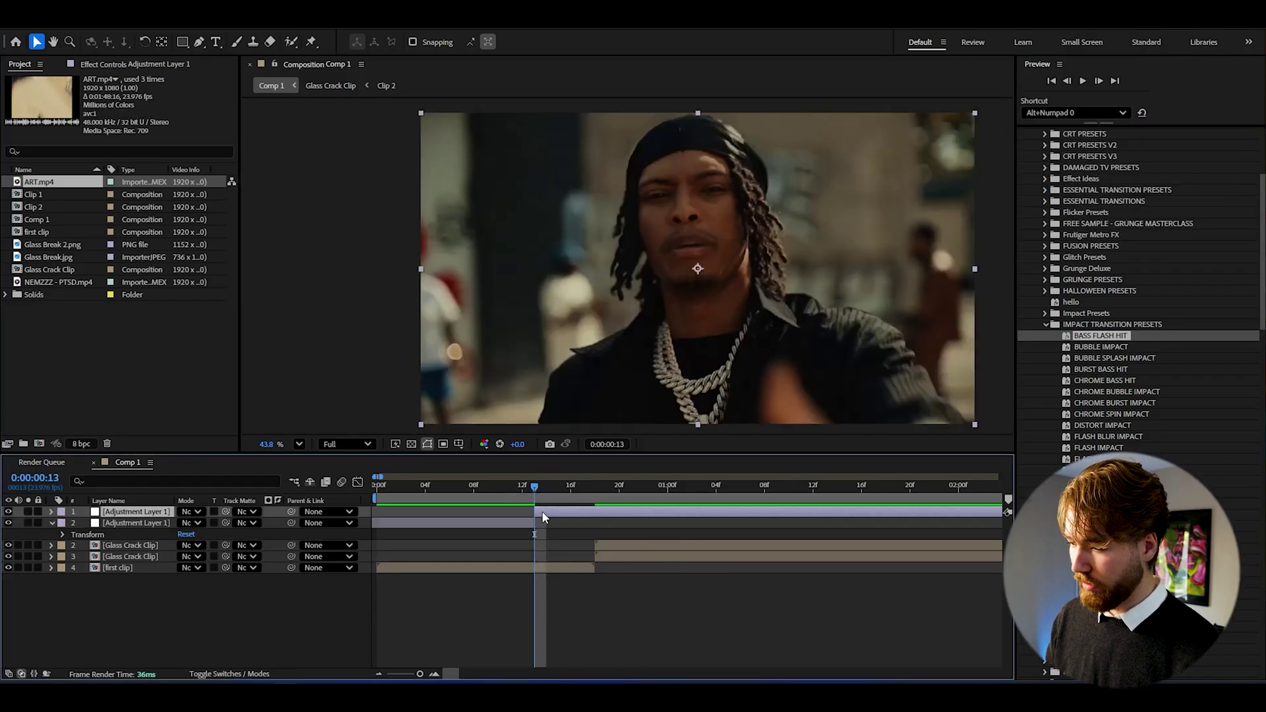
click(529, 522)
key(Delete)
drag(595, 491, 516, 488)
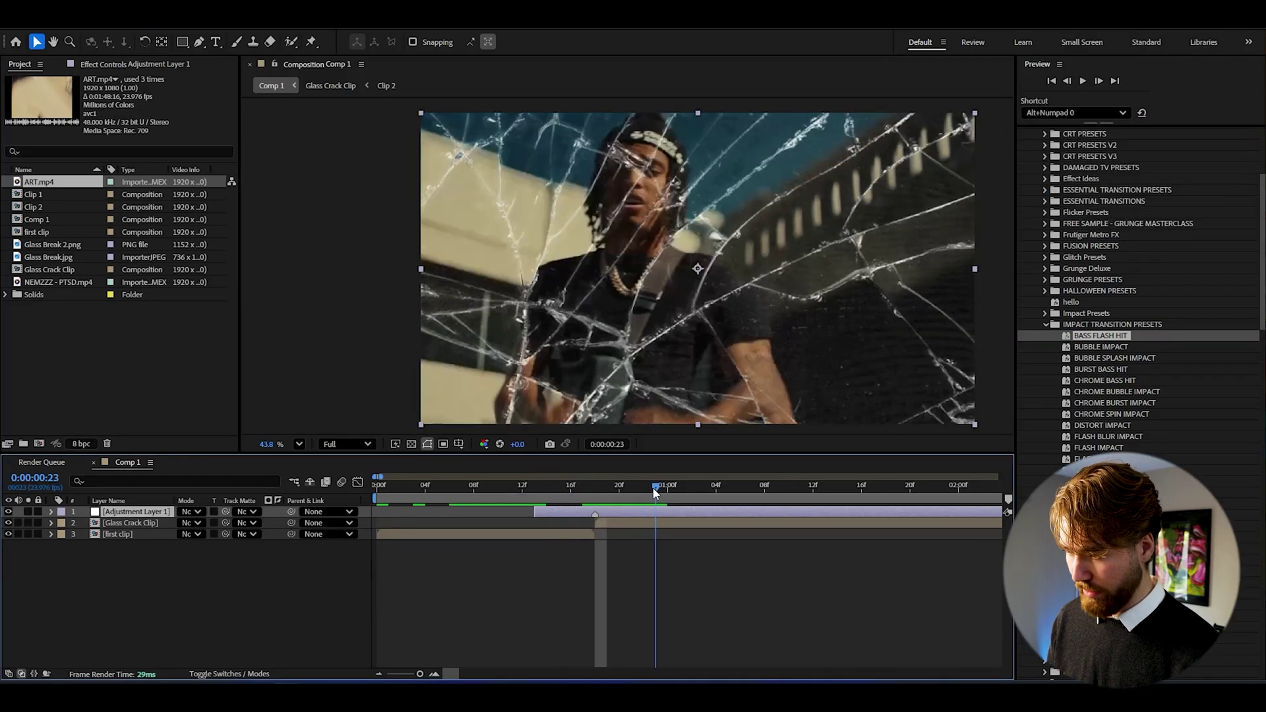
key(ctrl+shift+d)
key(Delete)
key(space)
click(521, 484)
key(space)
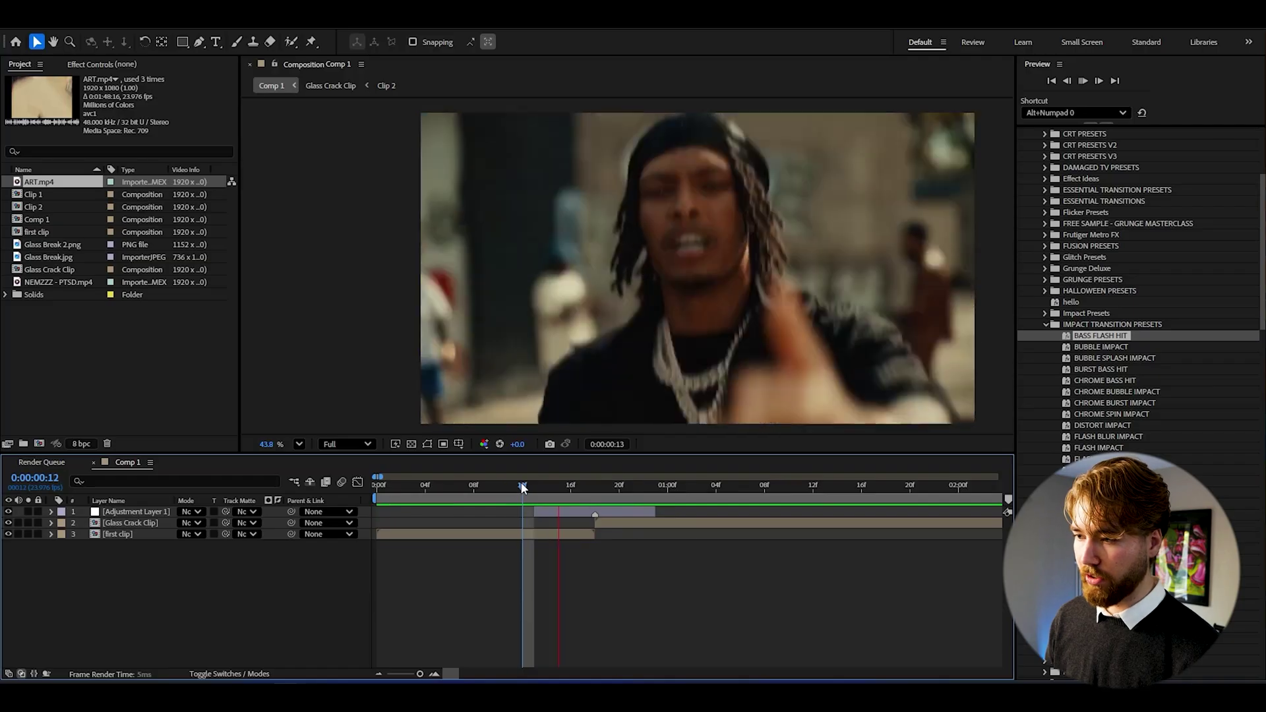
click(376, 485)
key(space)
click(449, 485)
key(space)
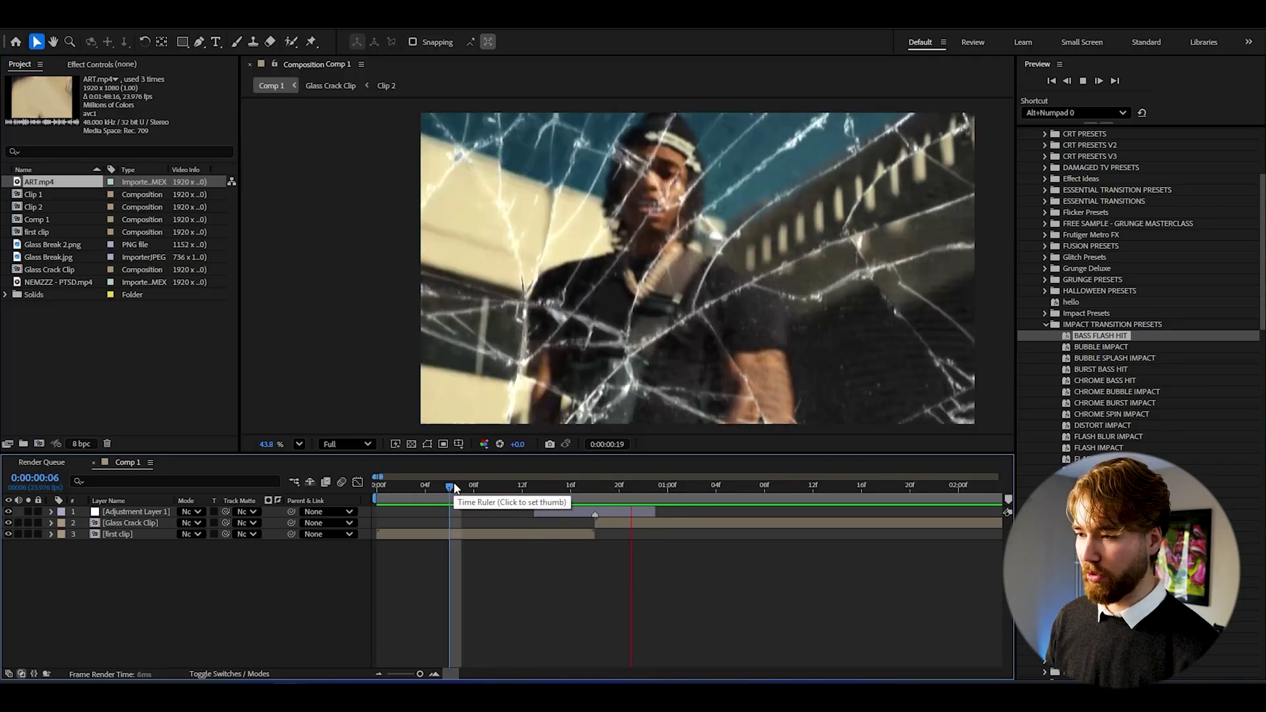
Step: Enable Position and Scale keyframes on the Glass Crack Clip at 0:00:00:18
click(523, 488)
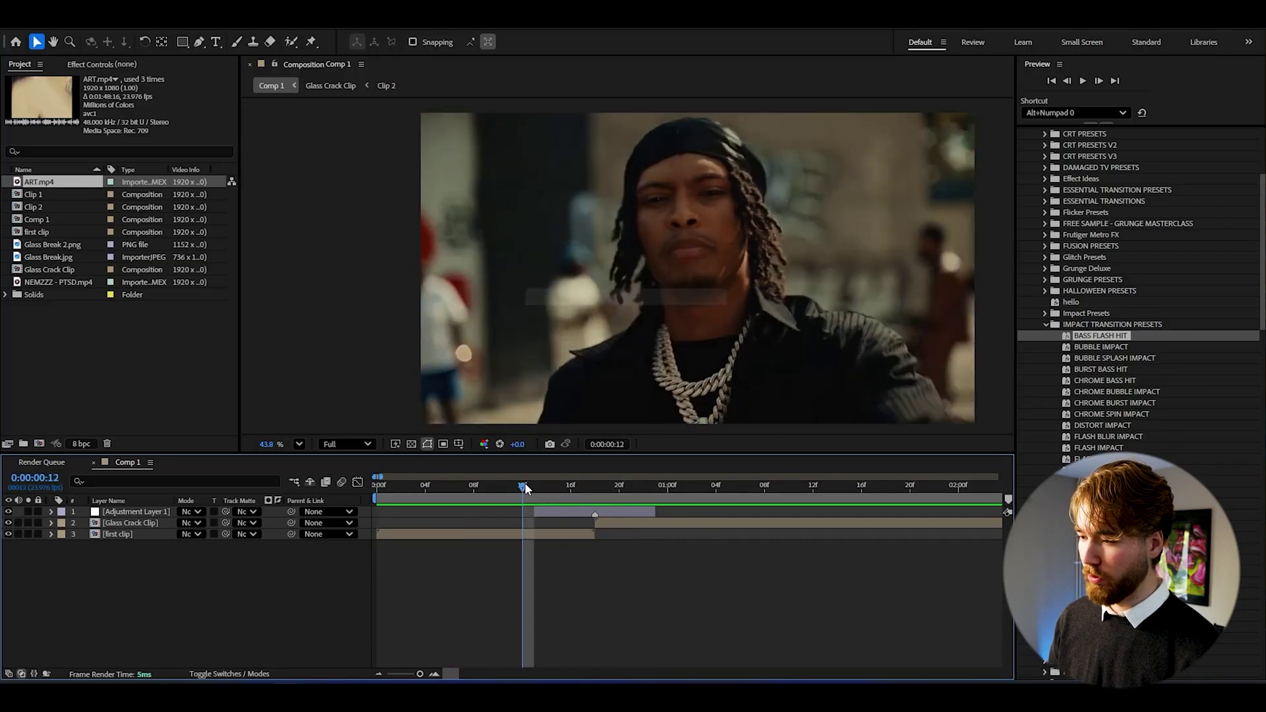
drag(524, 488, 594, 495)
click(135, 523)
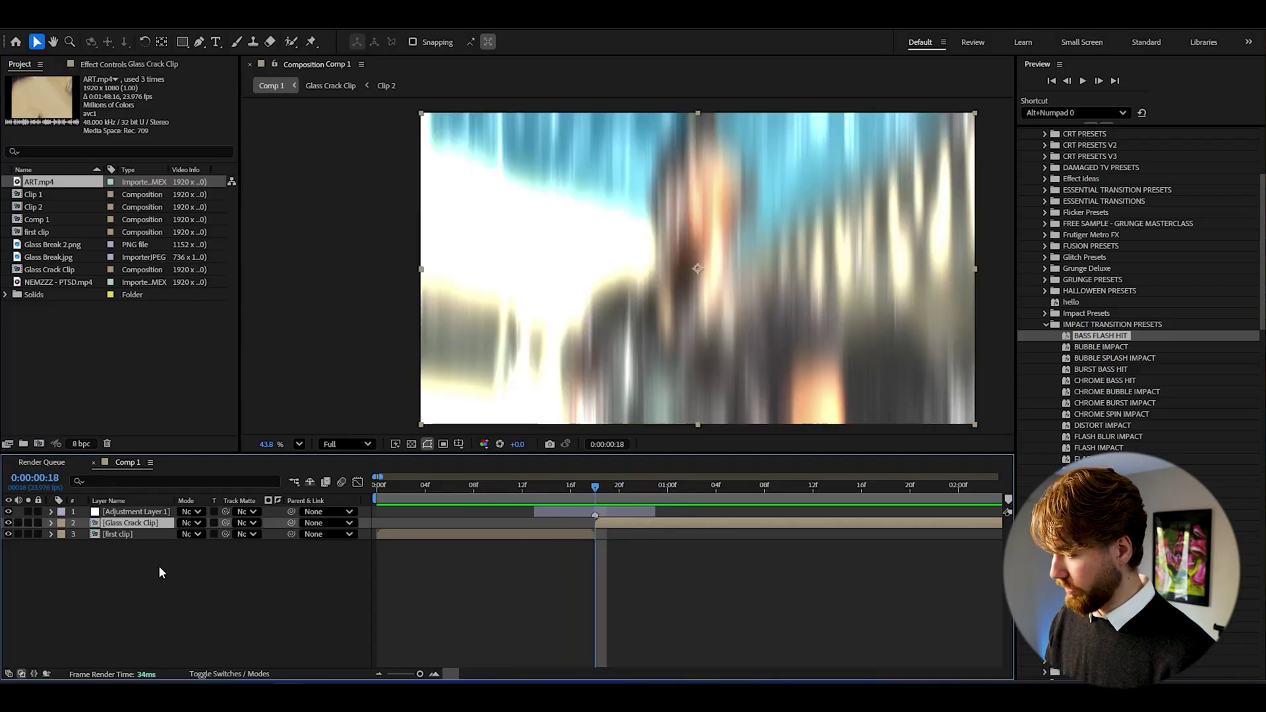
key(s)
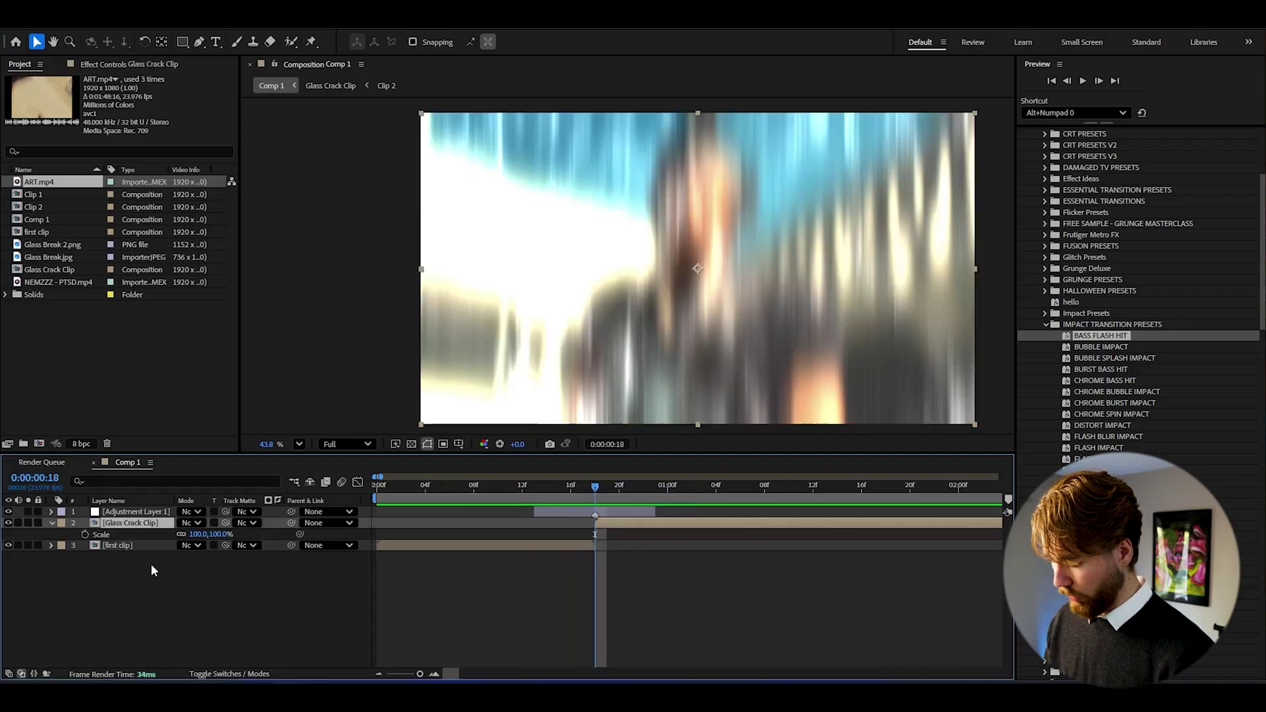
click(52, 523)
click(86, 557)
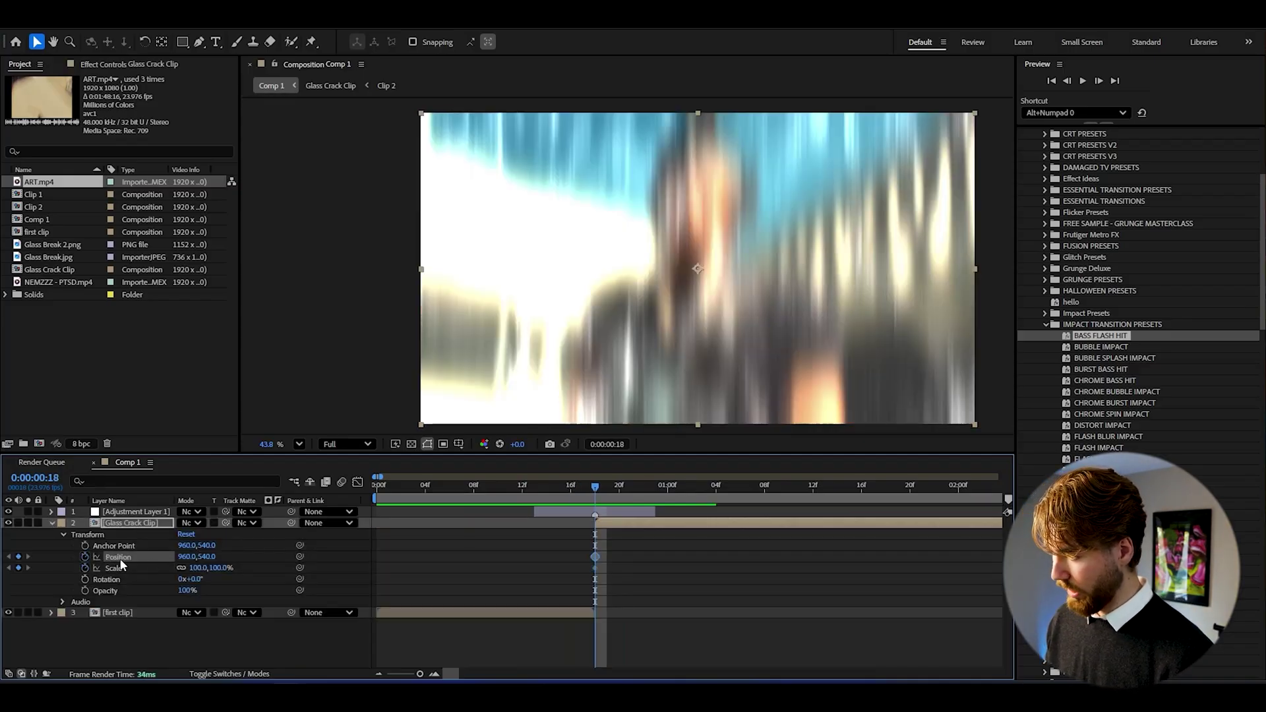
Step: Solo the Glass Crack Clip and set its starting keyframes to position 1612, 96 and scale 188%
click(29, 523)
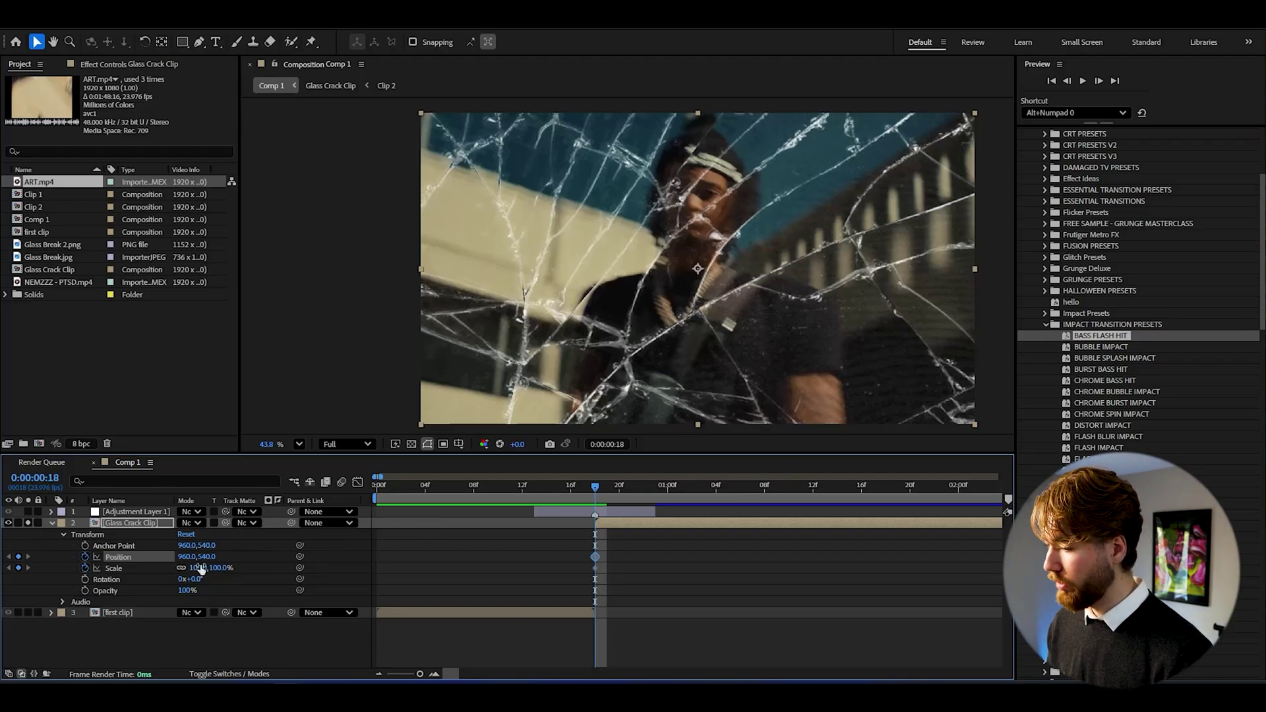
drag(212, 557, 92, 554)
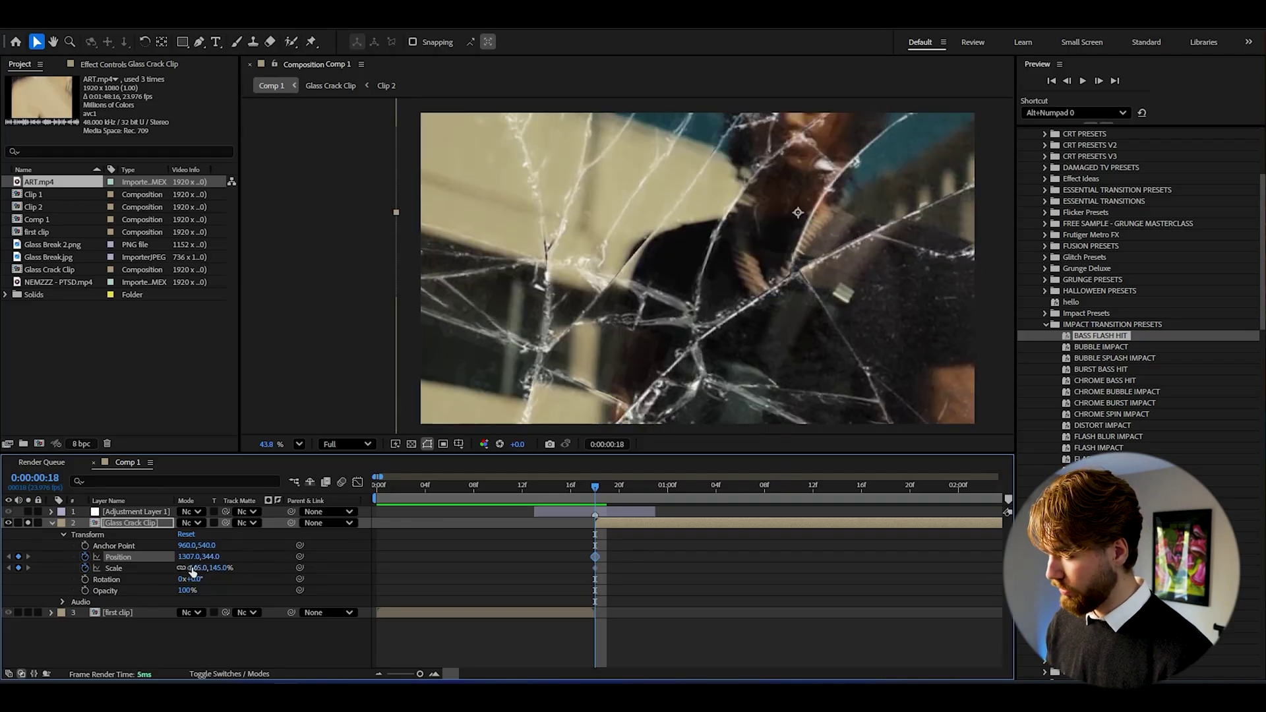
drag(192, 570, 226, 572)
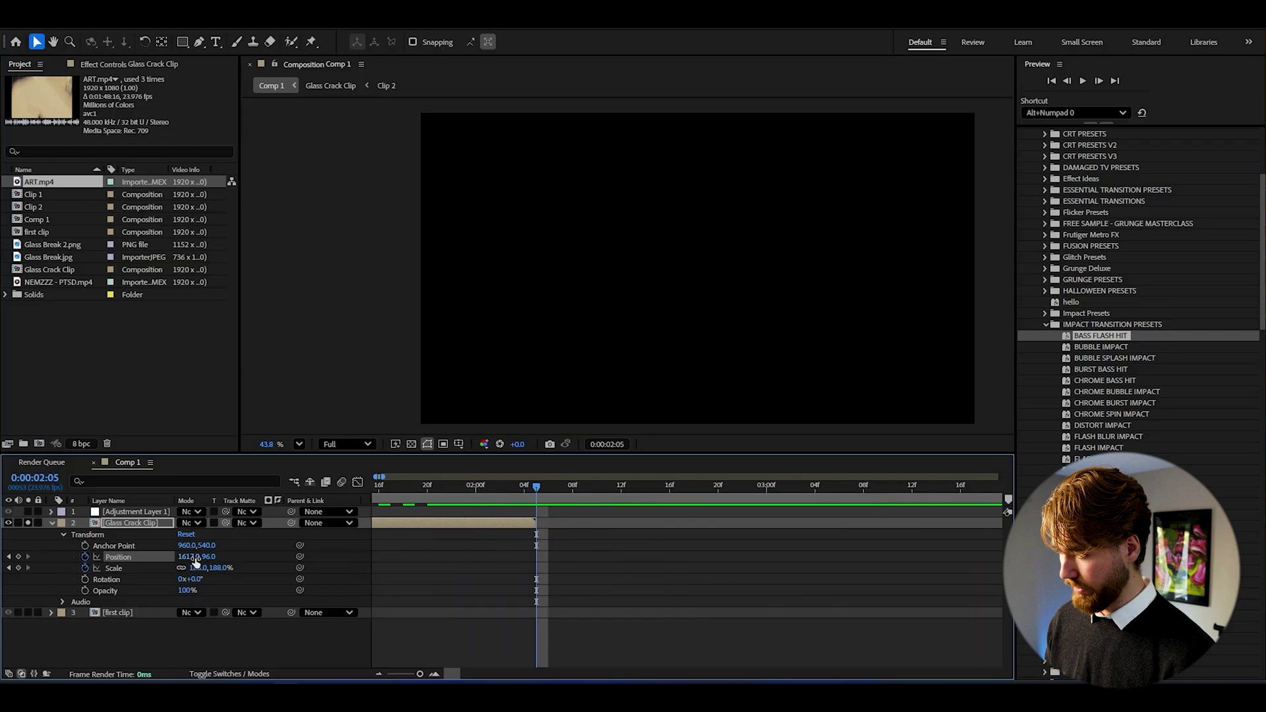
Step: Set the Glass Crack Clip's ending keyframes at 0:00:02:05 to position 960, 540 and scale 100%
text(0)
key(Return)
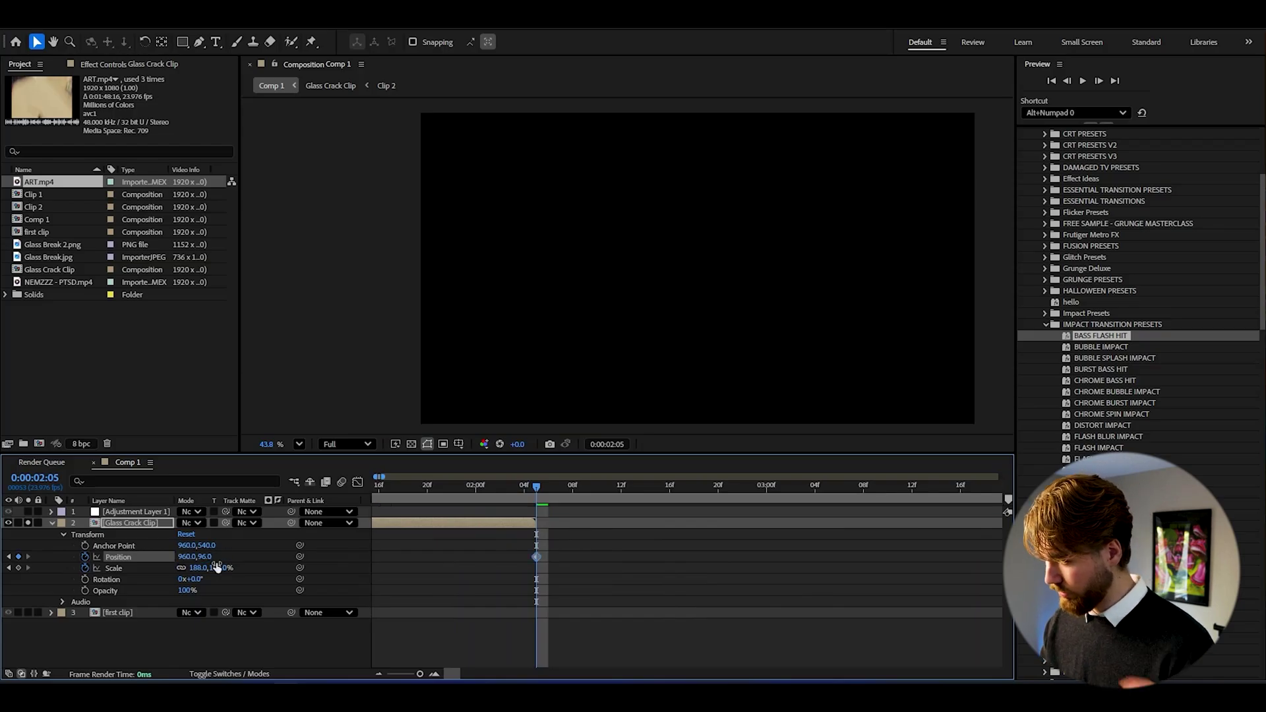
text(540)
click(197, 568)
text(100)
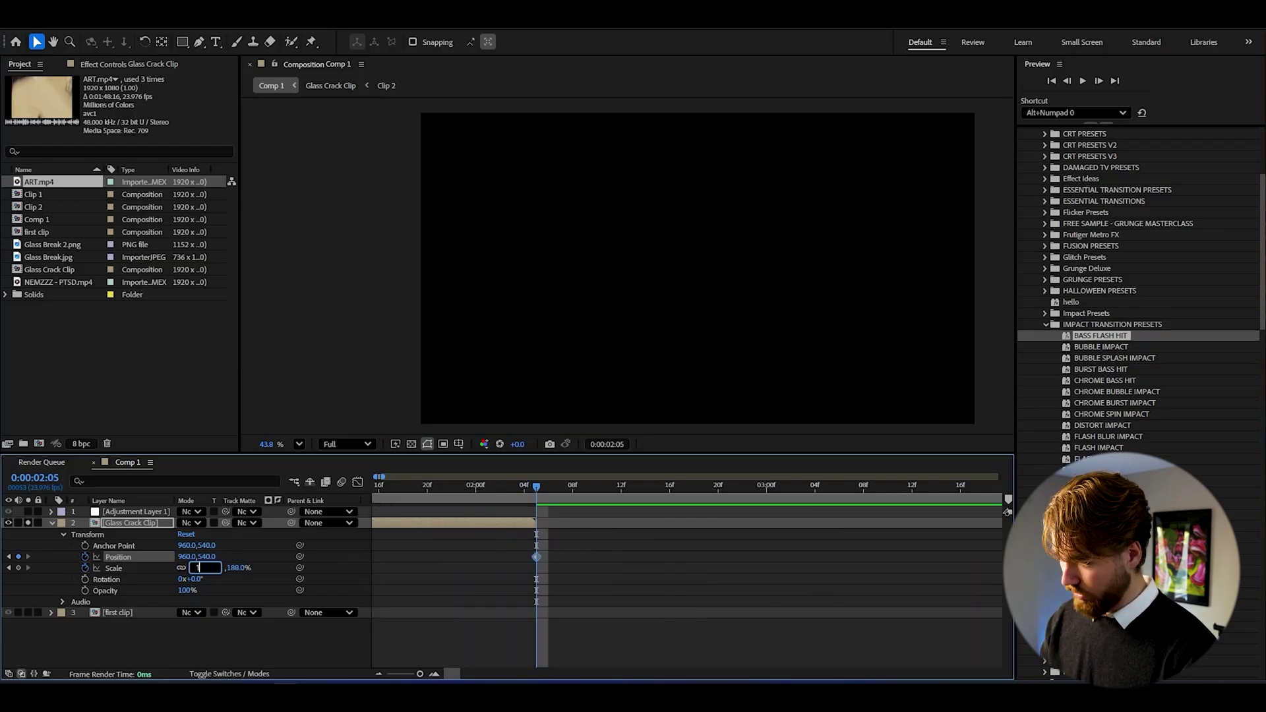
key(Return)
key(ctrl+s)
Step: Separate the Glass Crack Clip's Position into X and Y dimensions and apply Easy Ease to its transform keyframes
drag(956, 543, 509, 581)
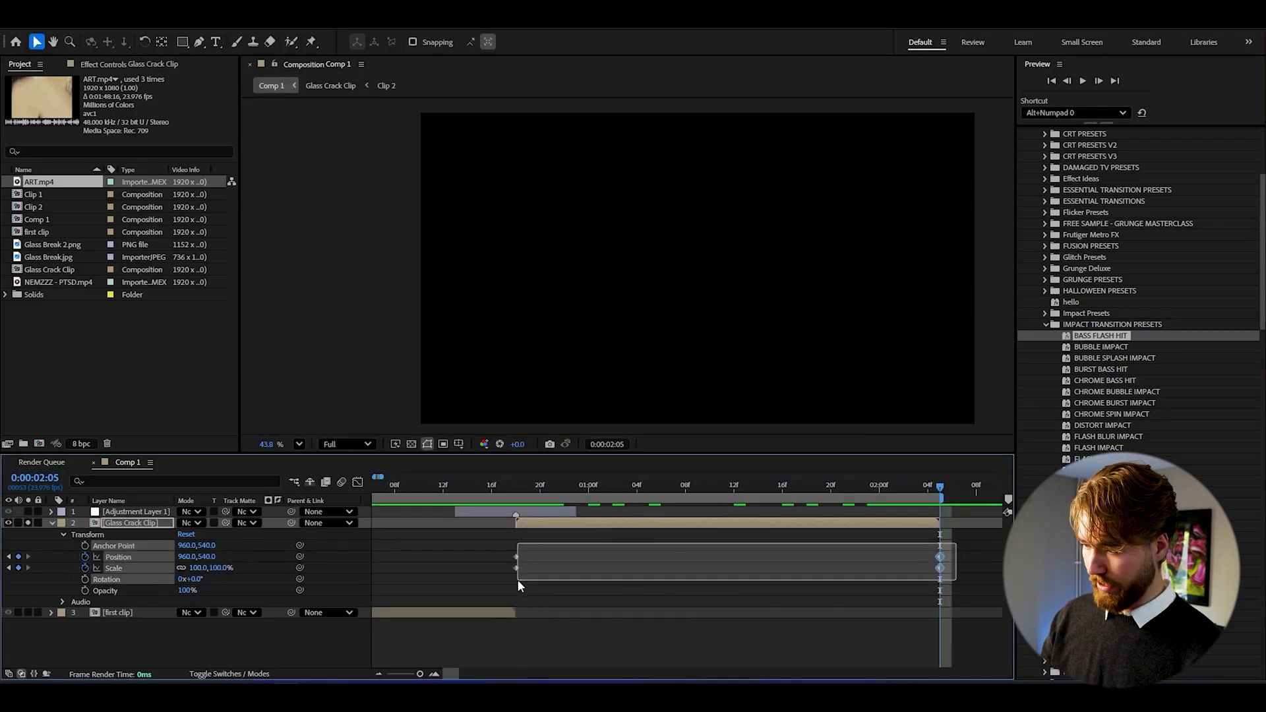
click(493, 565)
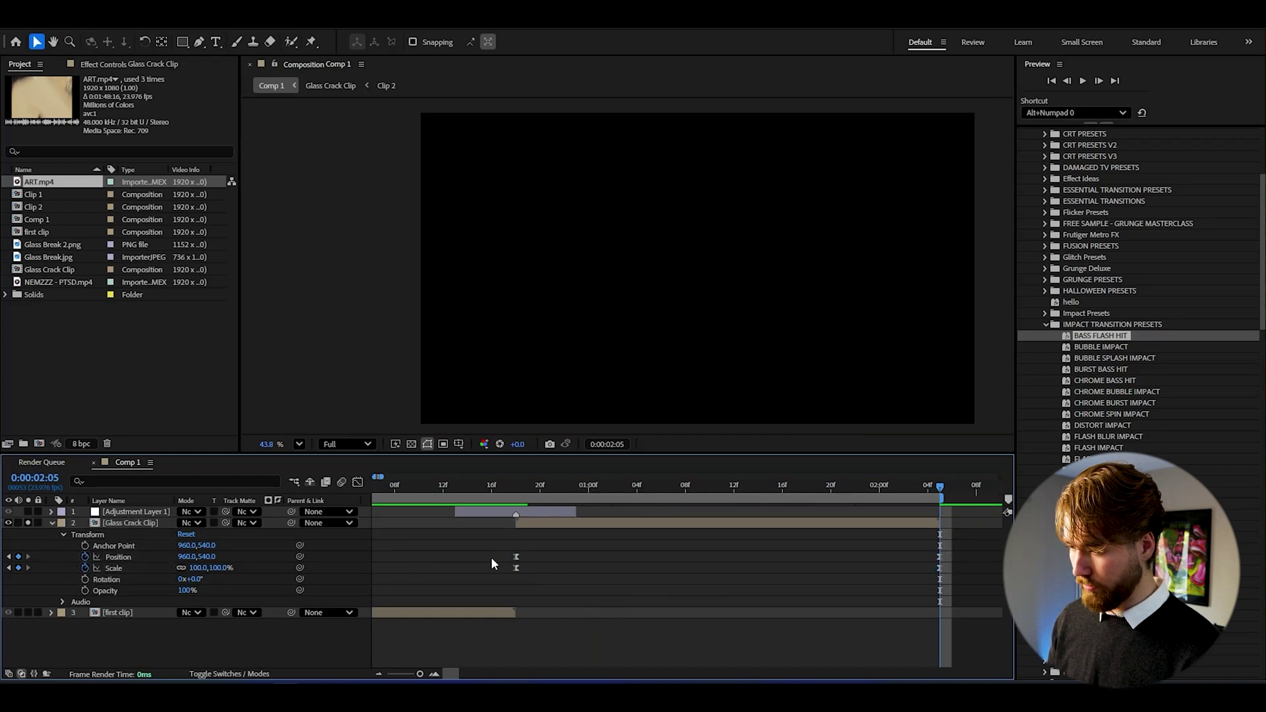
click(518, 557)
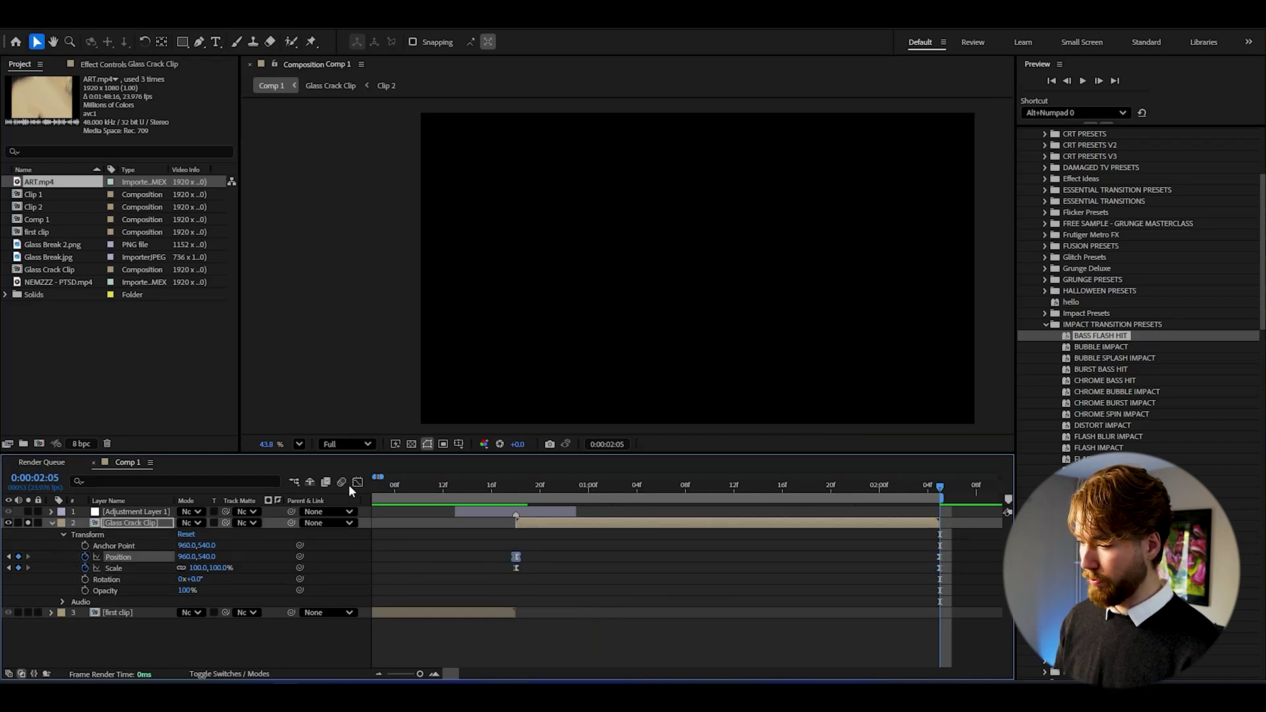
right_click(138, 556)
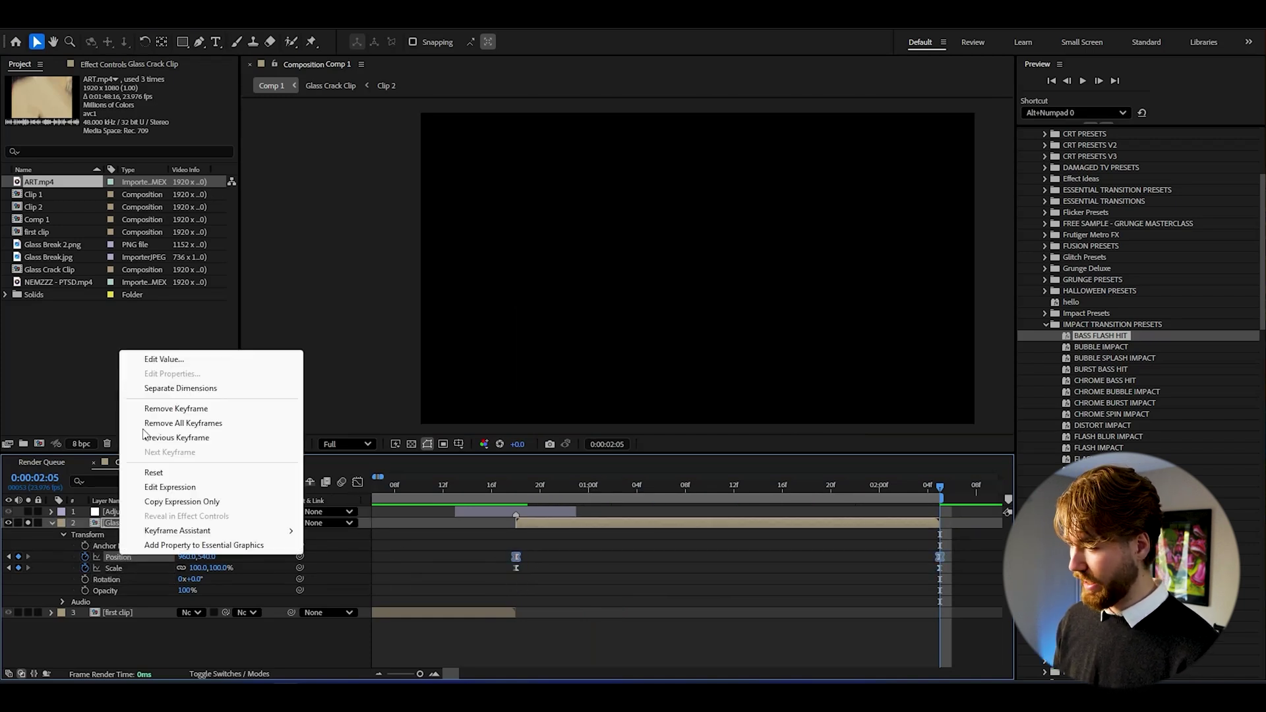
click(157, 389)
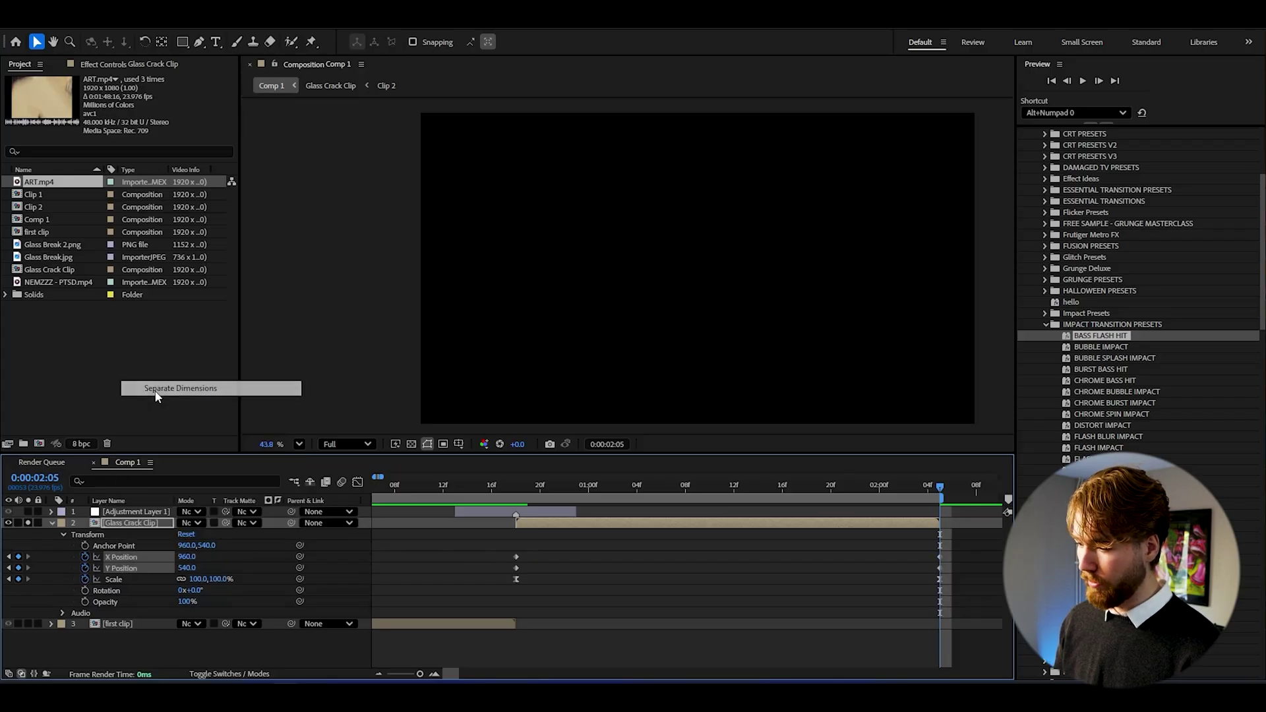
drag(443, 536, 961, 571)
key(F9)
click(516, 564)
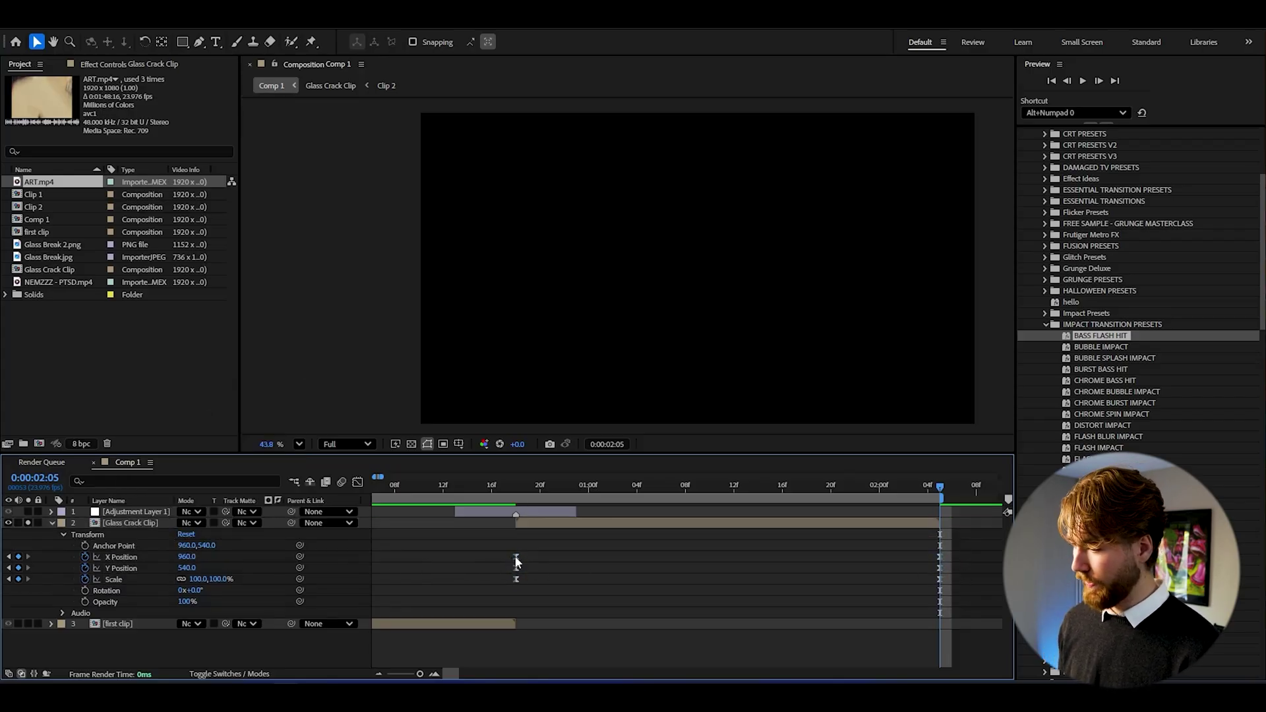
Step: Reshape the X and Y Position value curves so the movement starts steeply and eases out toward the last keyframe
click(515, 558)
click(357, 482)
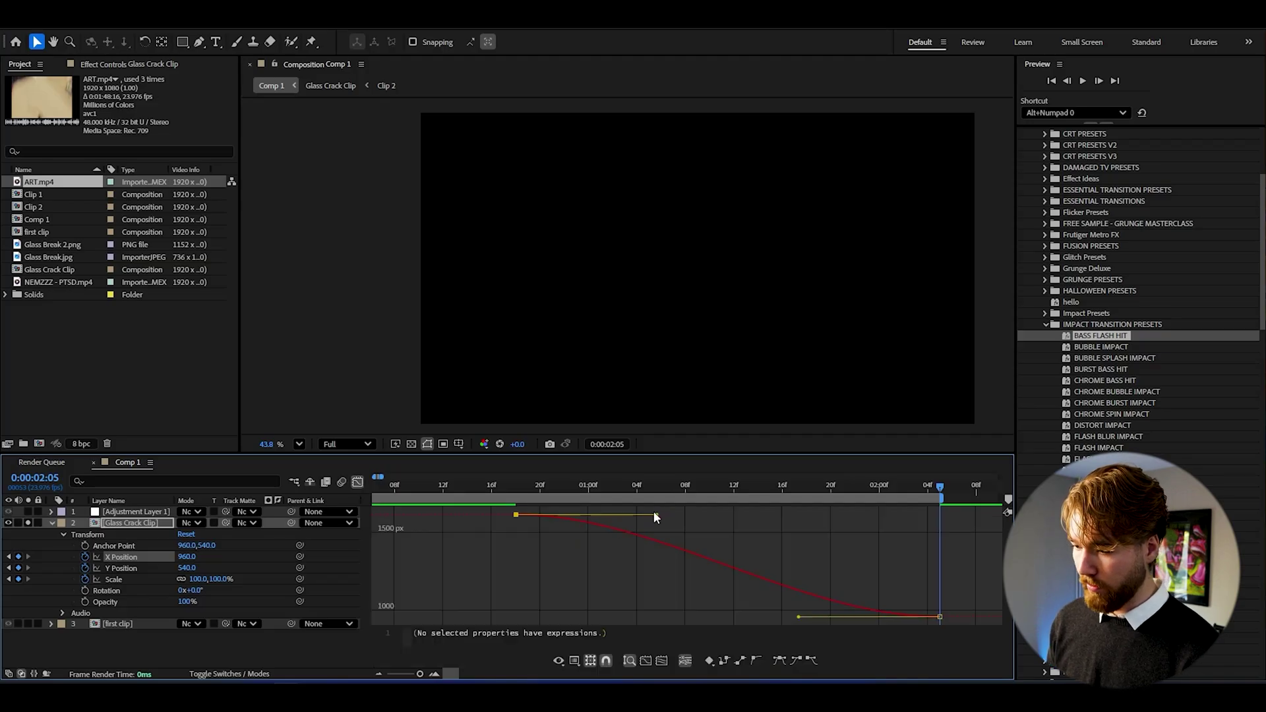
drag(656, 512, 406, 580)
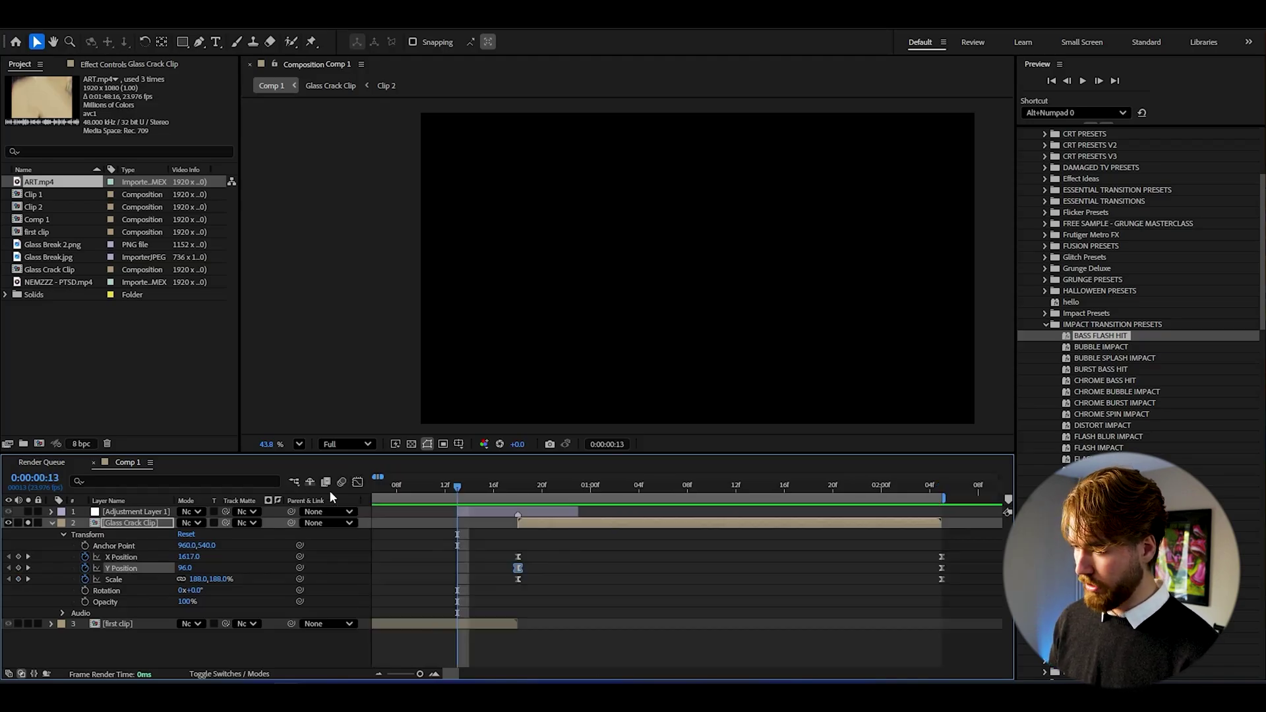
click(361, 483)
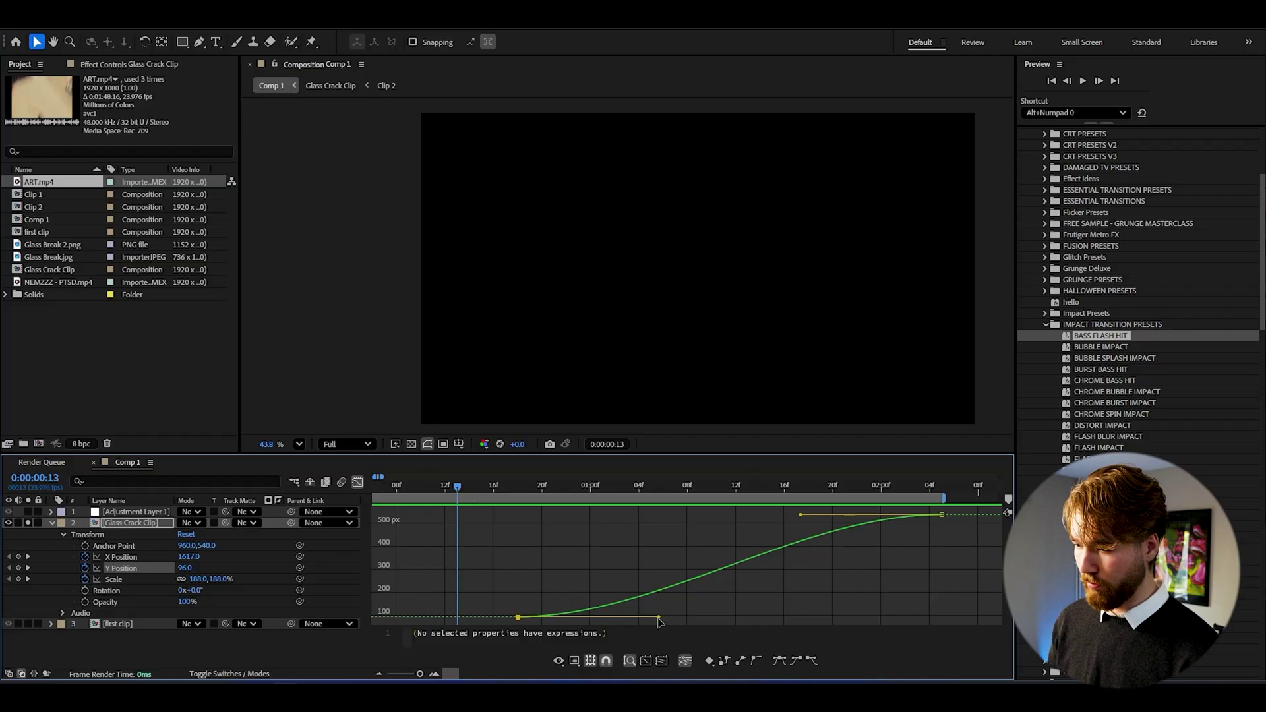
drag(659, 618, 416, 519)
key(space)
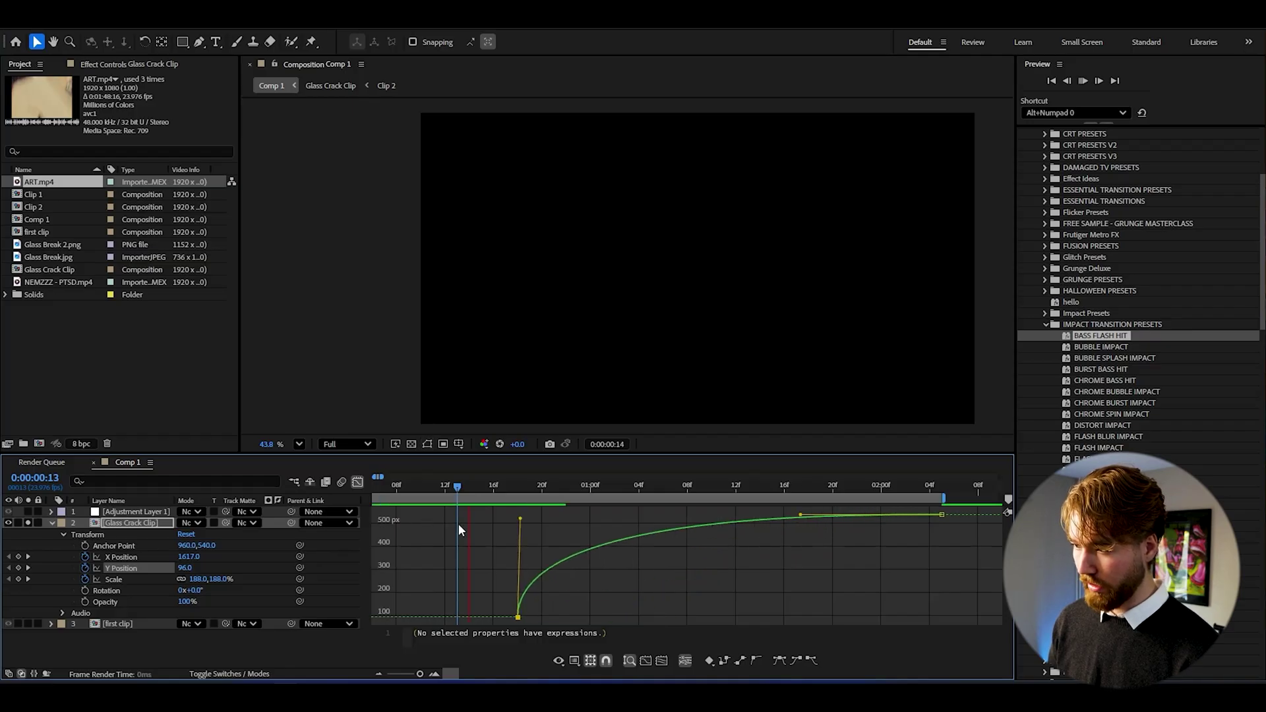
Step: Reshape the Scale curve so the zoom-out starts steeply and eases out toward the last keyframe
click(357, 482)
drag(526, 587, 500, 567)
click(357, 482)
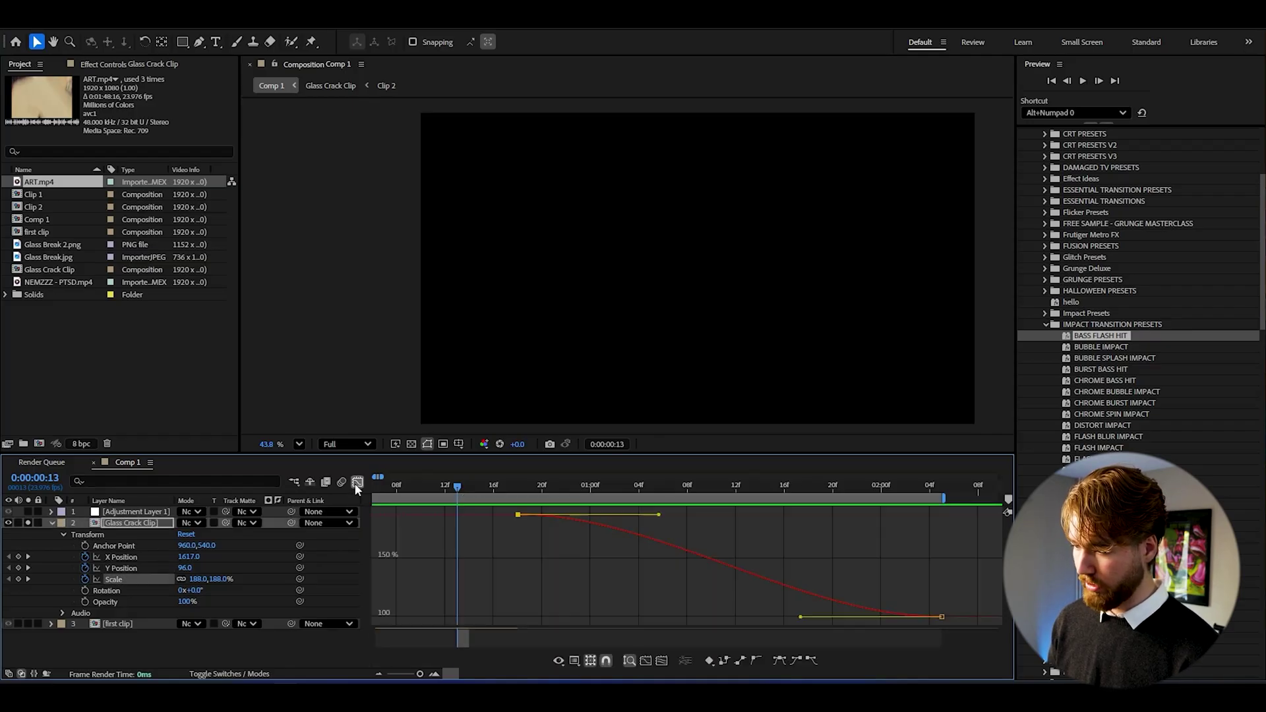
drag(659, 521, 414, 606)
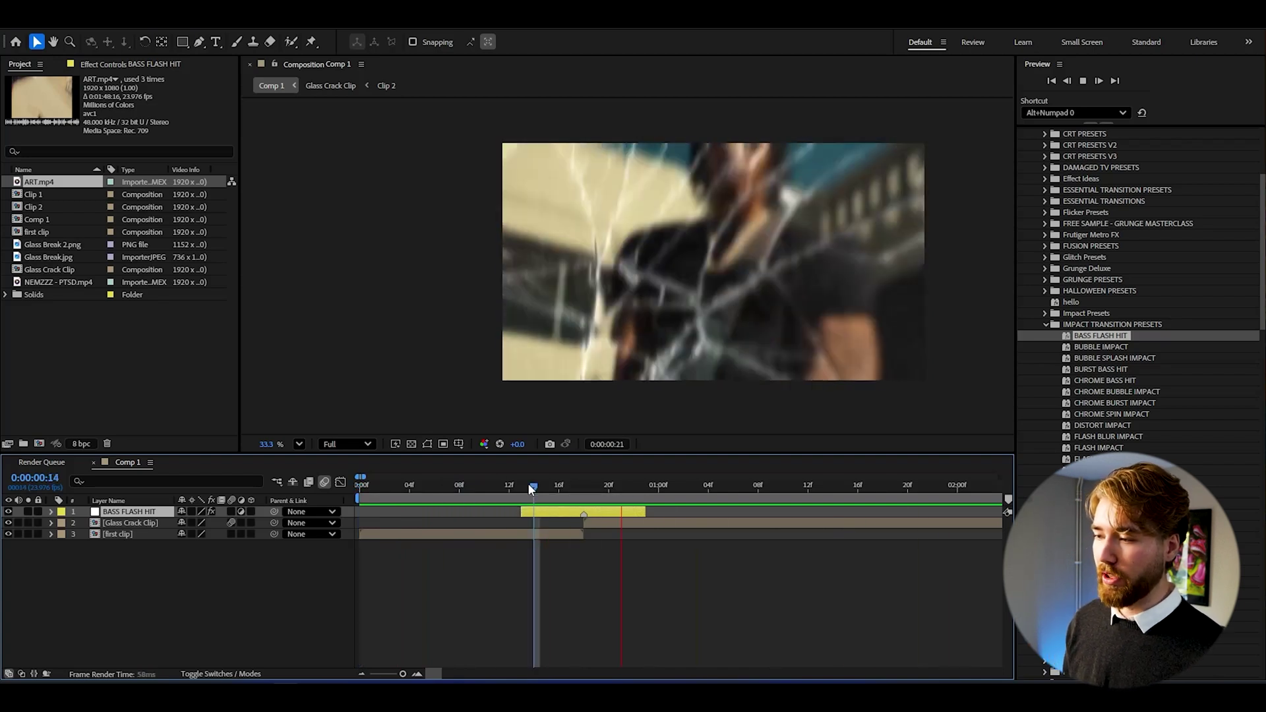
Step: Scrub and play back the flash transition around the cut between the two clips
click(439, 491)
drag(439, 491, 585, 492)
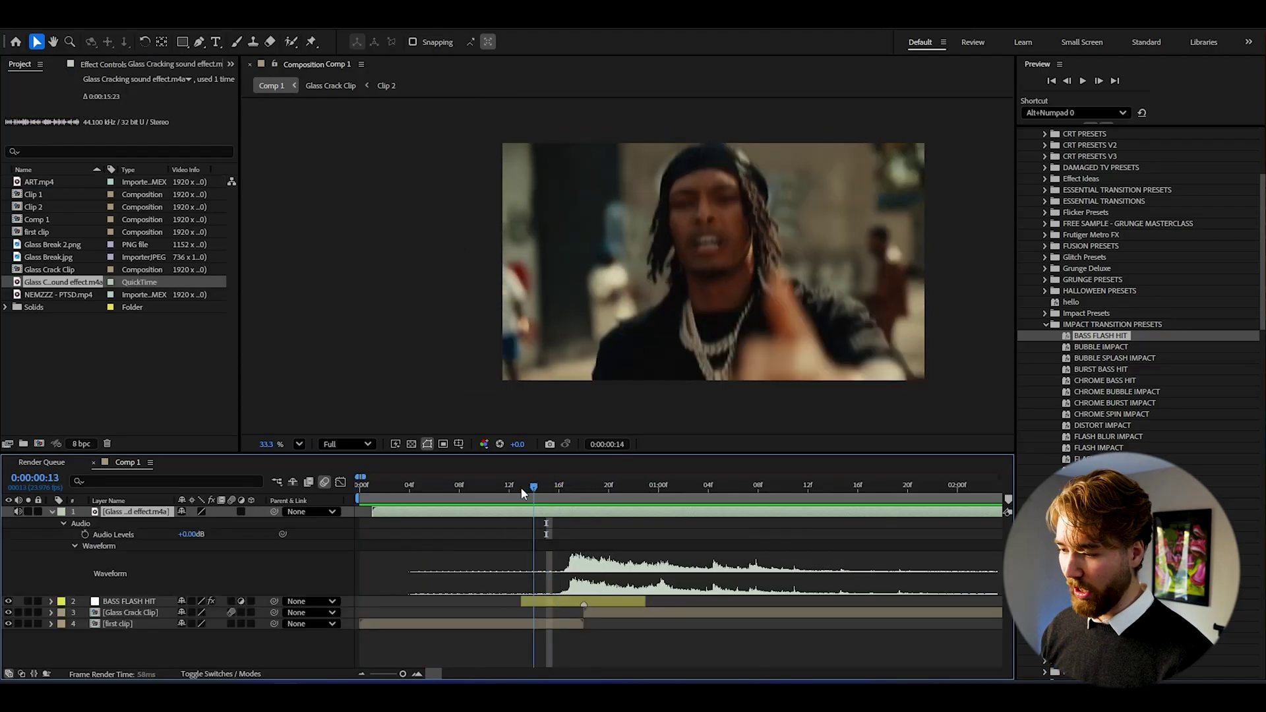
drag(521, 488, 486, 485)
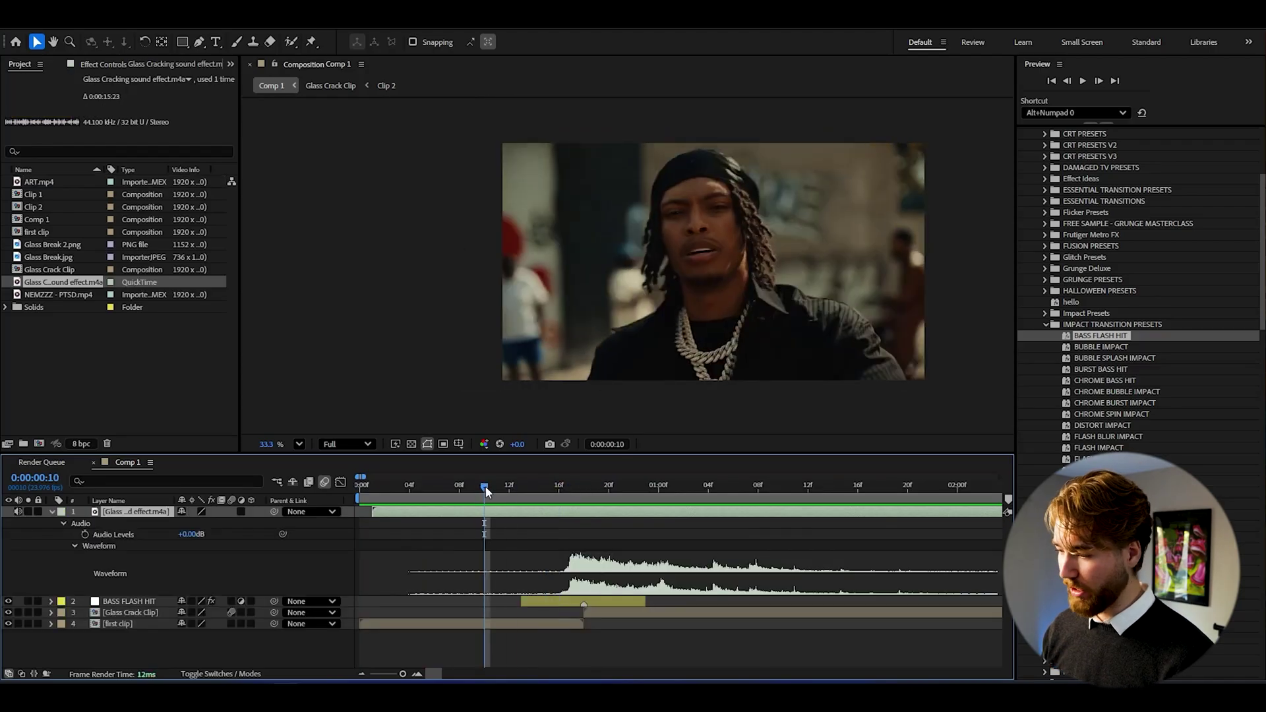
key(space)
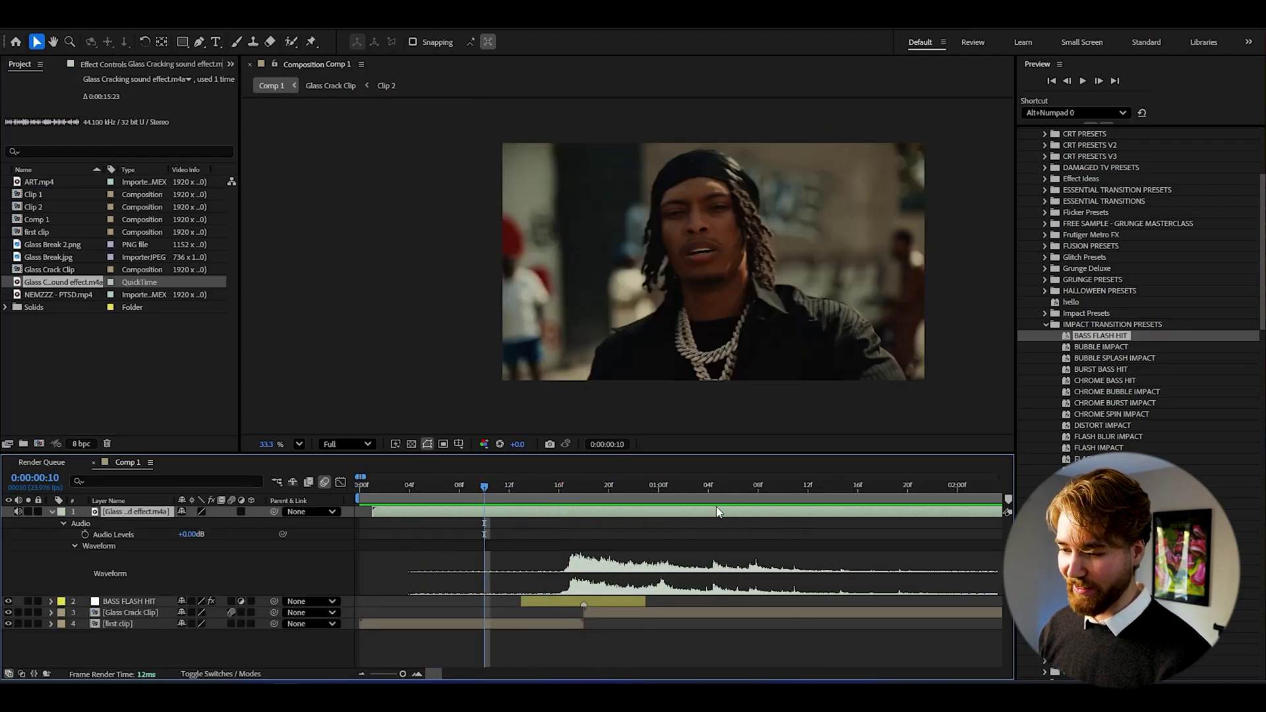
Step: Shift the glass cracking sound effect in time so its first loud peak lines up with the cut to the Glass Crack Clip
drag(682, 518, 537, 515)
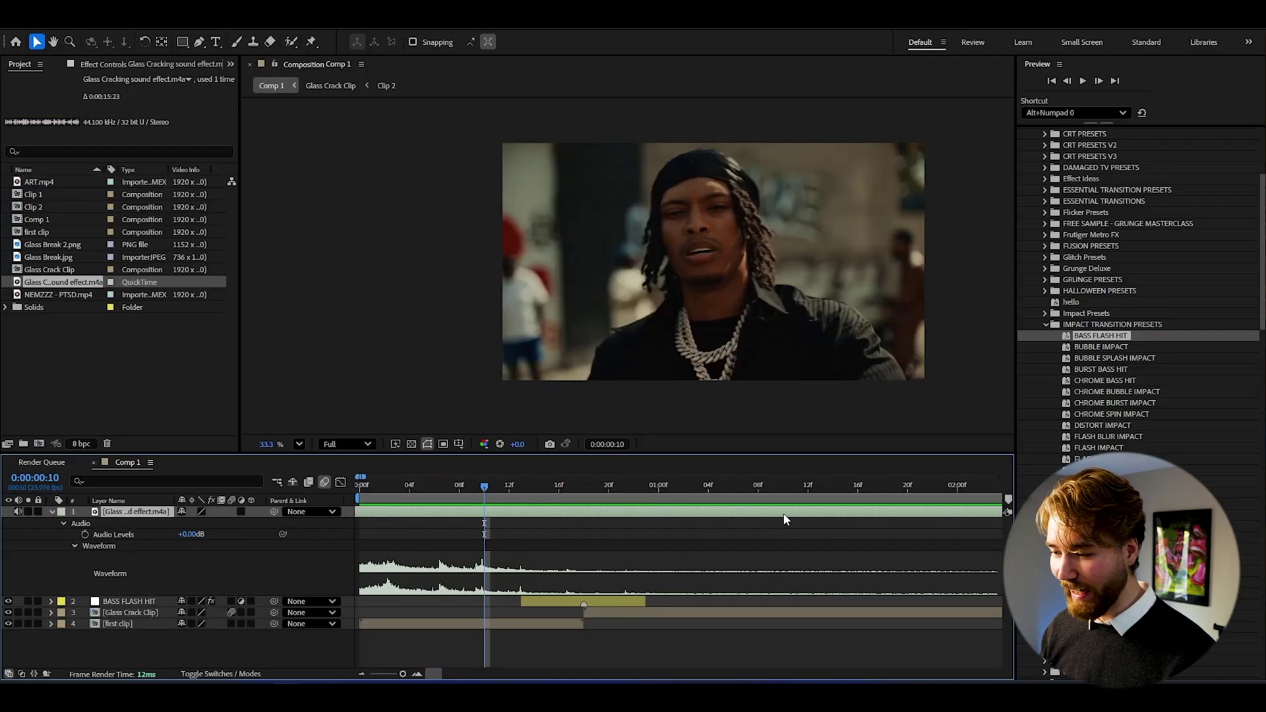
drag(785, 520, 515, 520)
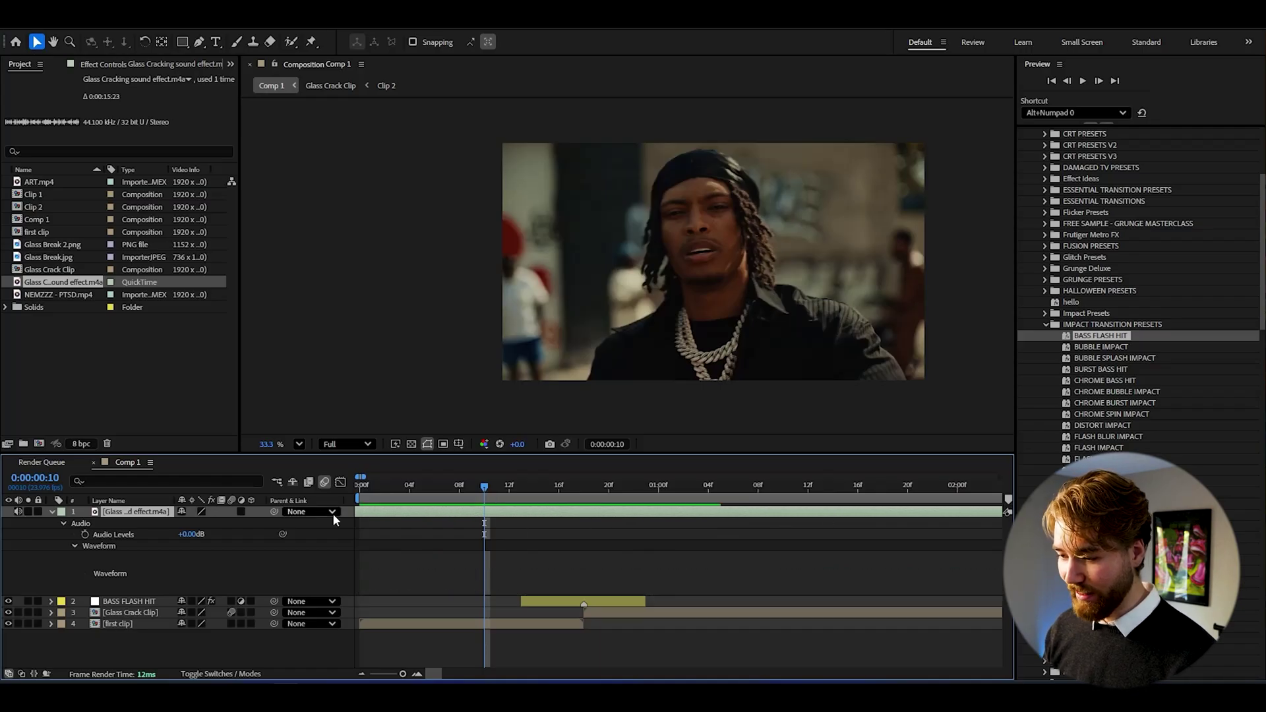
drag(626, 514, 572, 514)
Step: Preview the transition with sound from 0:00:00:16 and try nudging the glass cracking sound slightly earlier
click(560, 486)
key(space)
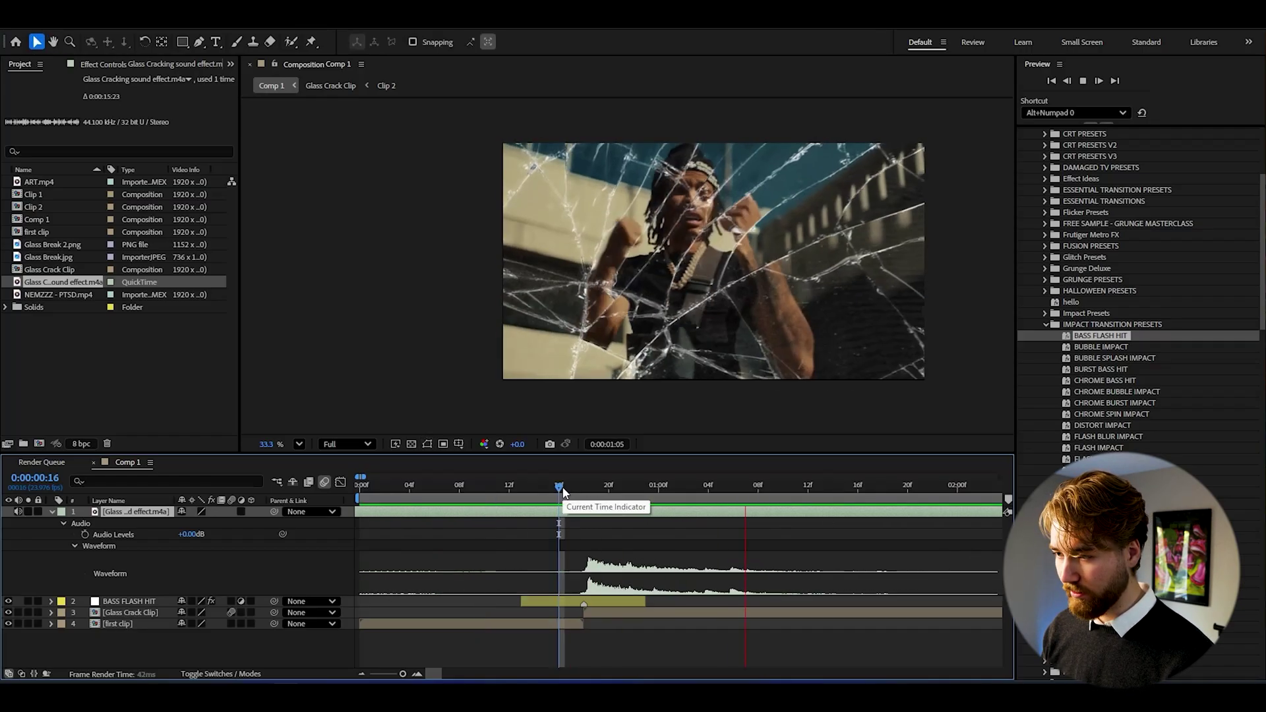
key(space)
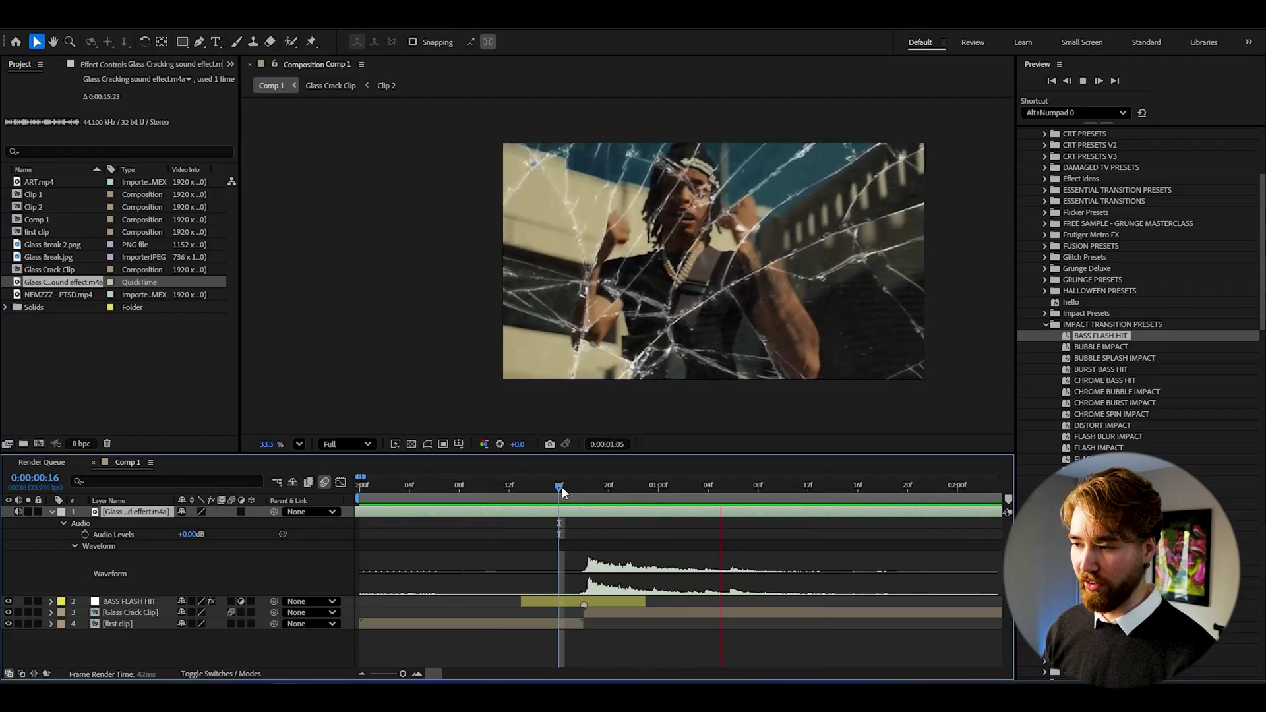
key(space)
drag(612, 516, 606, 516)
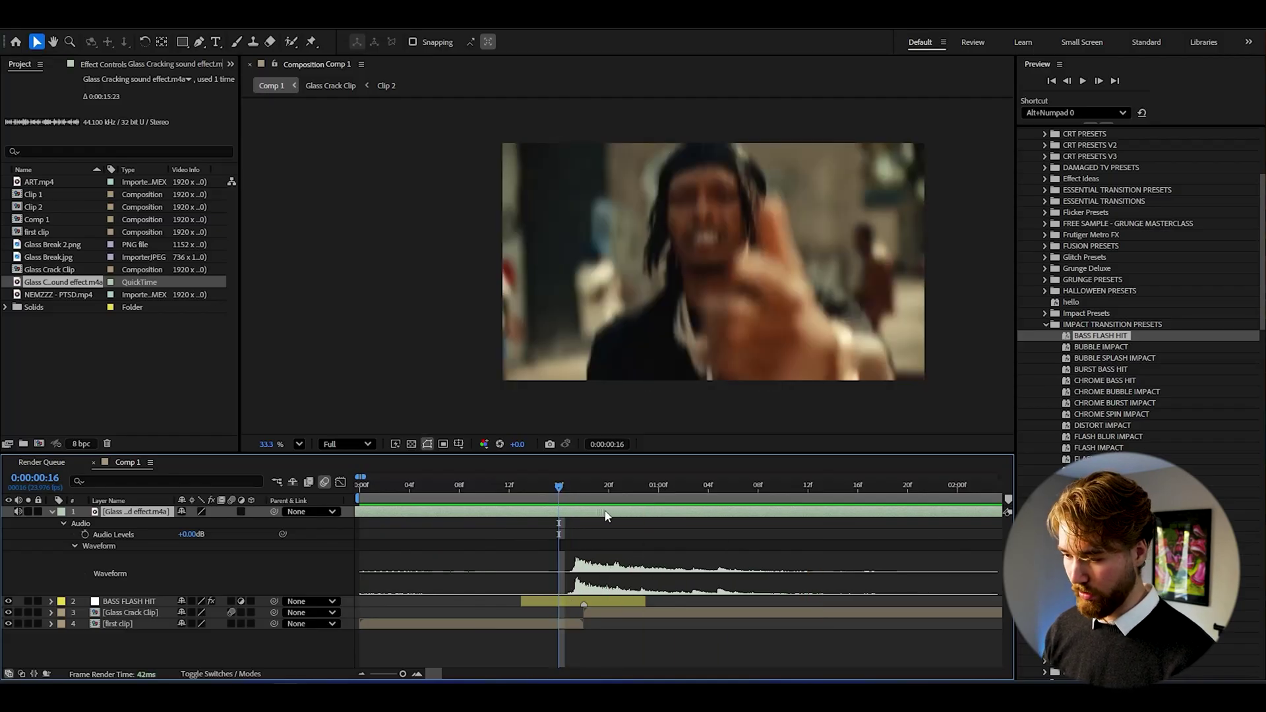
Step: Place the glass cracking sound layer below the first clip, with its peak at the cut, and preview the transition
click(493, 488)
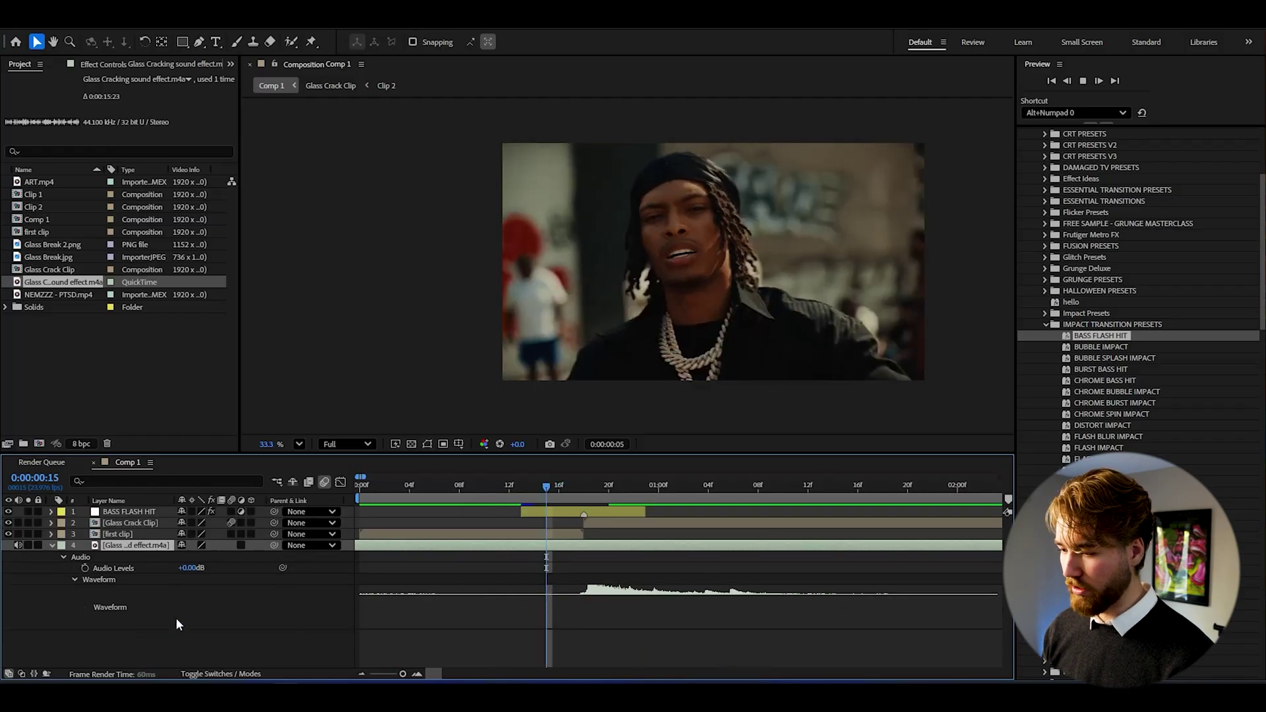
click(429, 496)
click(461, 495)
key(space)
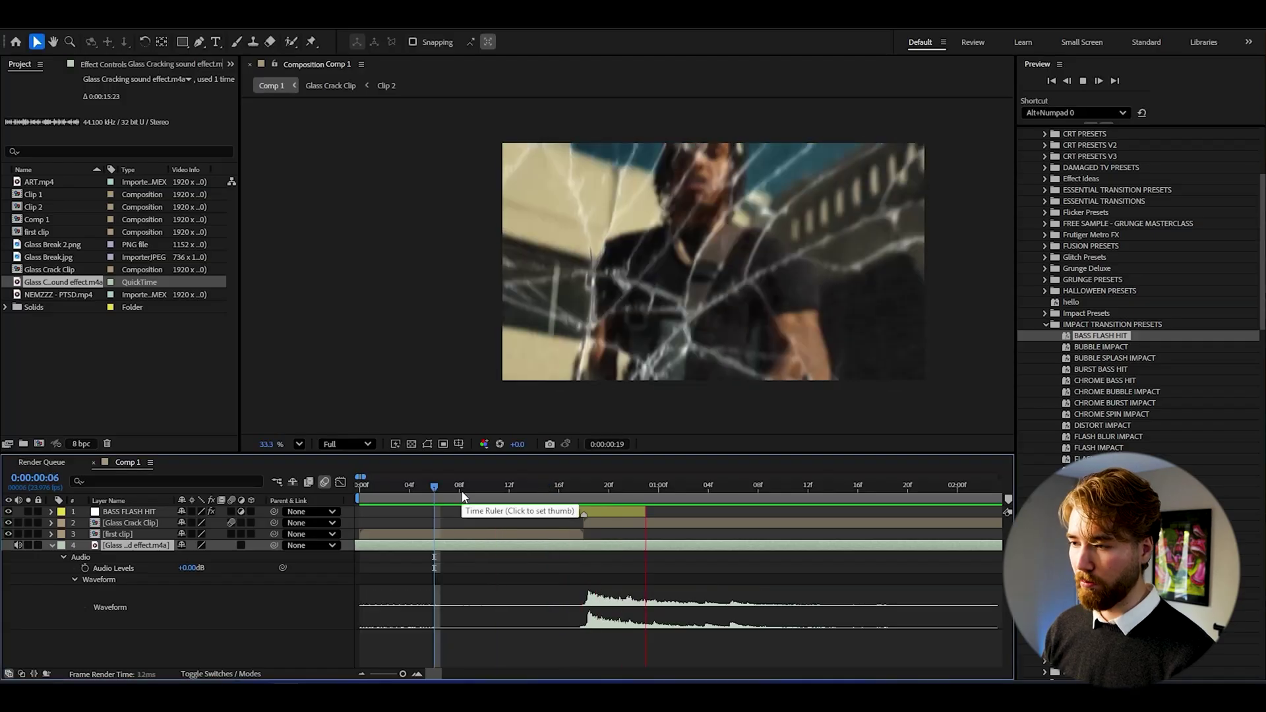
key(space)
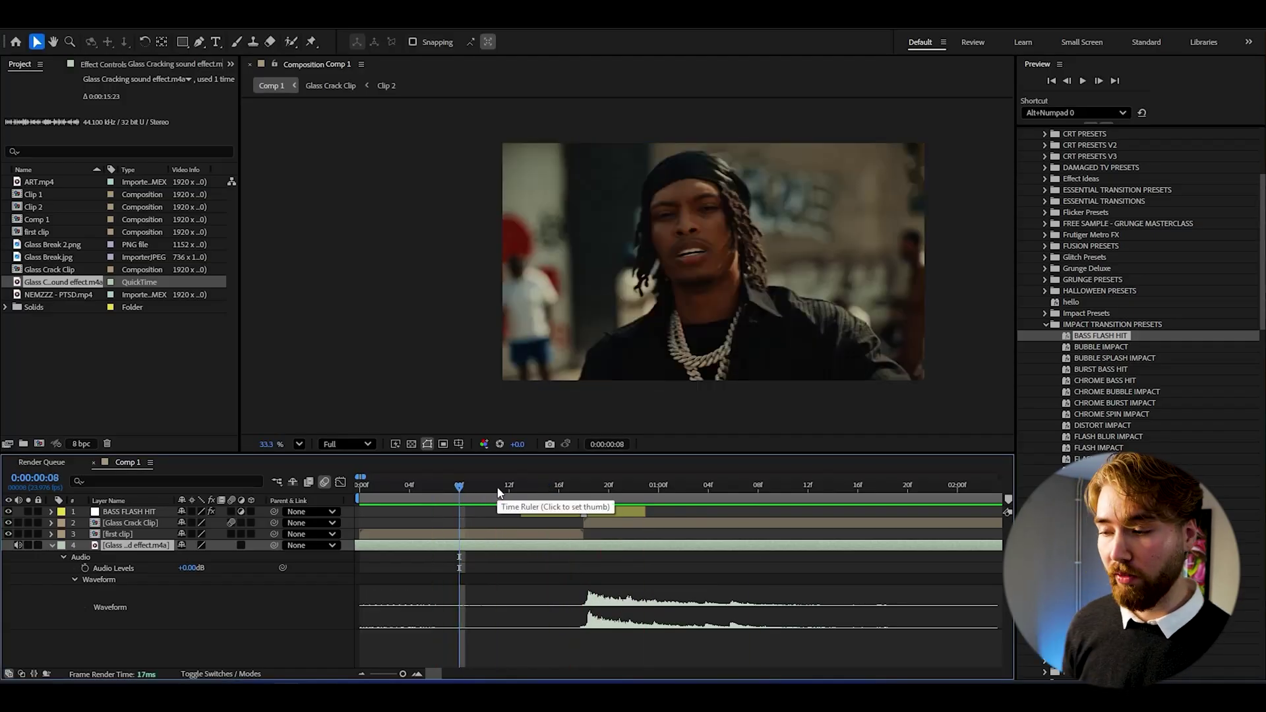
Step: Play the finished transition from 0:00:00:00 and scrub to the shattered frame at 0:00:00:23
drag(461, 489, 356, 491)
key(space)
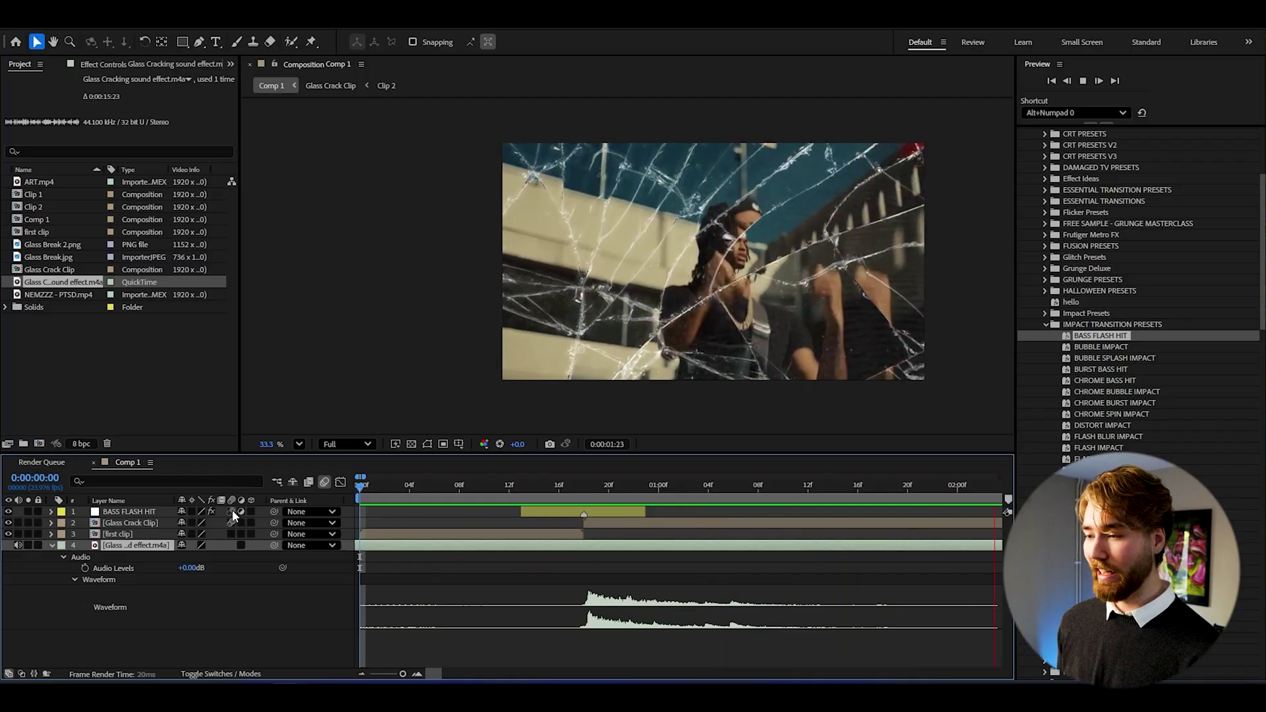
drag(593, 496, 646, 488)
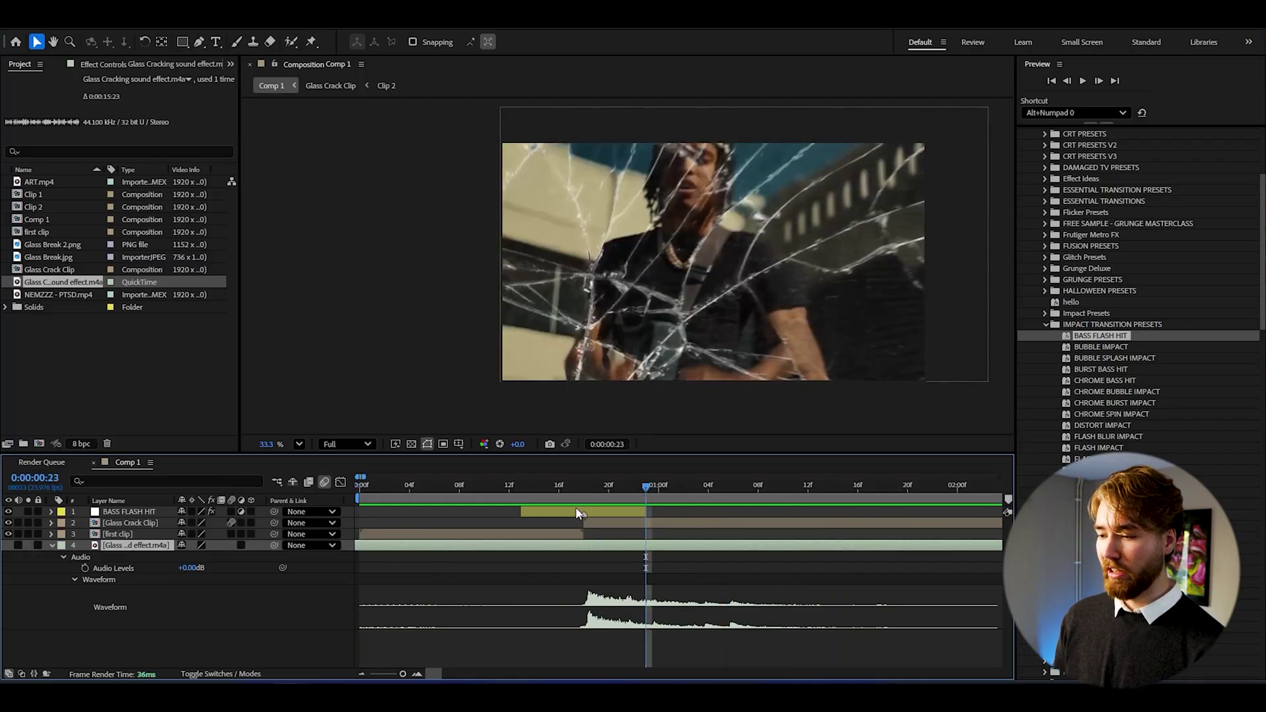